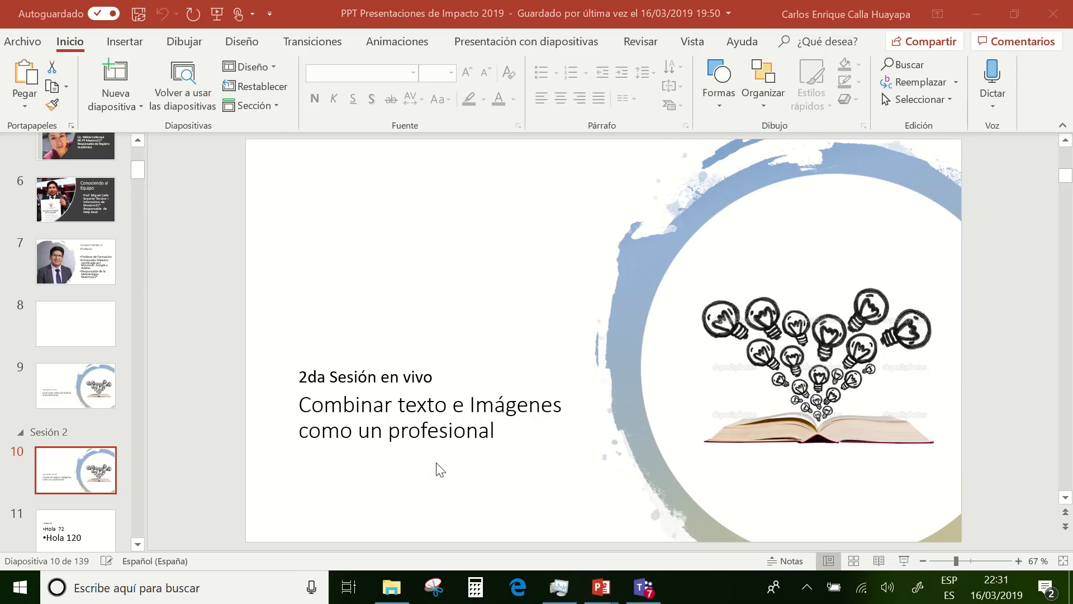
# Paste the copied '2da Sesión en vivo' title slide into Presentación1.
pyautogui.hotkey('alt', 'Tab')
pyautogui.hotkey('ctrl', 'v')
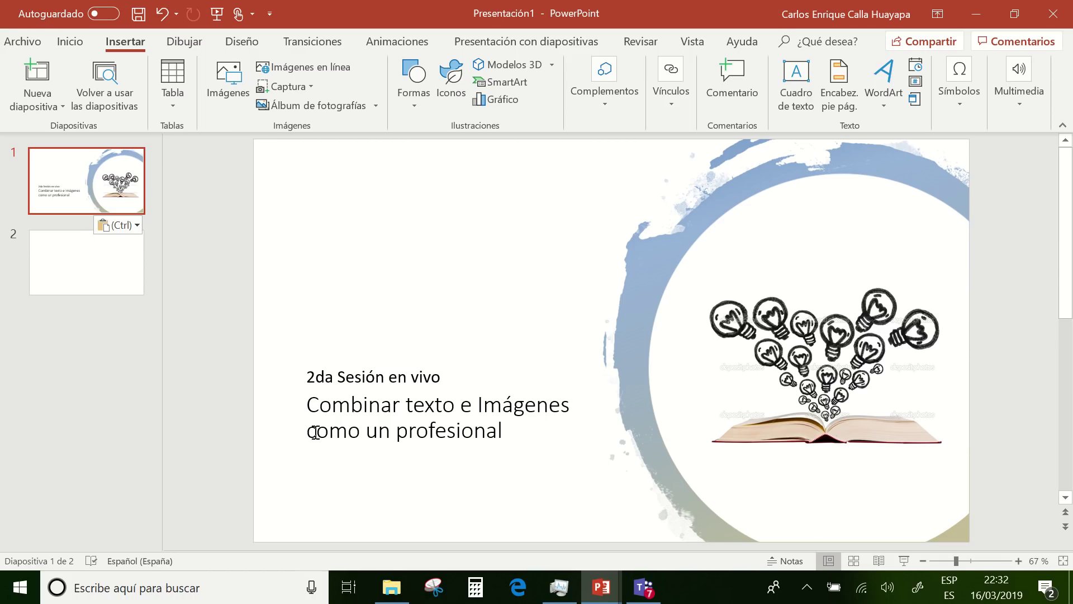
# Give slide 2 the Título y objetos layout.
pyautogui.click(116, 251)
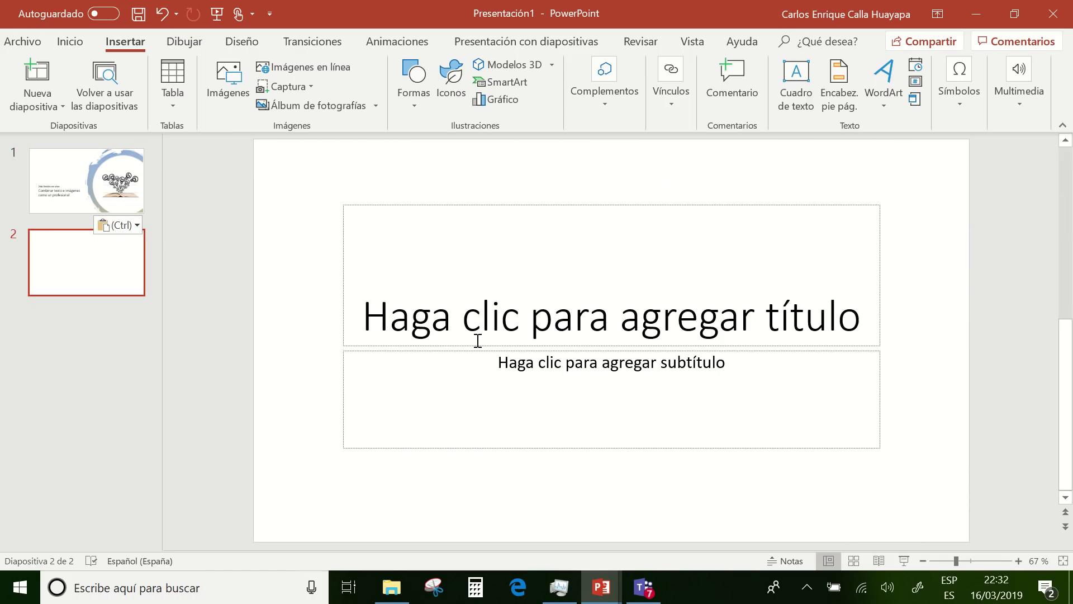
pyautogui.rightClick(107, 268)
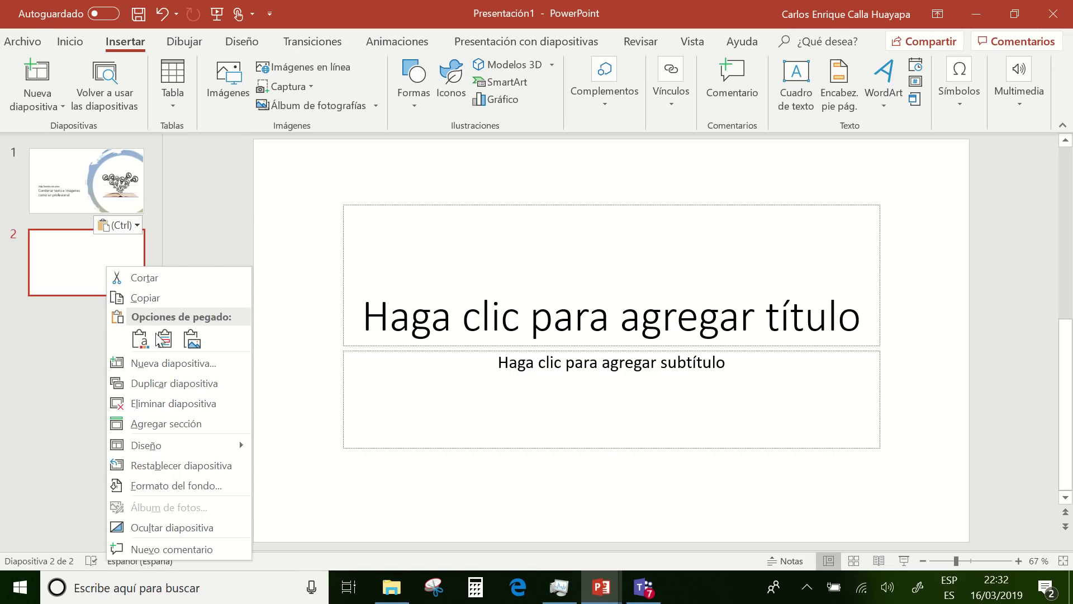
pyautogui.moveTo(146, 445)
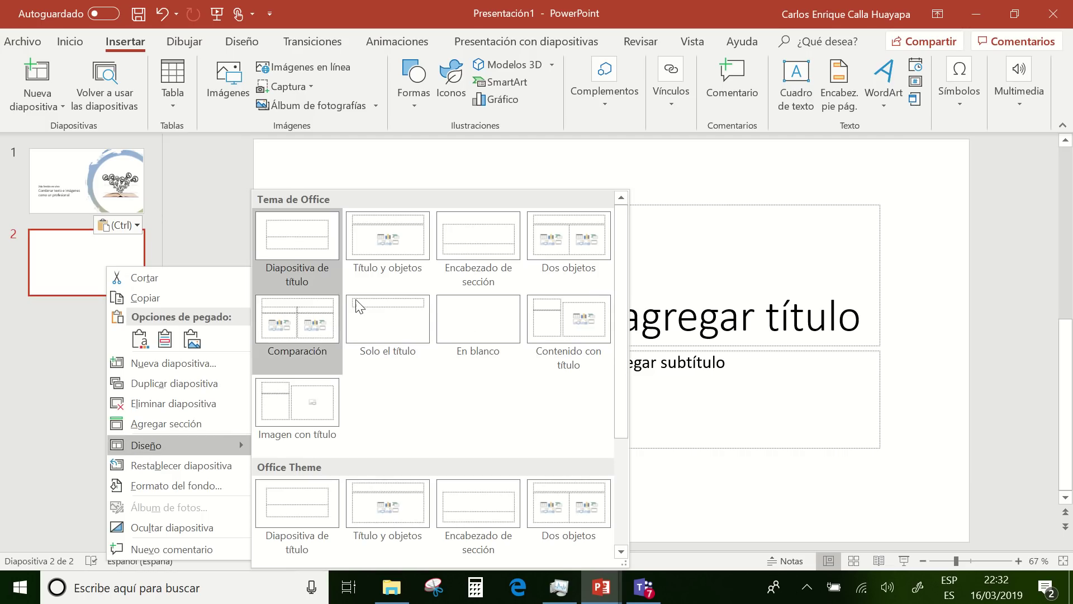
pyautogui.click(388, 269)
# Title slide 2 'Películas Peruanas'.
pyautogui.click(410, 232)
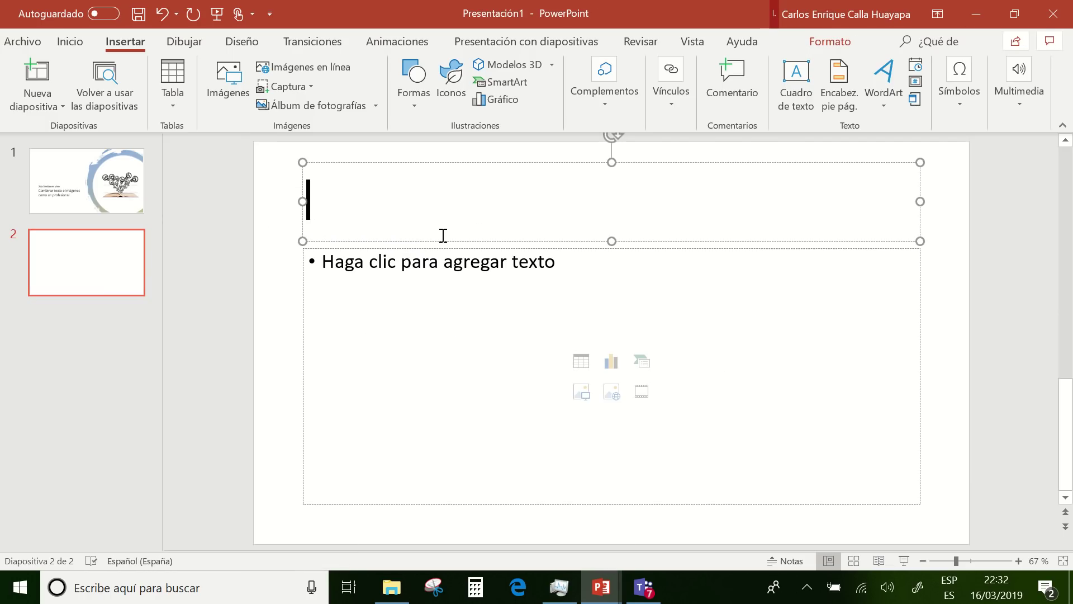
pyautogui.write('Pep')
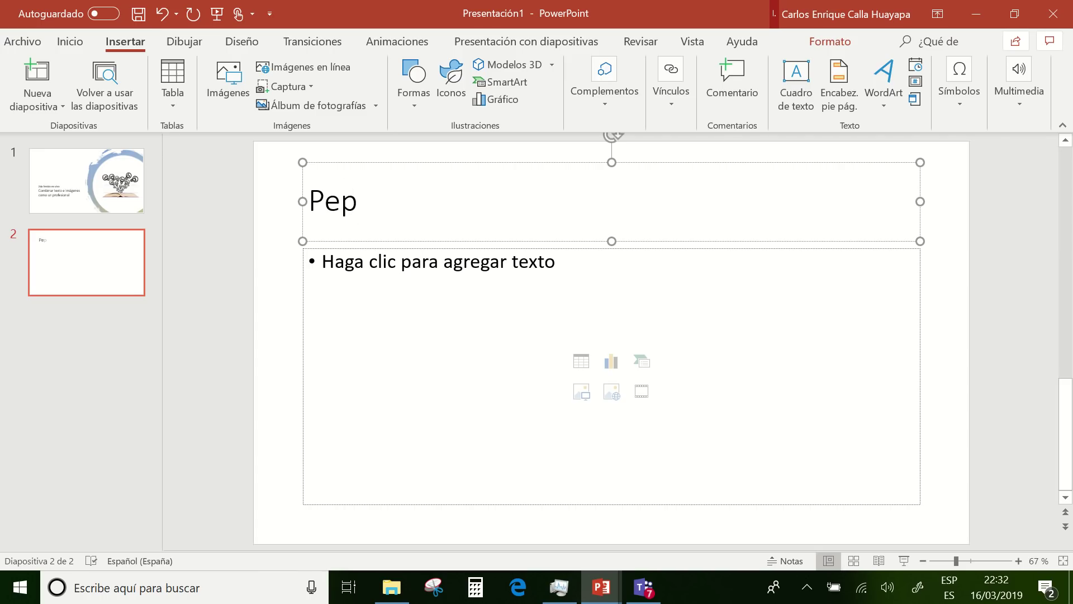
pyautogui.write('i')
pyautogui.press('BackSpace')
pyautogui.press('BackSpace')
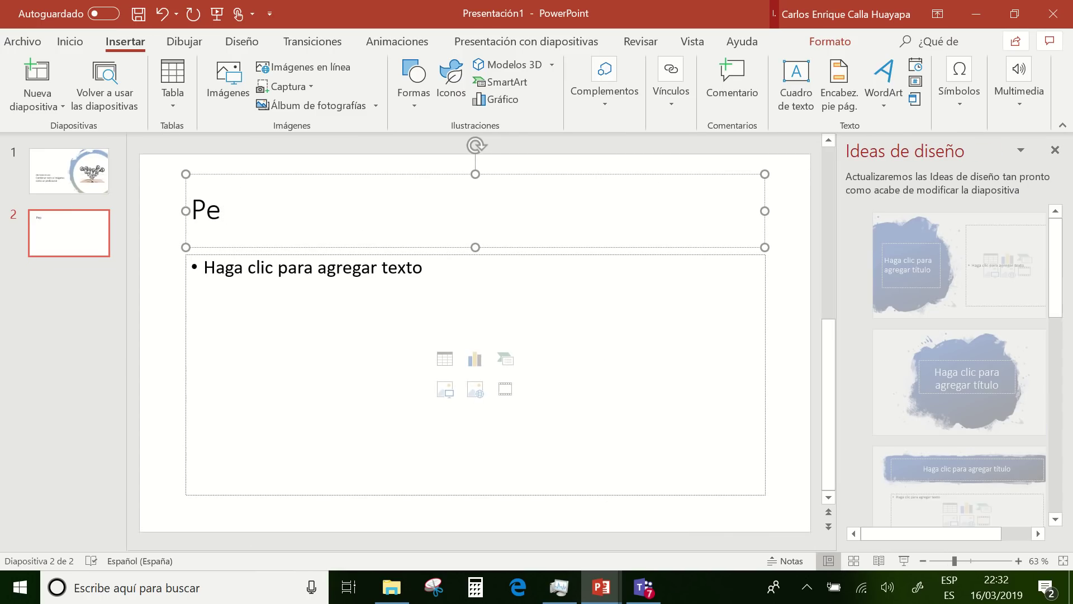
pyautogui.write('lícu')
pyautogui.write('las Peruan')
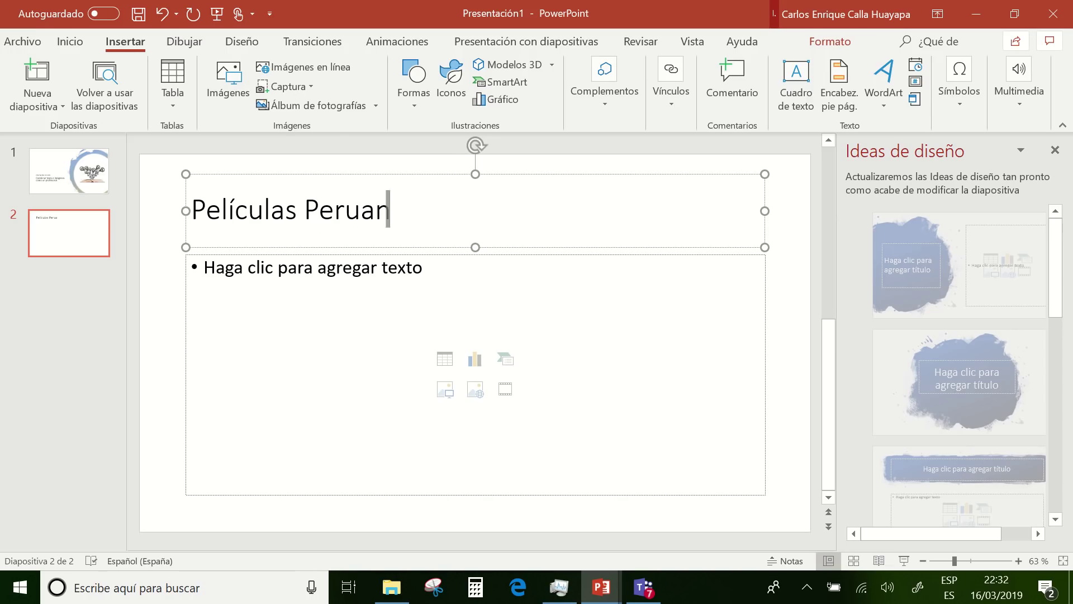
pyautogui.write('as')
pyautogui.click(359, 297)
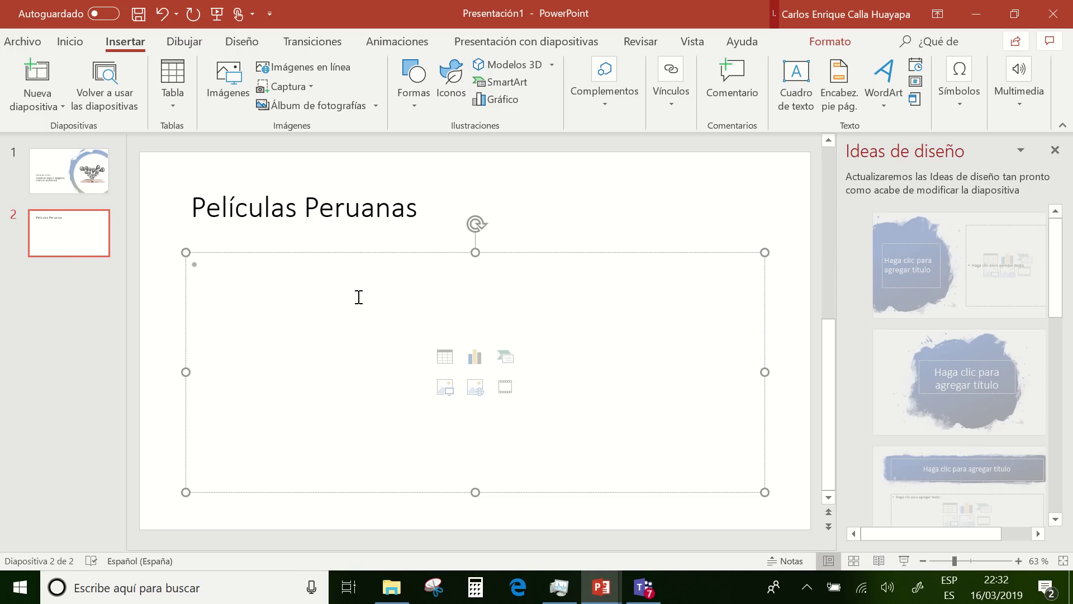
# Enter the bullets Dioses, Mañana te Cuento, Paloma de Papel, Madeinusa and Contracorriente.
pyautogui.write('Dioses')
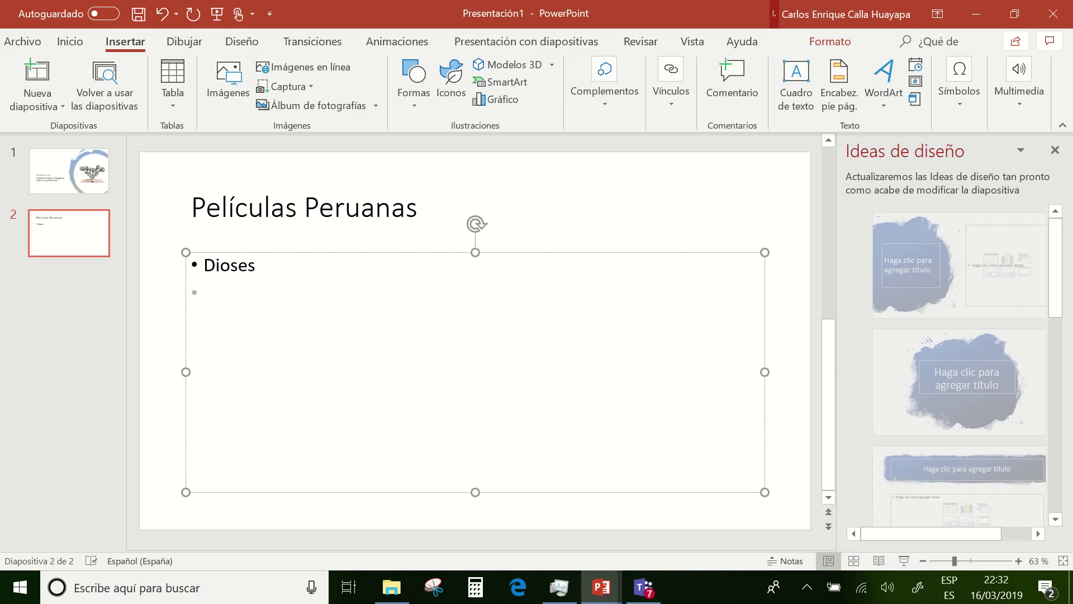
pyautogui.write('Mañana de')
pyautogui.press('BackSpace')
pyautogui.press('BackSpace')
pyautogui.write('te')
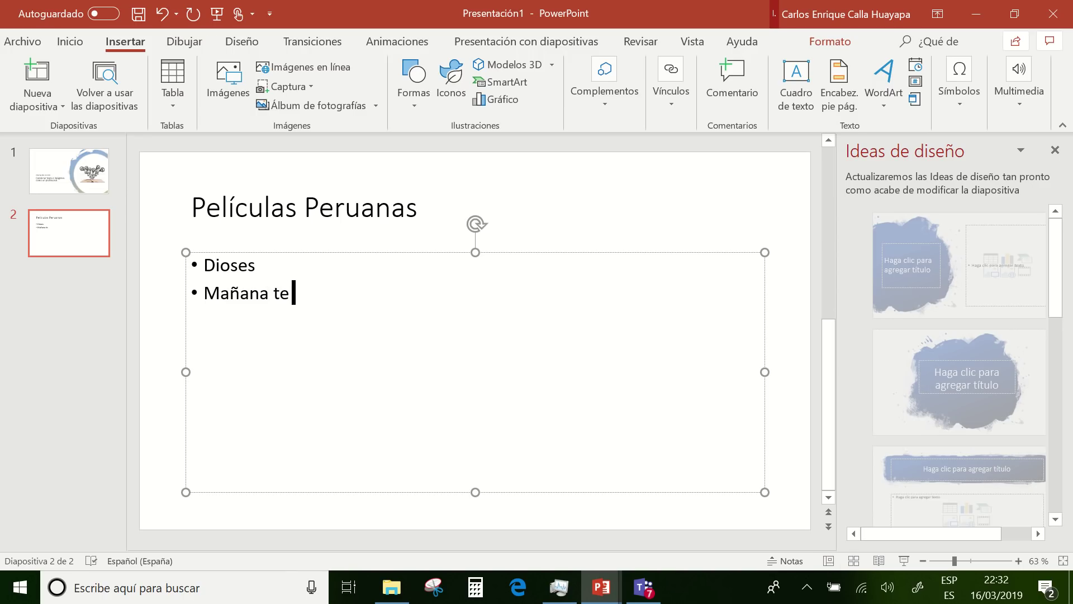
pyautogui.write(' Cuento')
pyautogui.press('Return')
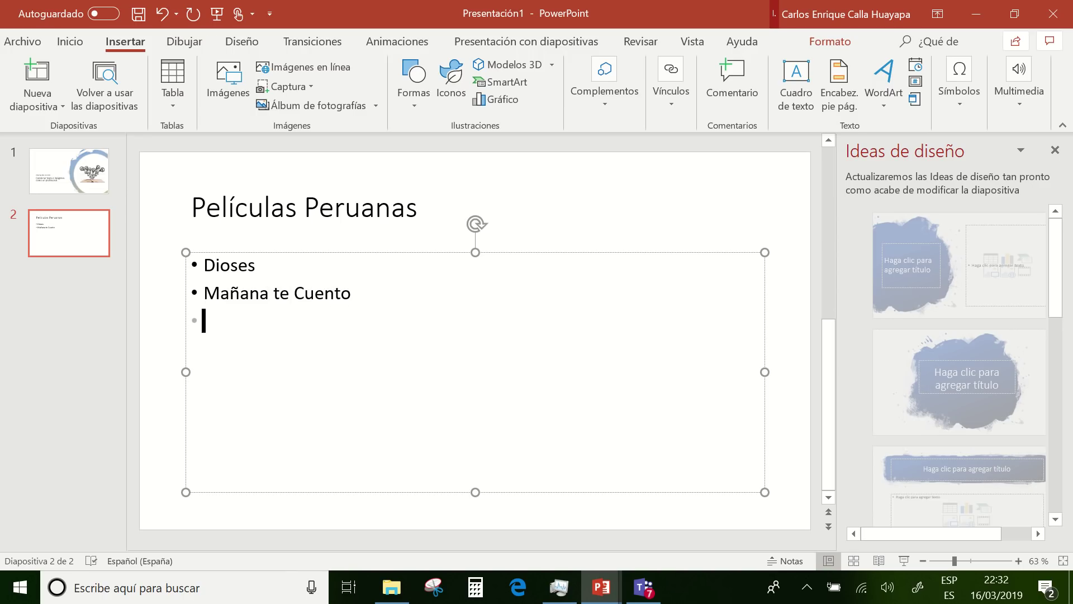
pyautogui.write('Paloma de')
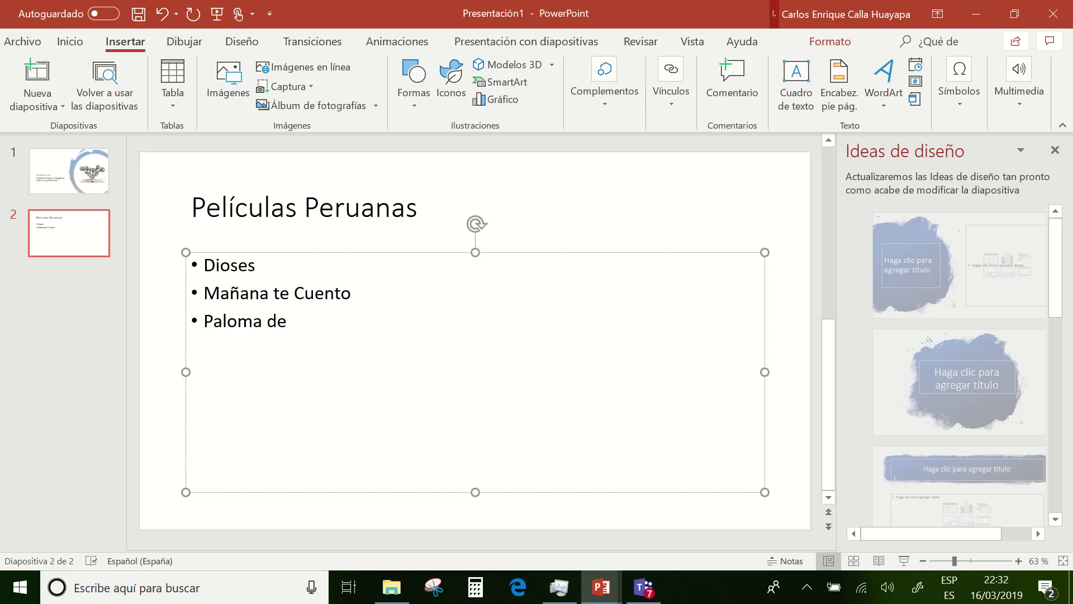
pyautogui.write(' Papel')
pyautogui.press('Return')
pyautogui.write('Mad')
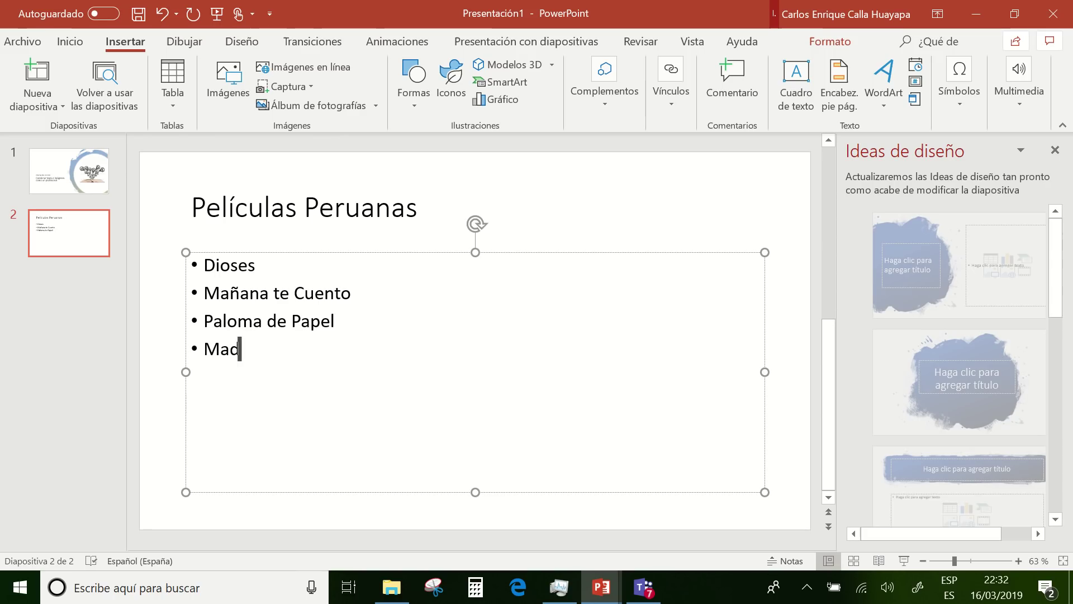
pyautogui.write('eiu')
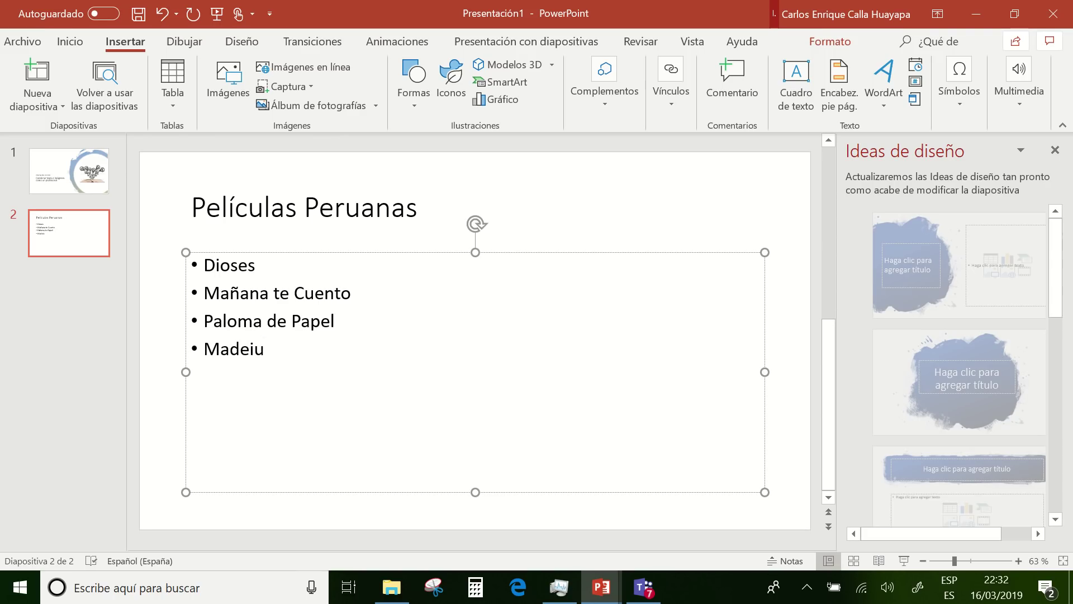
pyautogui.write('nusa')
pyautogui.press('BackSpace')
pyautogui.press('BackSpace')
pyautogui.press('BackSpace')
pyautogui.press('BackSpace')
pyautogui.press('BackSpace')
pyautogui.write('nusa')
pyautogui.press('Return')
pyautogui.write('Contra')
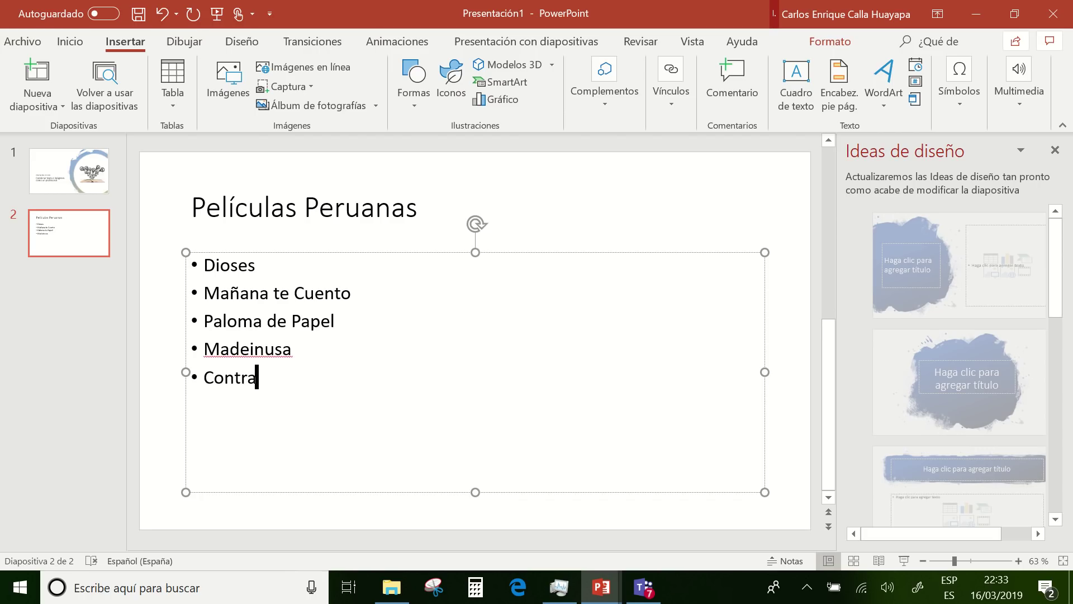
pyautogui.write('corriente')
pyautogui.click(256, 352)
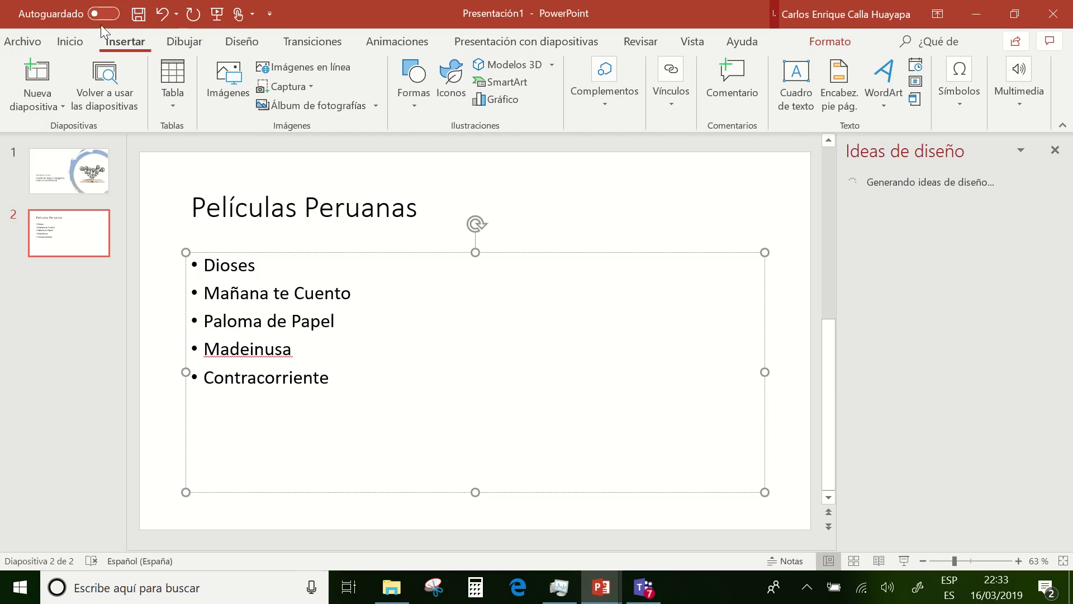
# Close the Ideas de diseño pane and select all five film titles in the list.
pyautogui.click(71, 42)
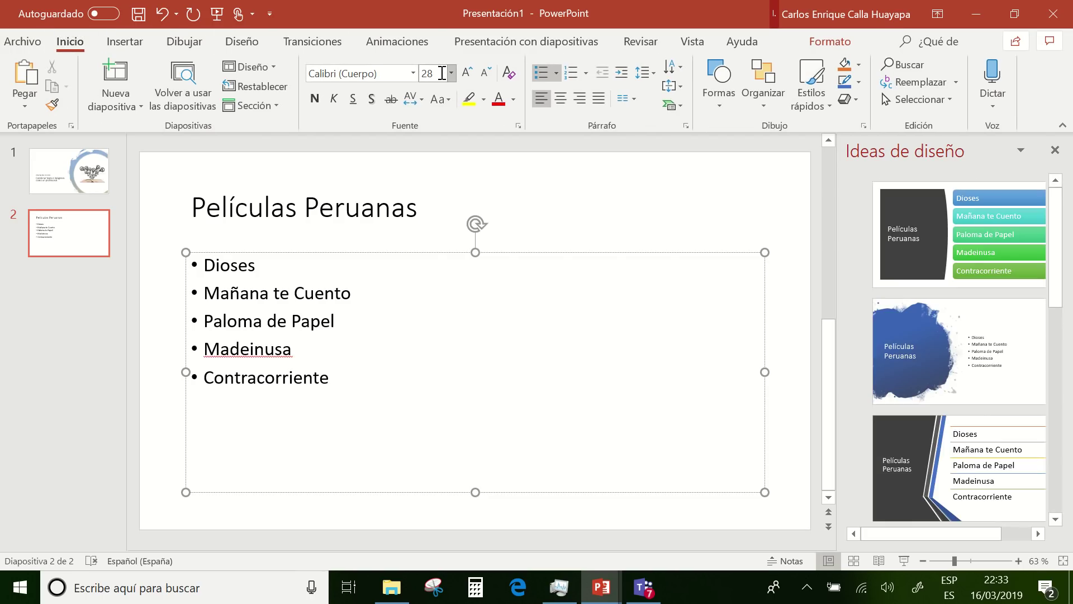
pyautogui.click(442, 73)
pyautogui.press('Escape')
pyautogui.click(1056, 151)
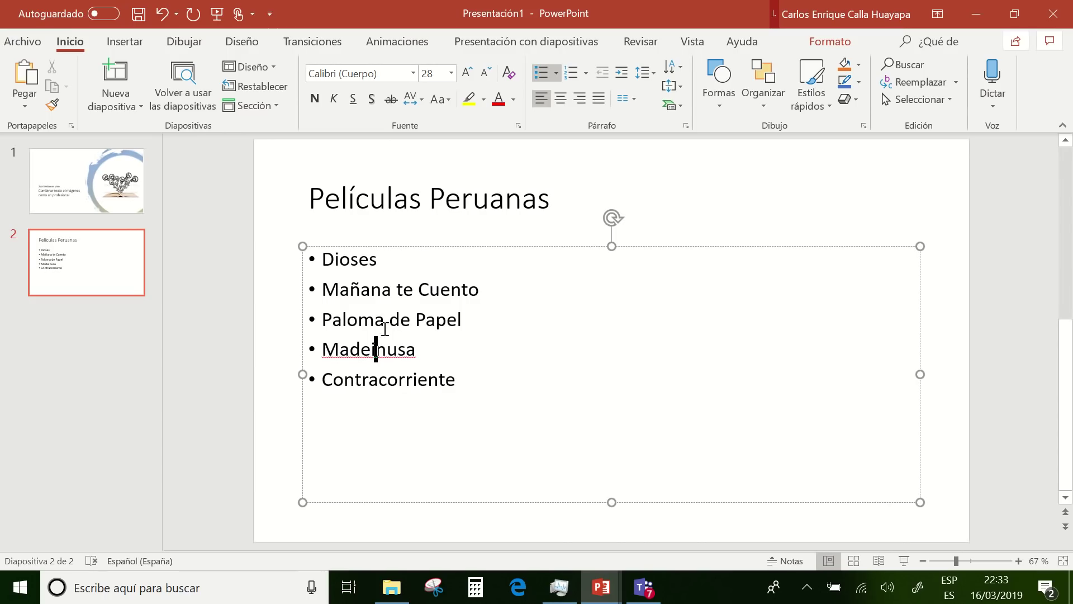
pyautogui.click(454, 374)
pyautogui.moveTo(459, 381); pyautogui.dragTo(323, 268)
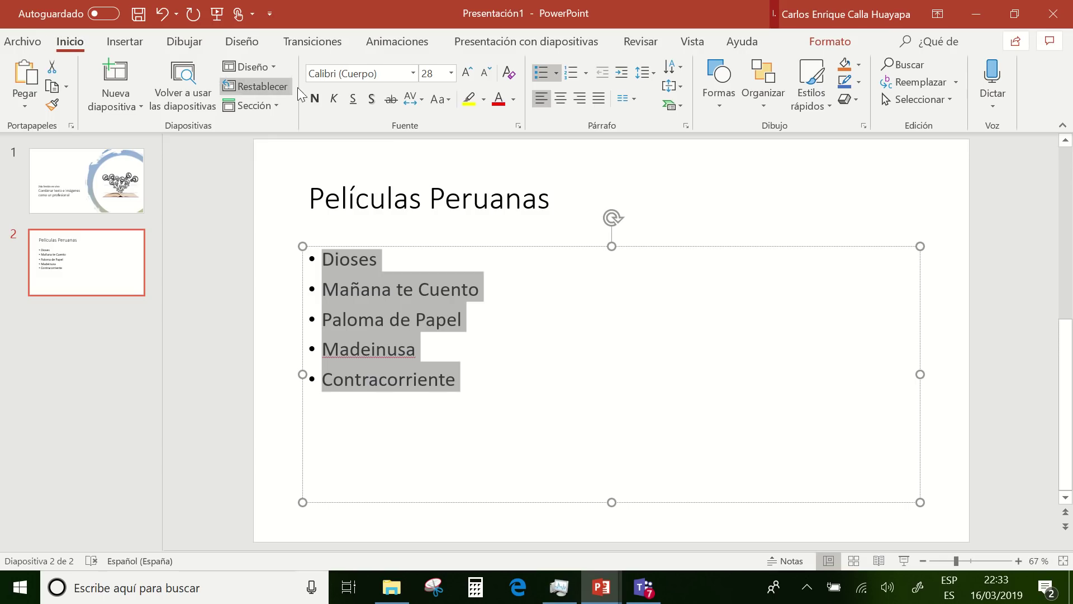
# Convert the film list to a Lista vertical de viñetas SmartArt with a blue-to-green Multicolor scheme.
pyautogui.click(673, 107)
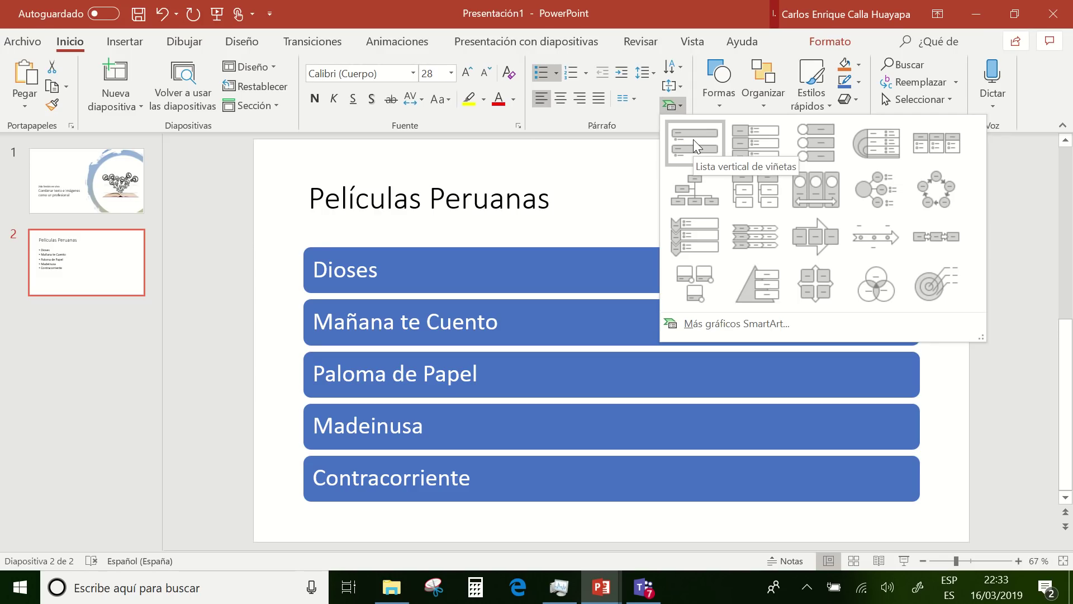
pyautogui.click(694, 139)
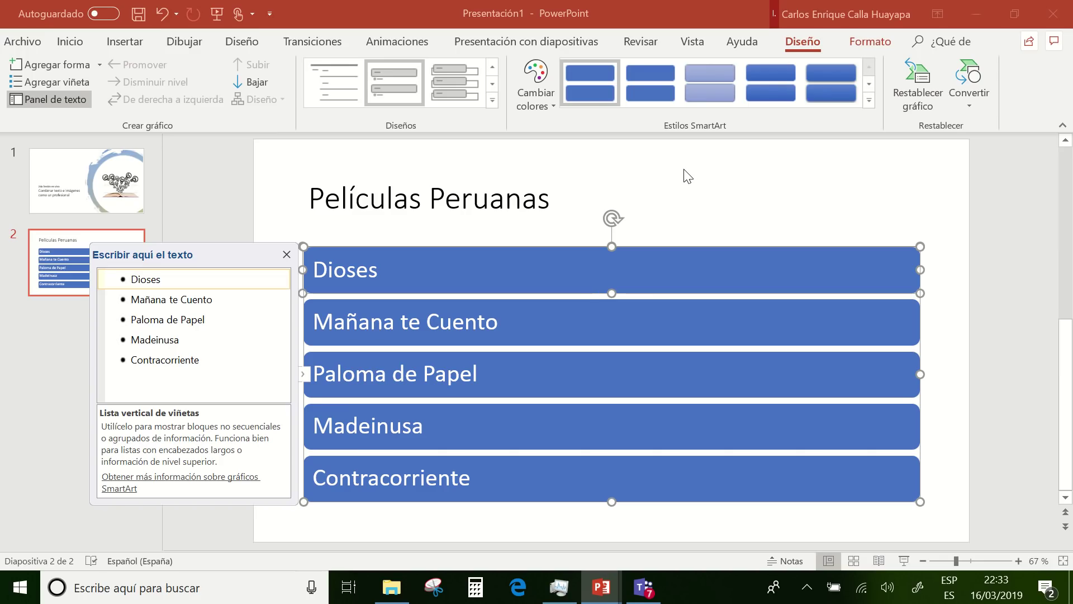
pyautogui.click(547, 89)
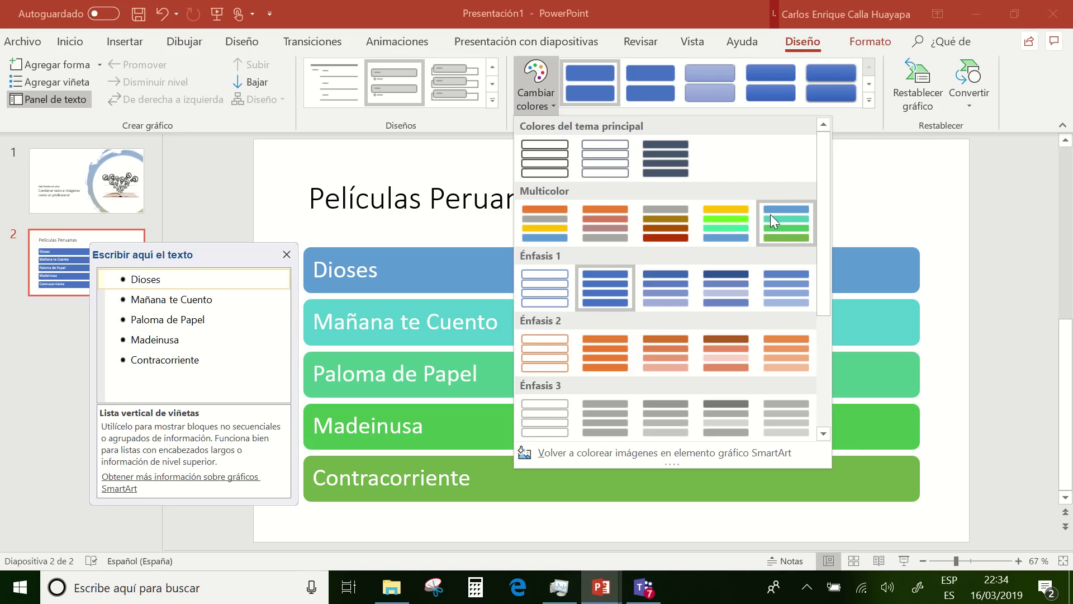
pyautogui.click(771, 216)
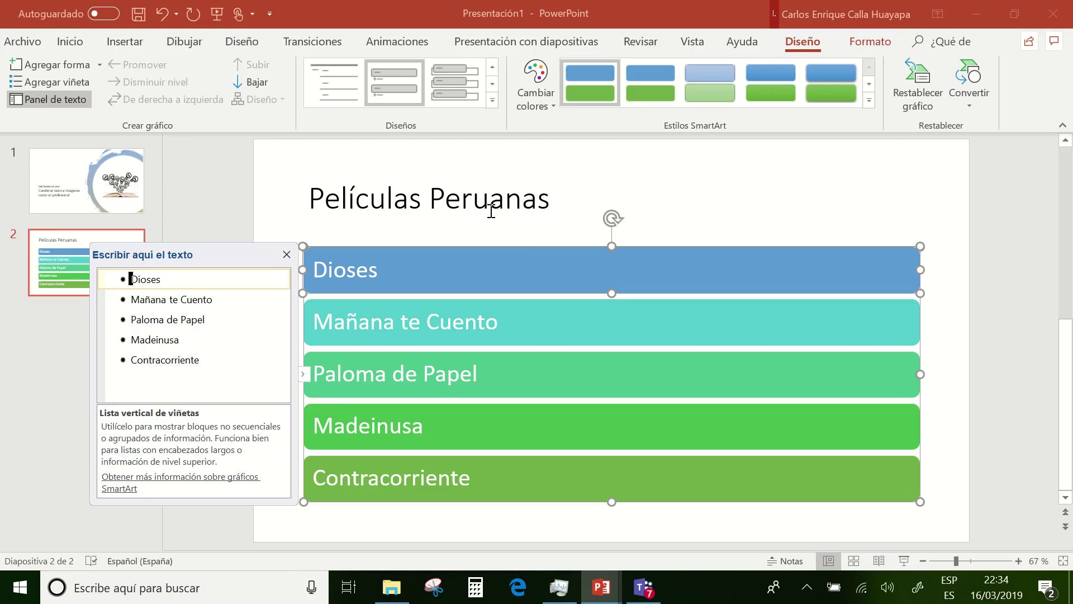
pyautogui.click(542, 197)
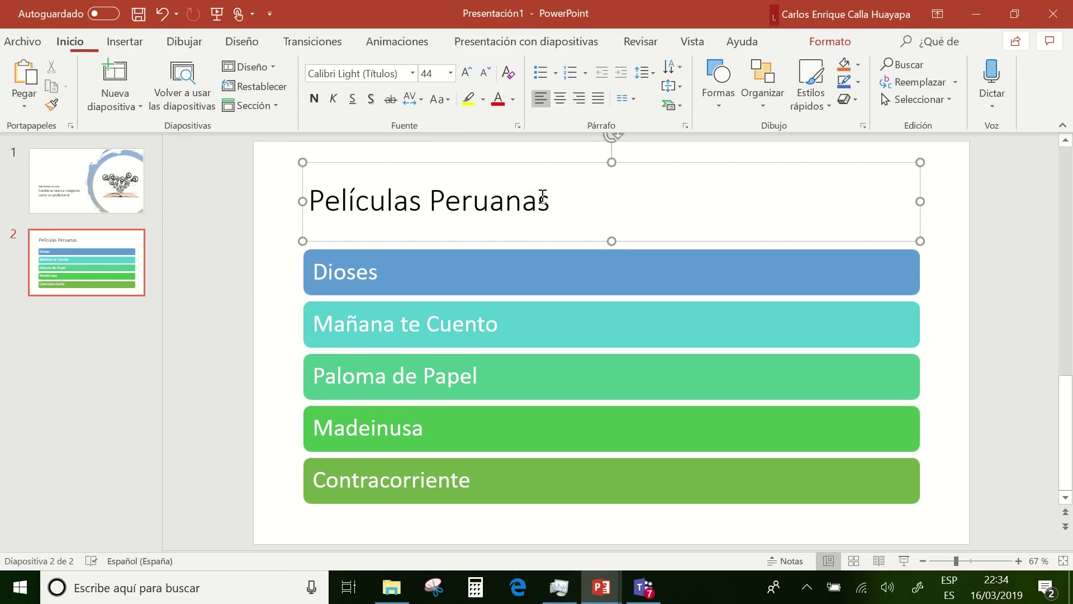
pyautogui.click(904, 560)
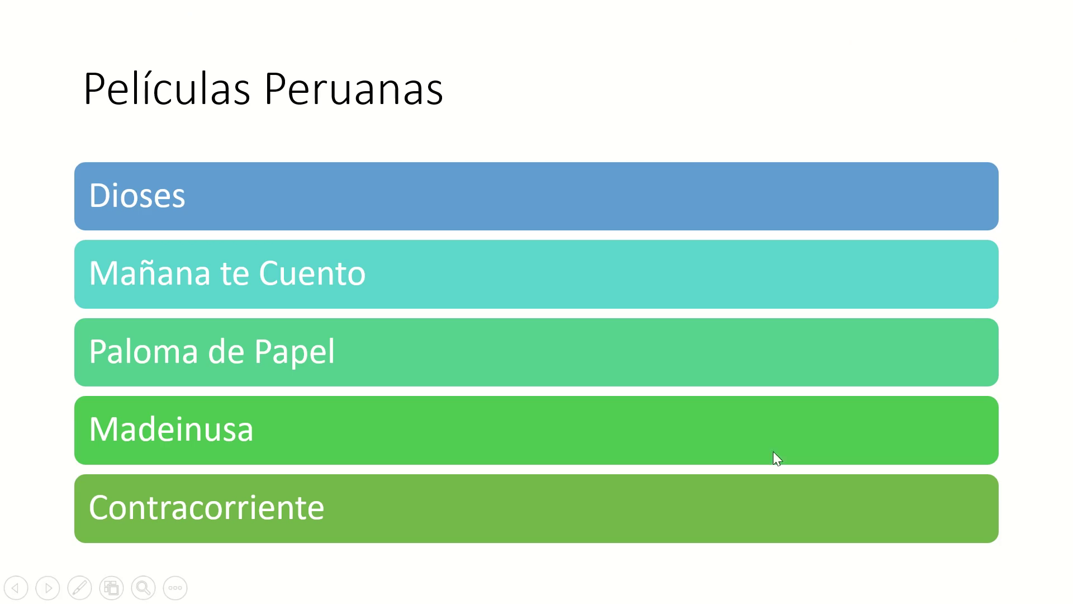
pyautogui.click(579, 409)
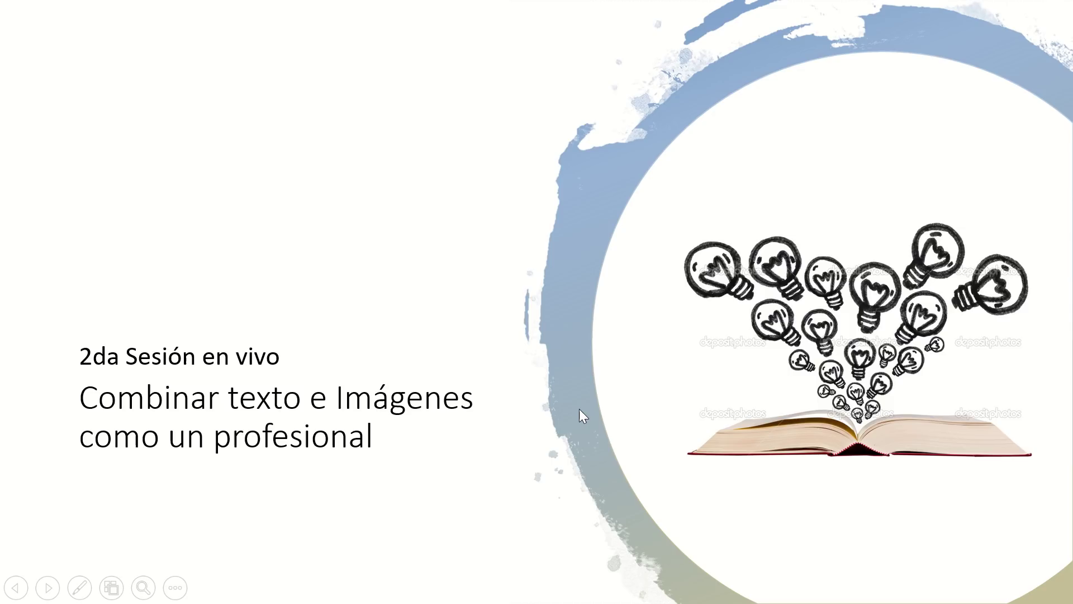
pyautogui.click(579, 408)
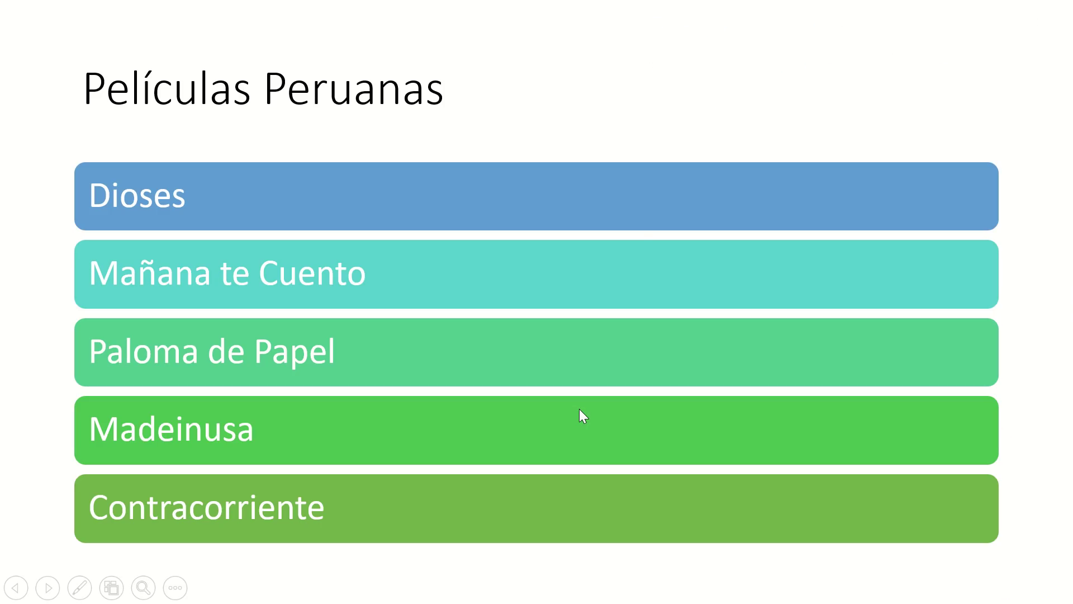
pyautogui.press('Escape')
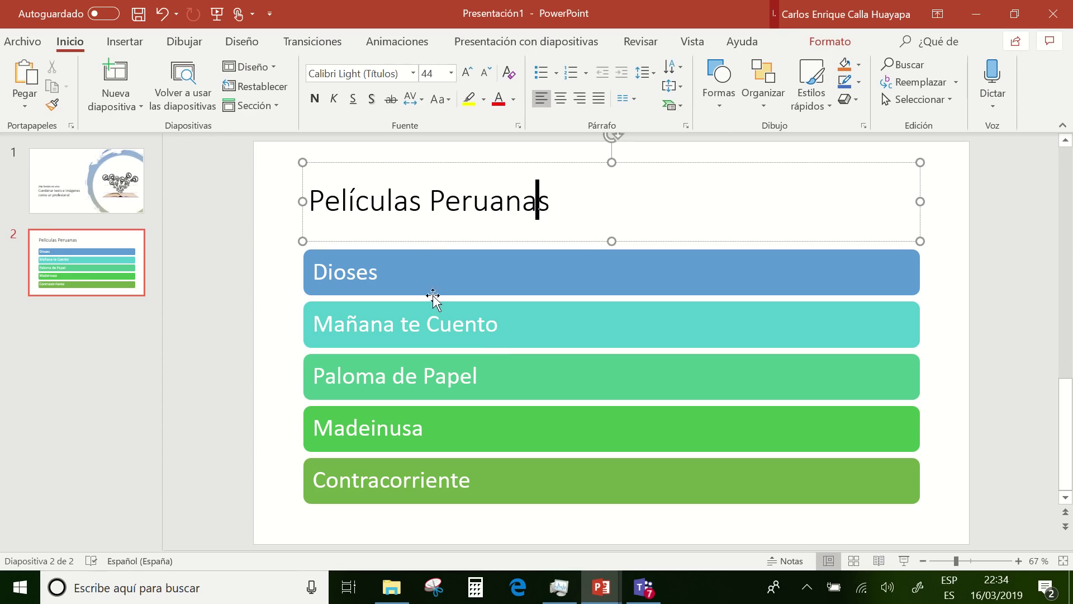
pyautogui.click(440, 320)
pyautogui.click(611, 271)
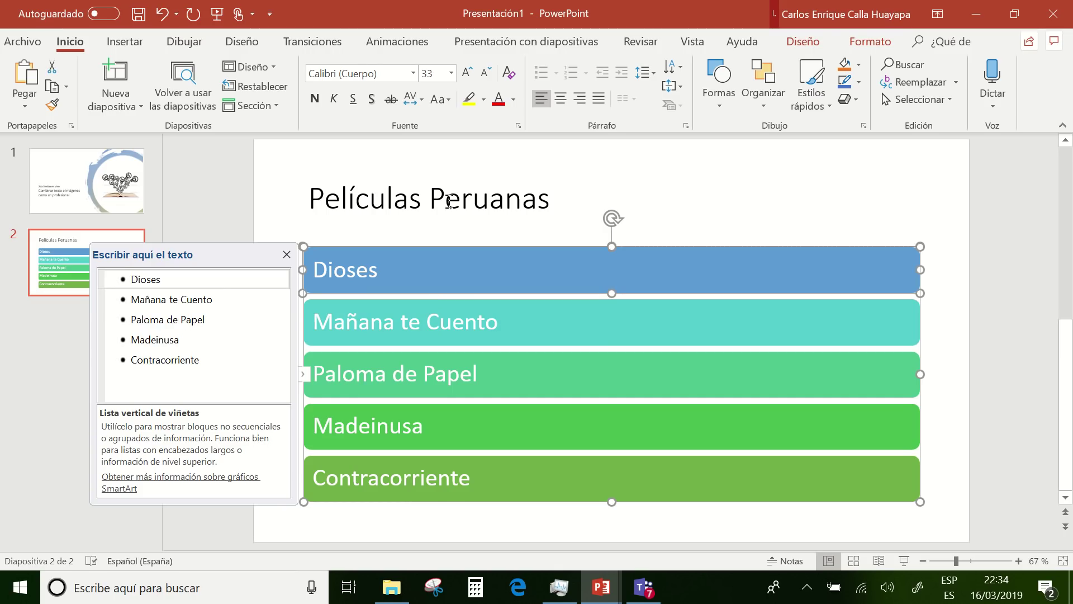
# Animate the film graphic with Desplazar hacia arriba set to Una a una, and start the slide show.
pyautogui.click(395, 48)
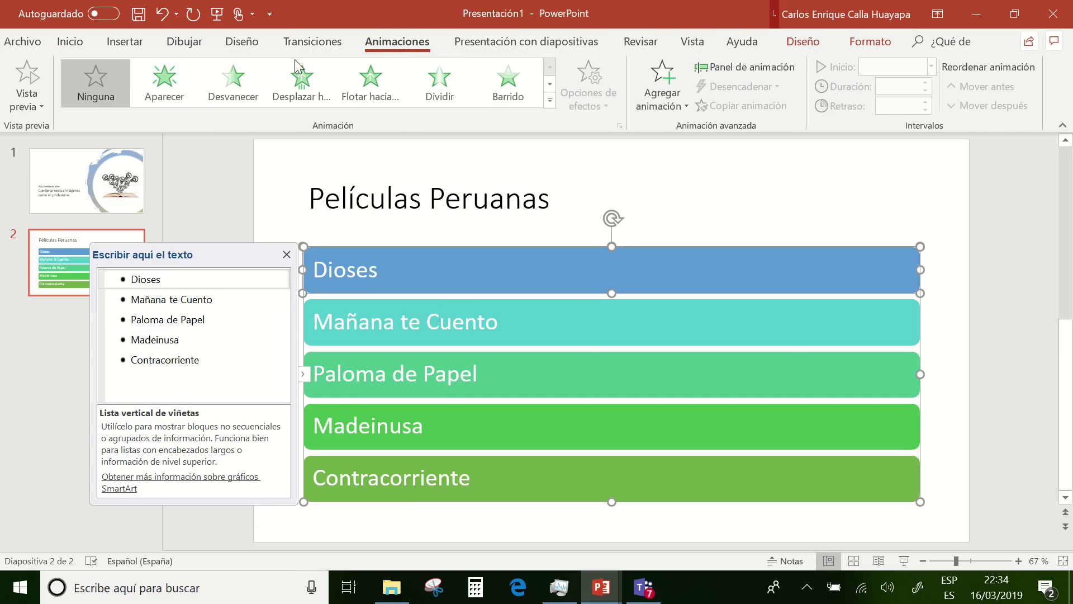
pyautogui.click(300, 84)
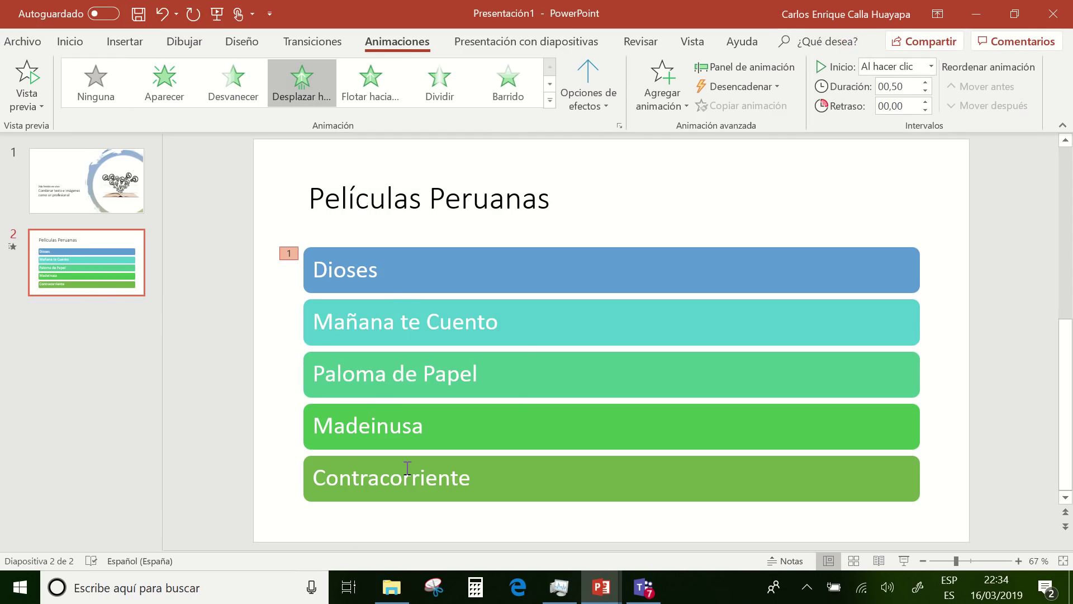
pyautogui.click(592, 88)
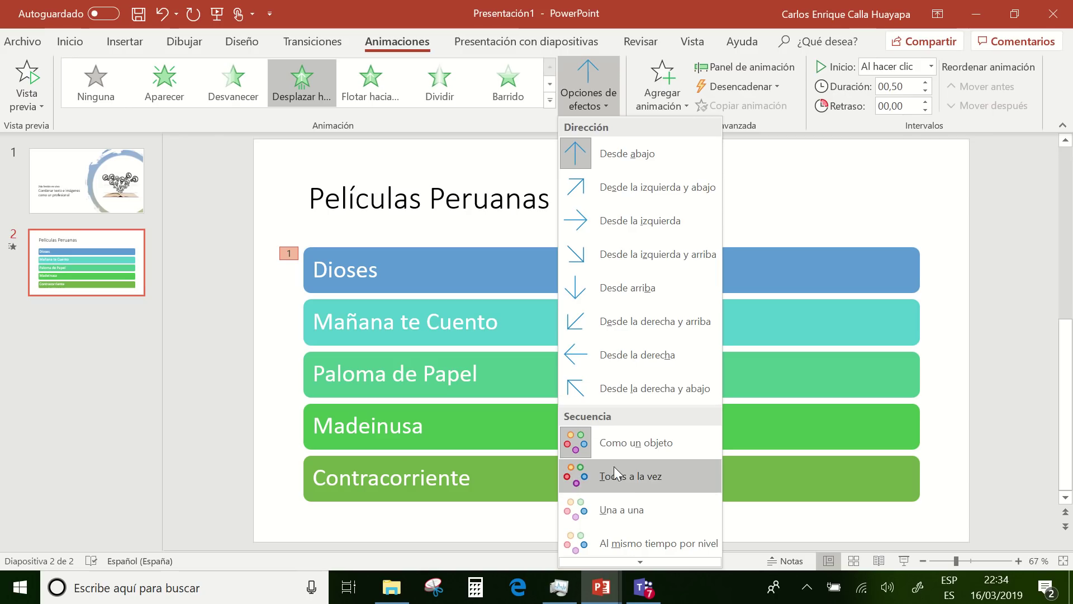
pyautogui.click(624, 517)
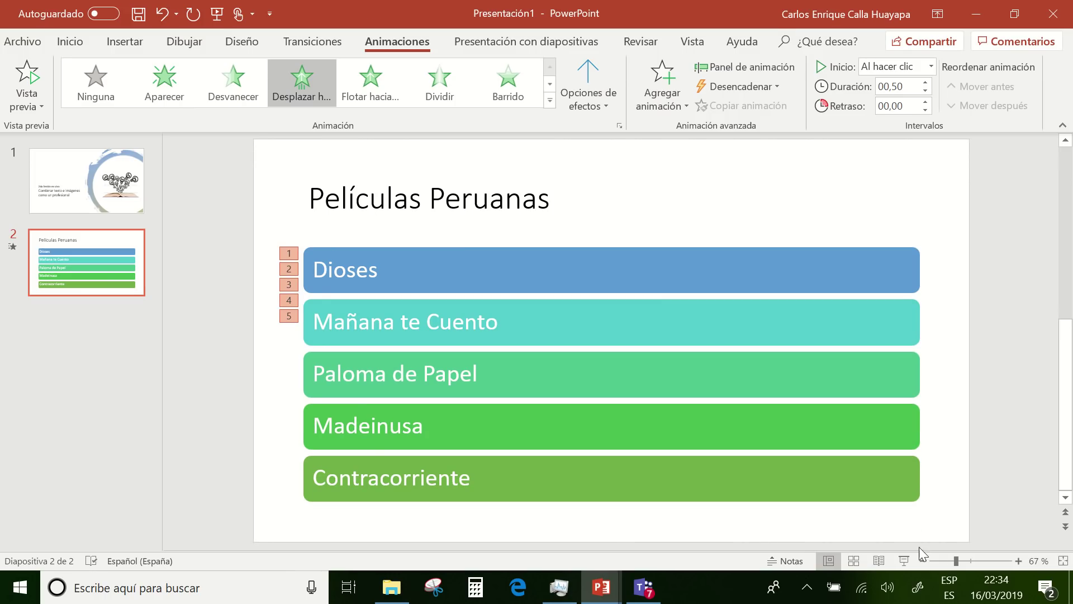
pyautogui.click(910, 560)
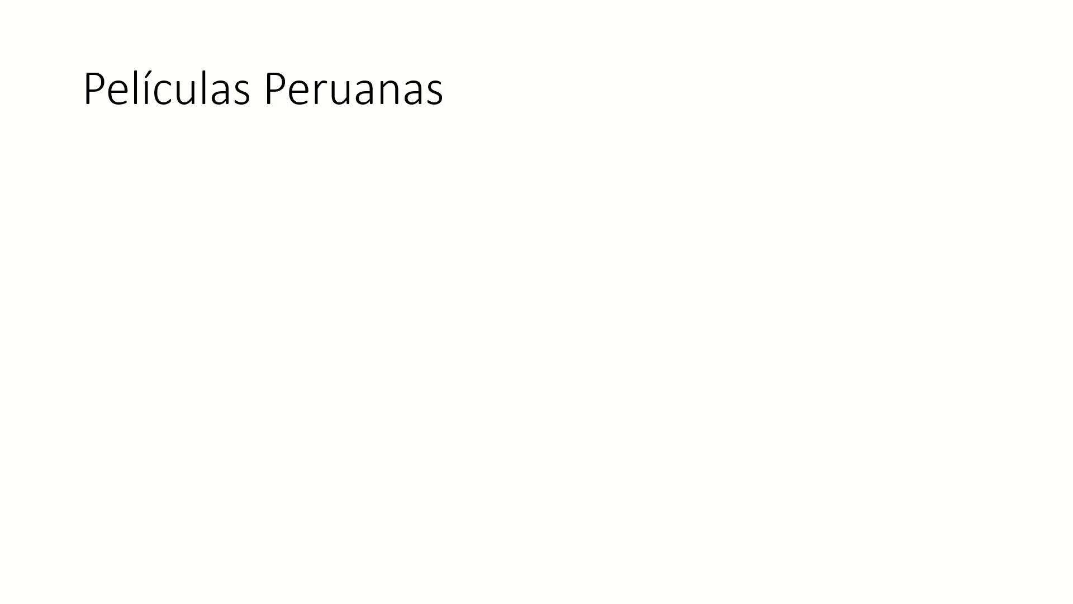
# Play in all five film boxes, Dioses through Contracorriente, then end the slide show.
pyautogui.press('space')
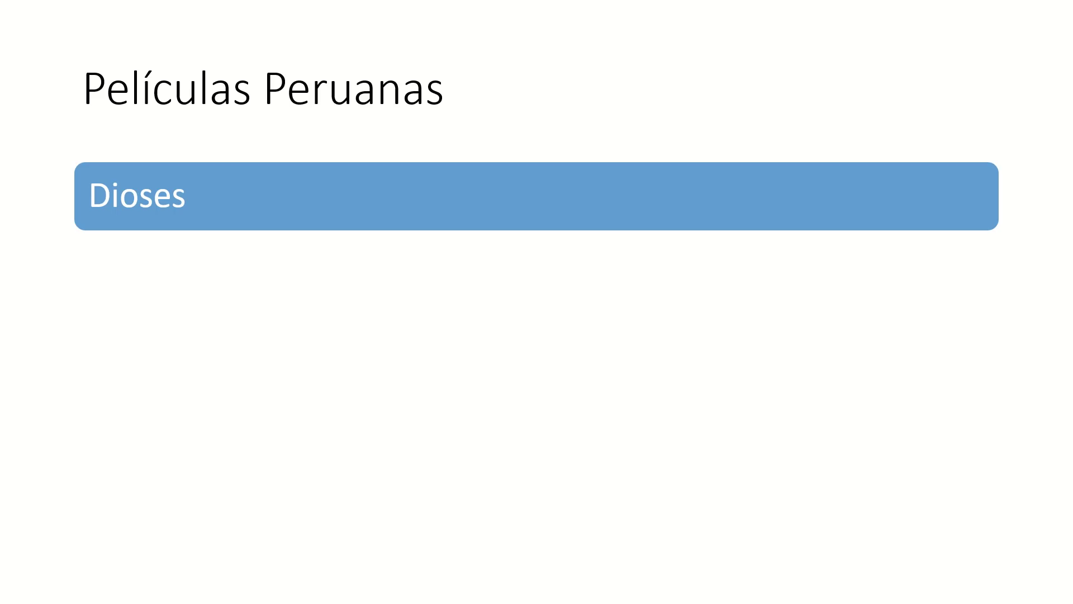
pyautogui.click(890, 576)
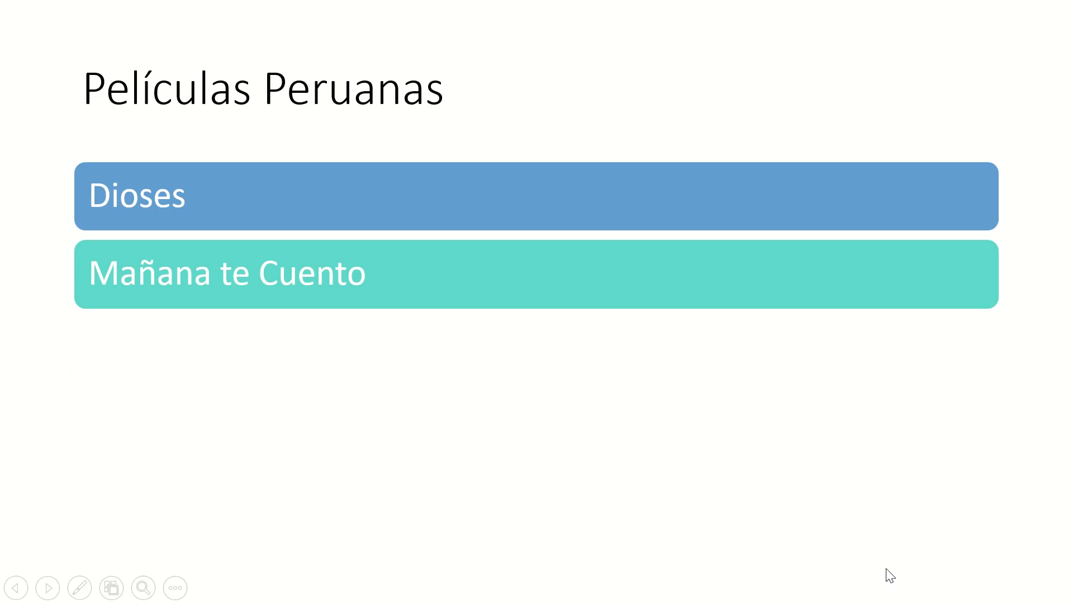
pyautogui.click(890, 576)
pyautogui.press('space')
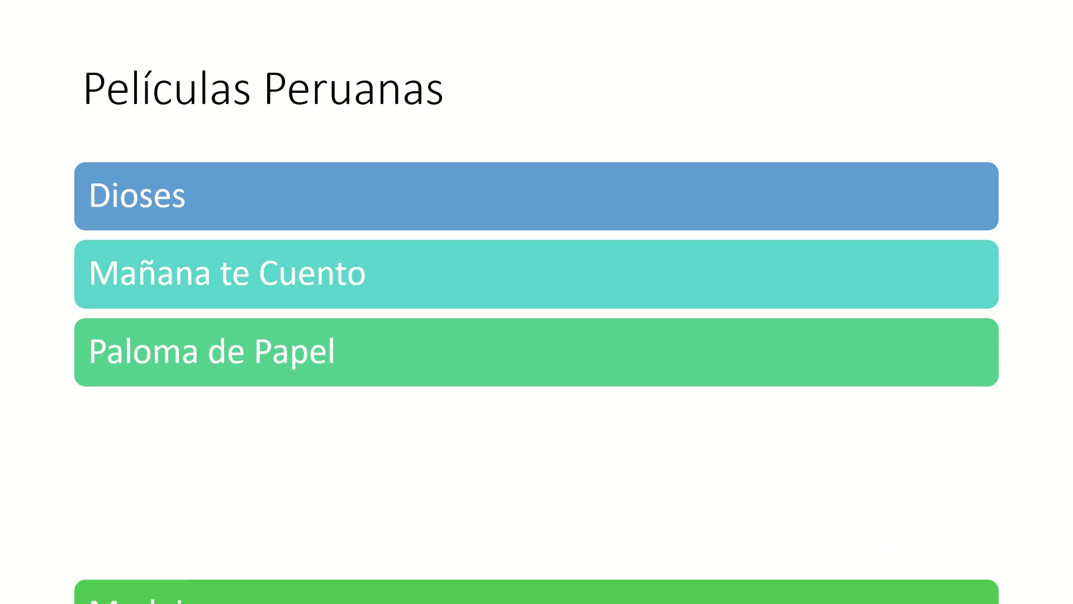
pyautogui.press('space')
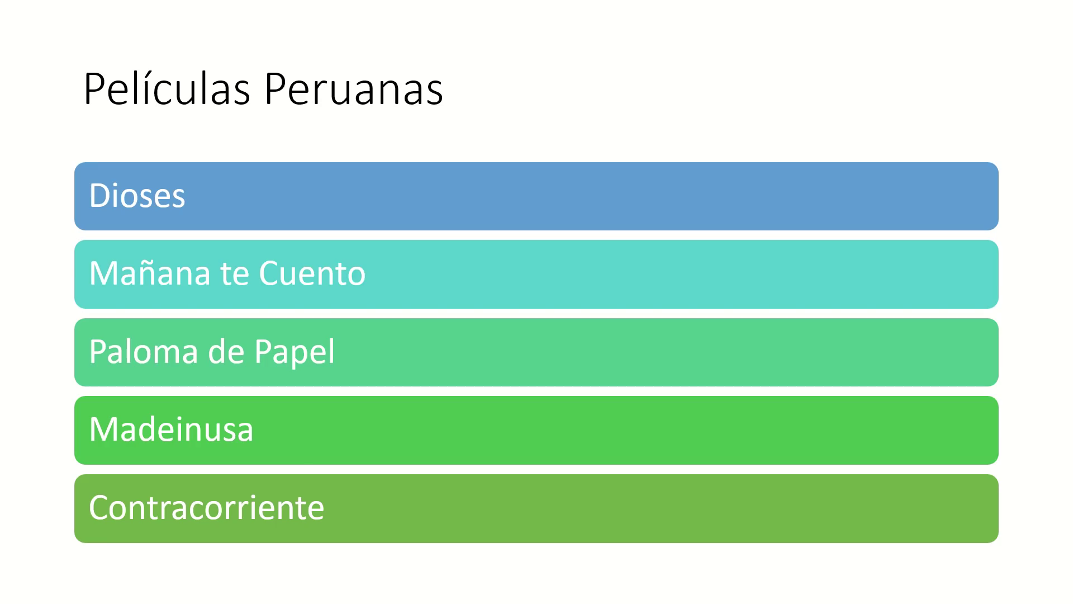
pyautogui.press('Escape')
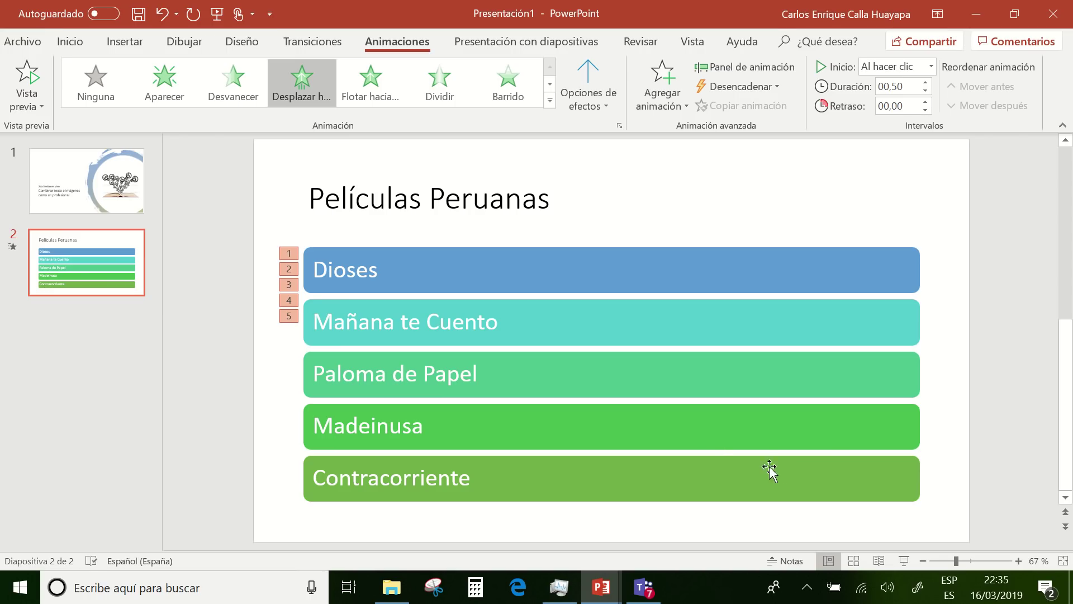
# Switch the film SmartArt to the Lista de títulos de imágenes layout.
pyautogui.click(393, 299)
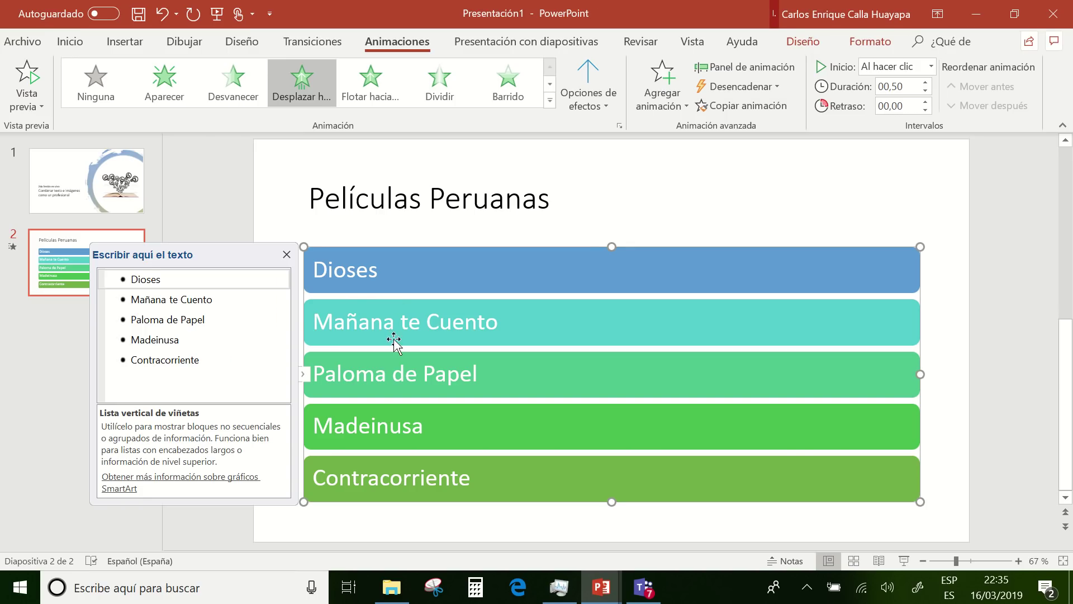
pyautogui.click(820, 46)
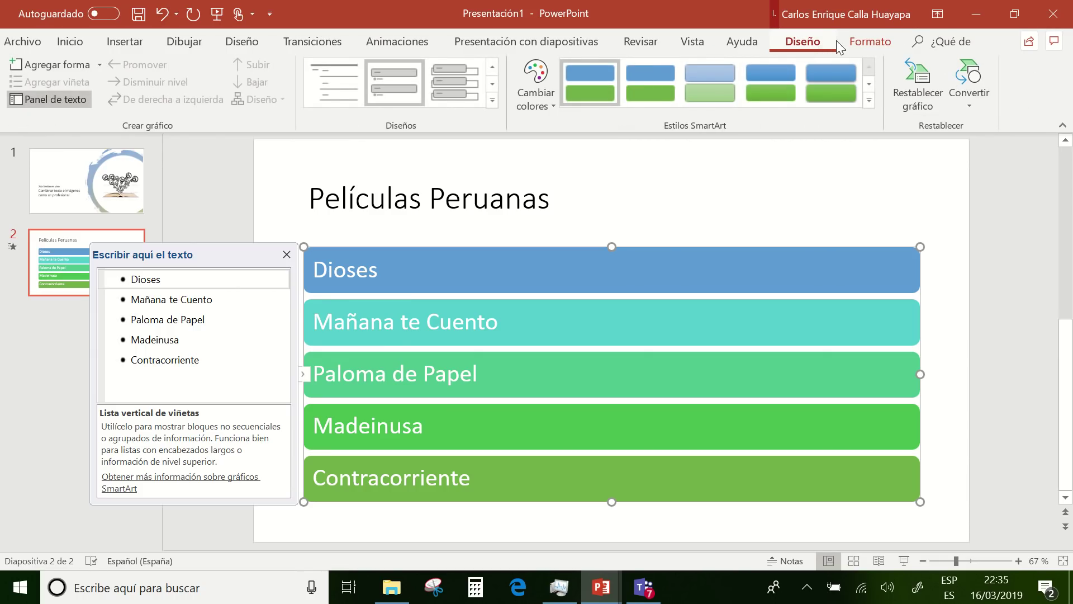
pyautogui.click(854, 42)
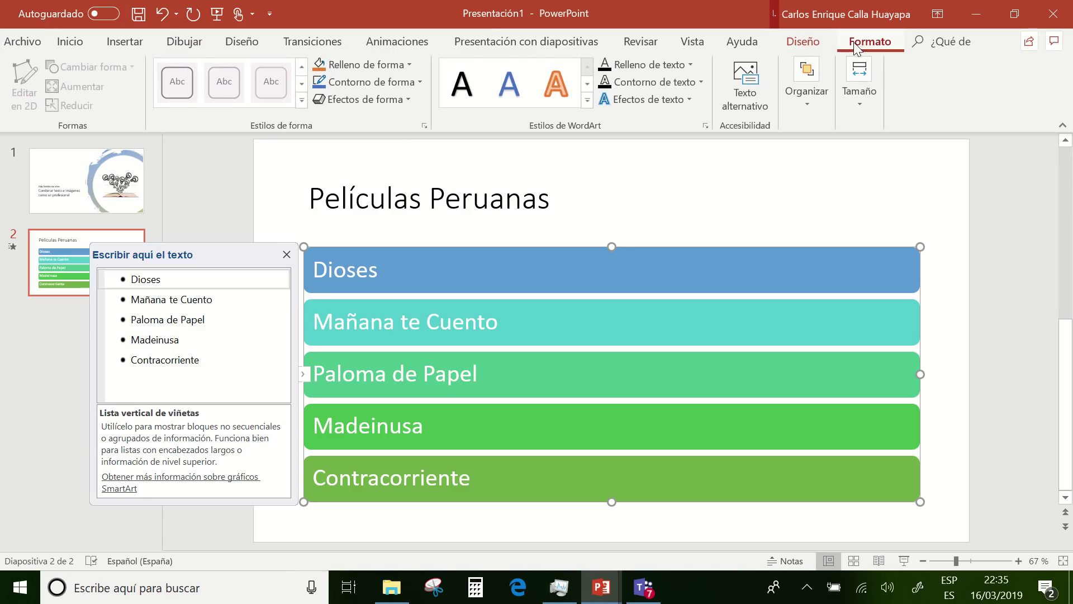
pyautogui.click(826, 42)
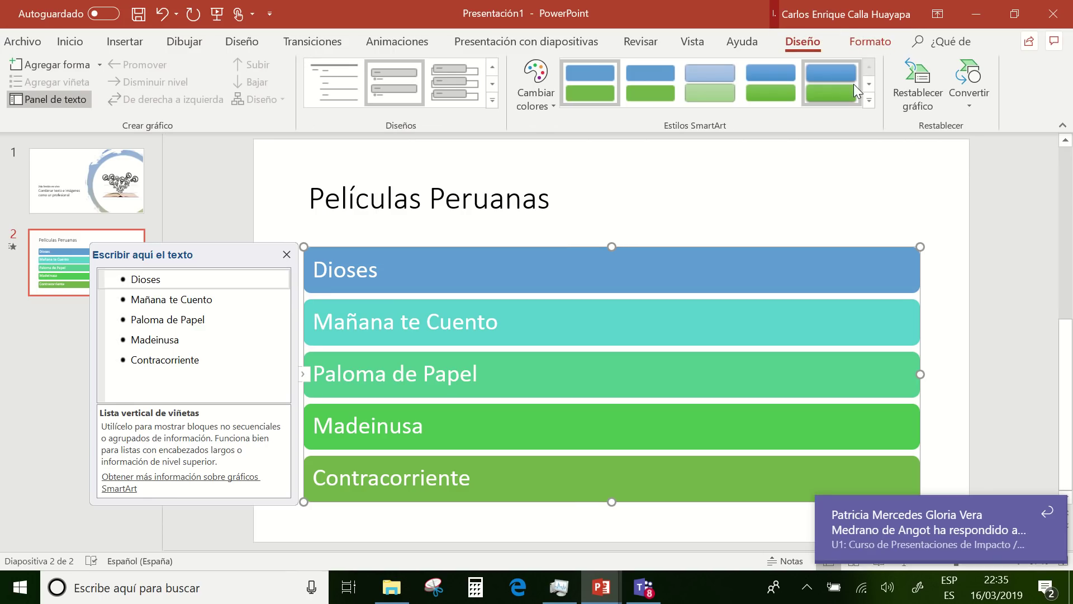
pyautogui.click(492, 100)
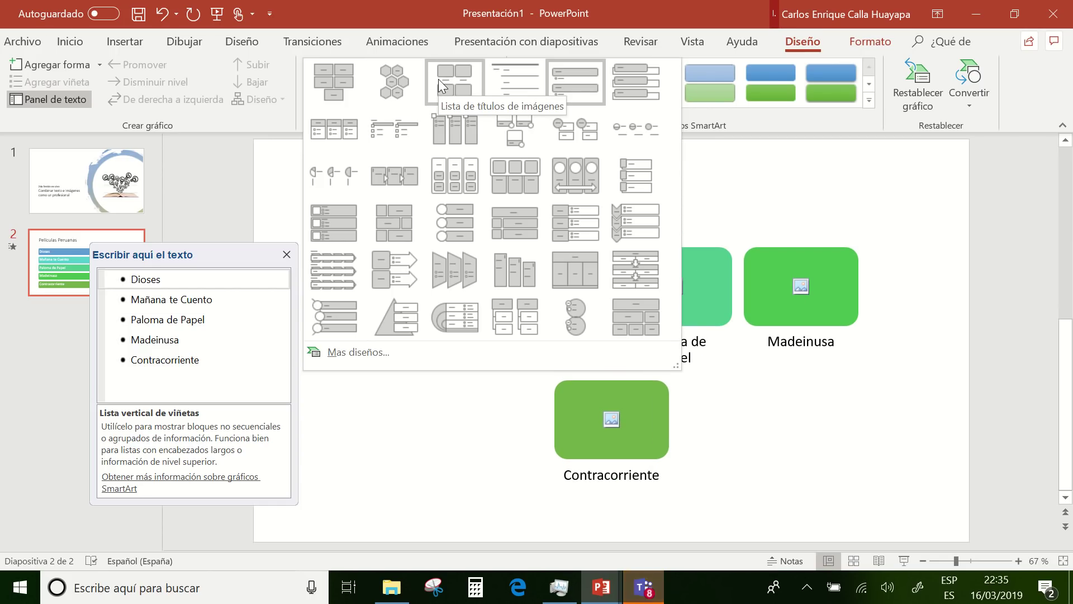
pyautogui.click(438, 79)
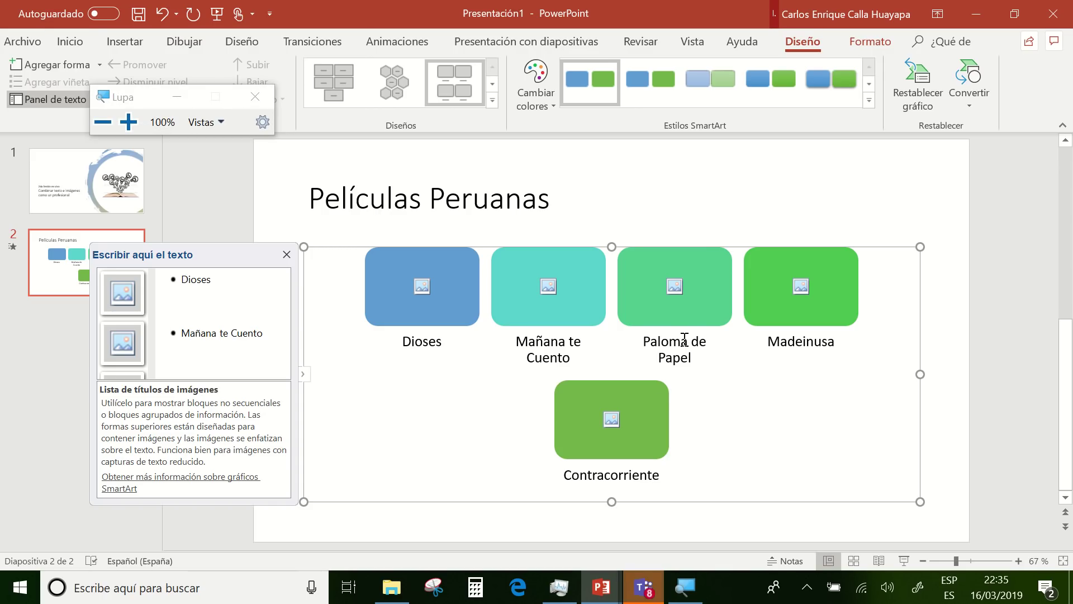
# Open Insertar imágenes from the Paloma de Papel picture placeholder.
pyautogui.click(676, 287)
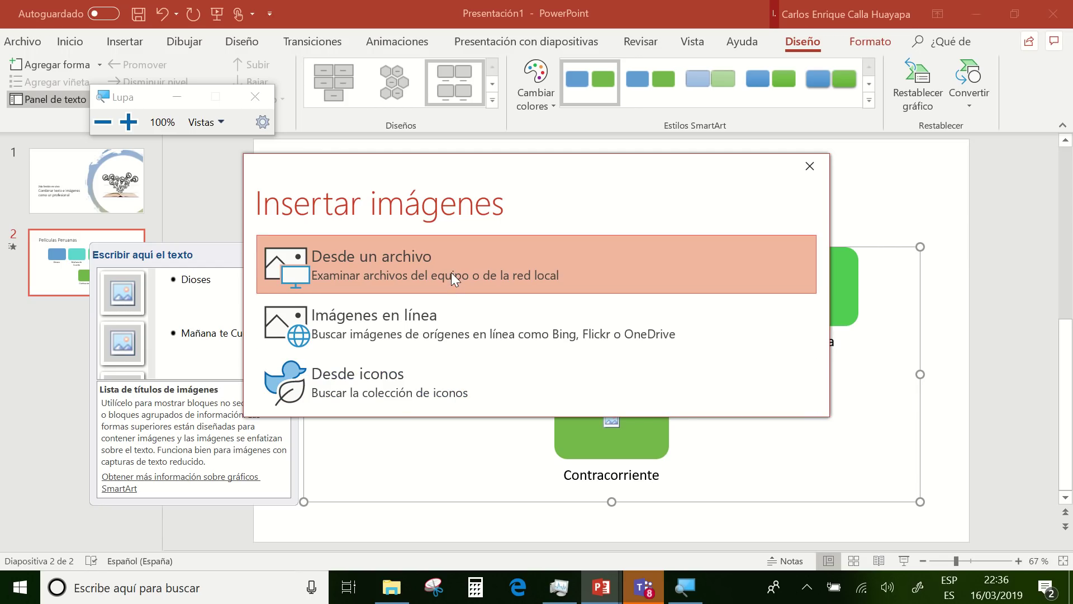
# Search online images for 'paloma de papel'.
pyautogui.click(452, 273)
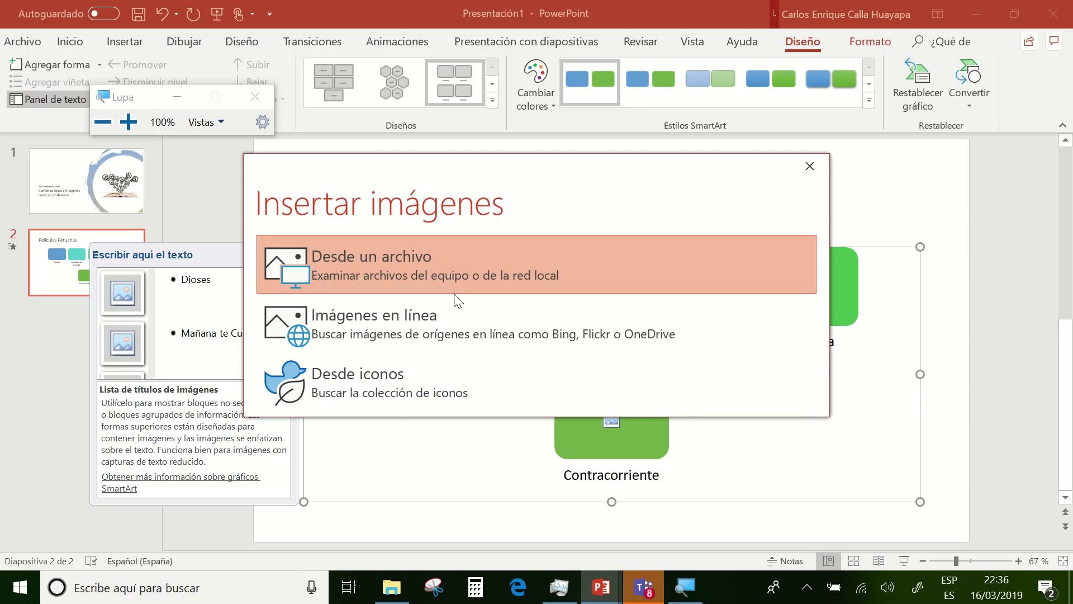
pyautogui.click(439, 331)
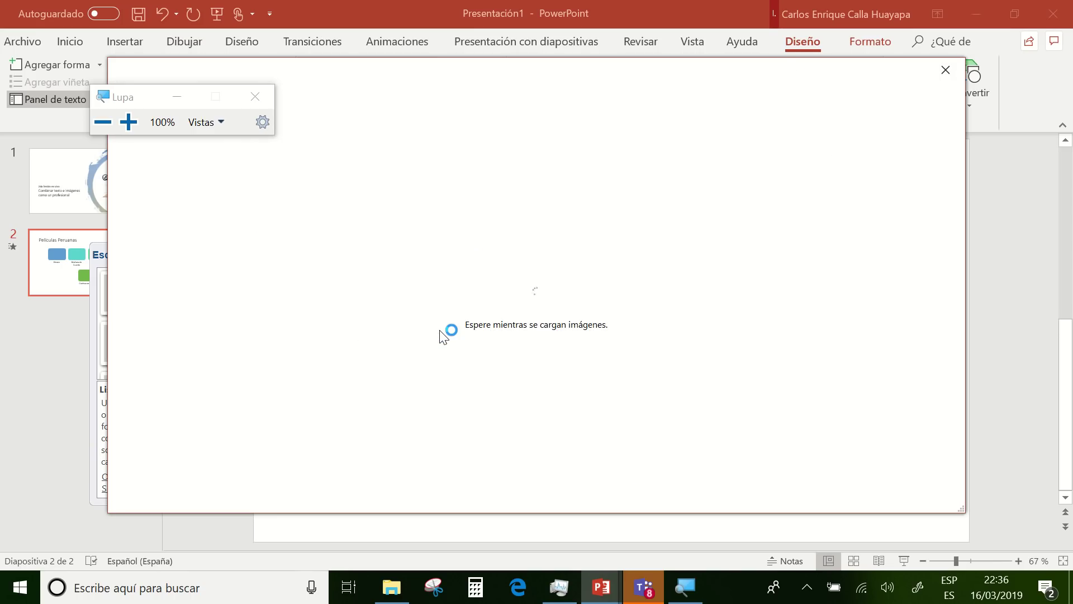
pyautogui.click(183, 89)
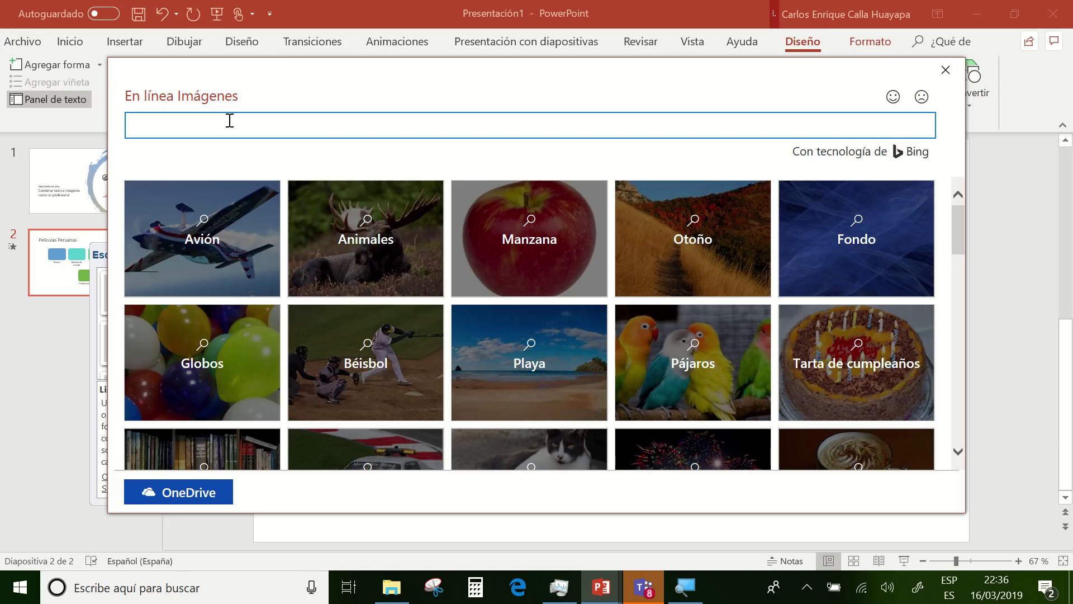
pyautogui.write('pa')
pyautogui.write('loma de pap')
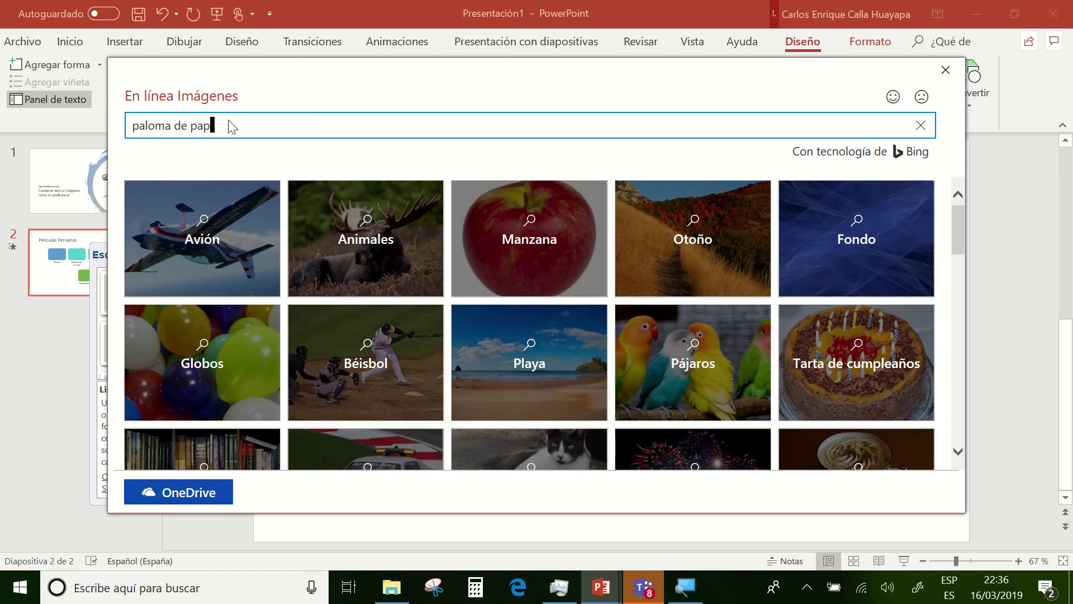
pyautogui.write('el')
pyautogui.press('Return')
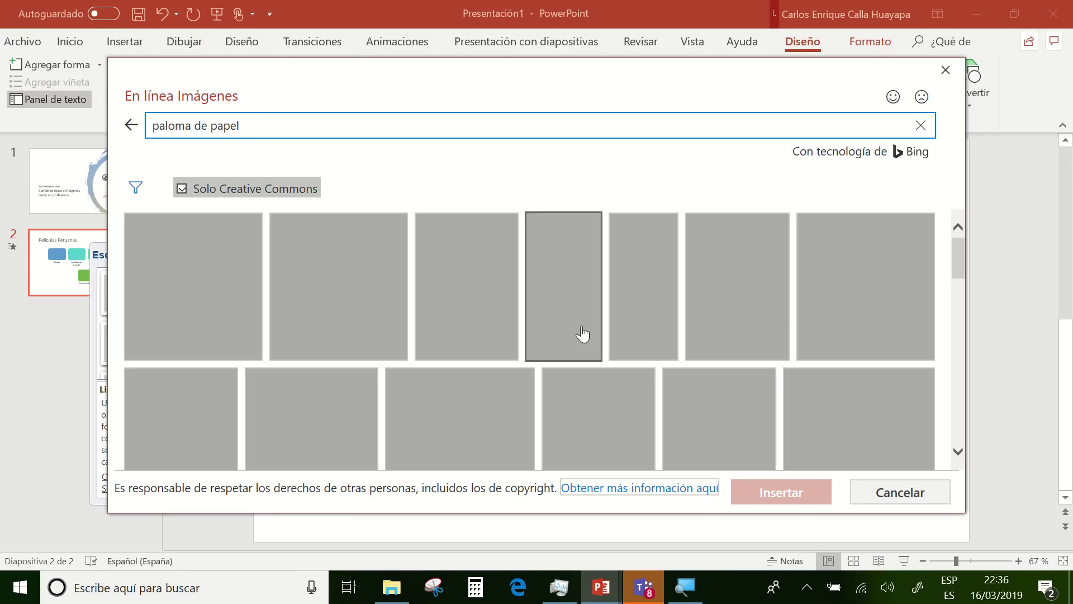
# Include non-Creative Commons results and insert the boy-and-woman film still into the slot.
pyautogui.click(308, 192)
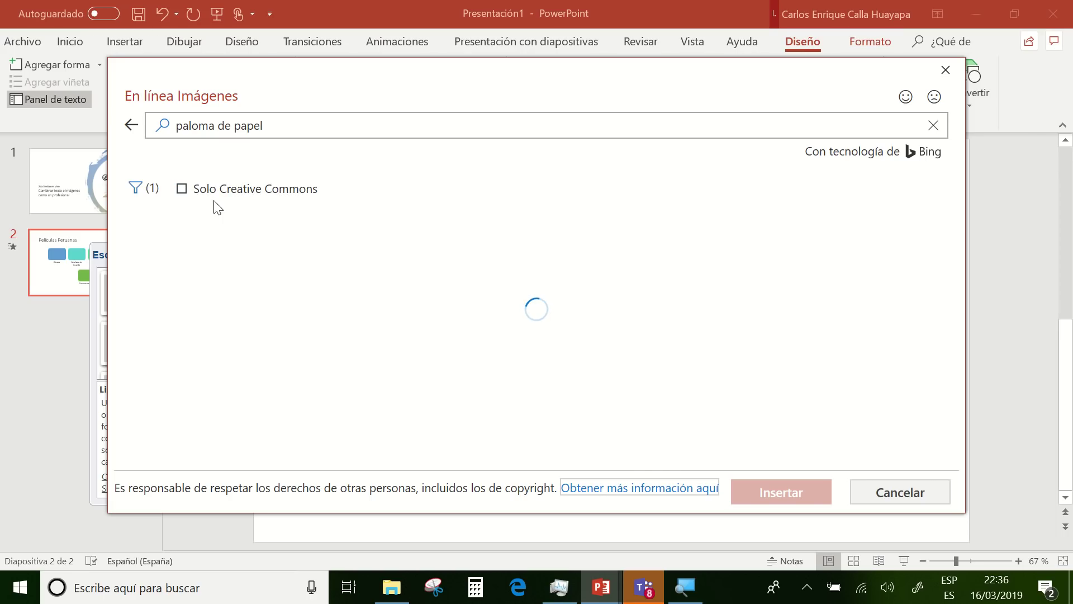
pyautogui.scroll(-2, 513, 324)
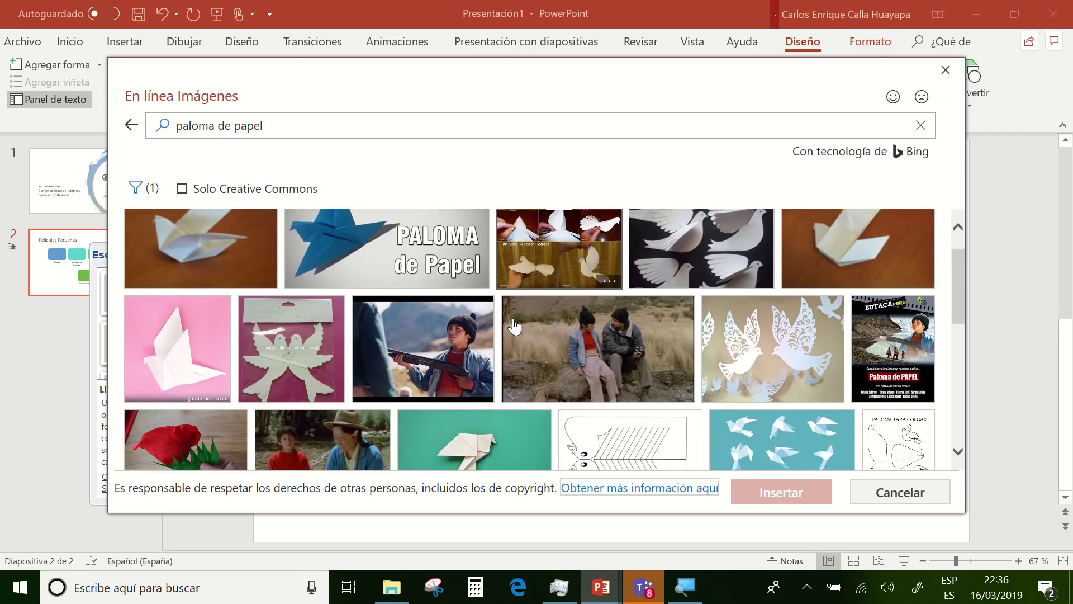
pyautogui.scroll(-2, 513, 324)
pyautogui.scroll(-1, 515, 326)
pyautogui.scroll(-1, 514, 325)
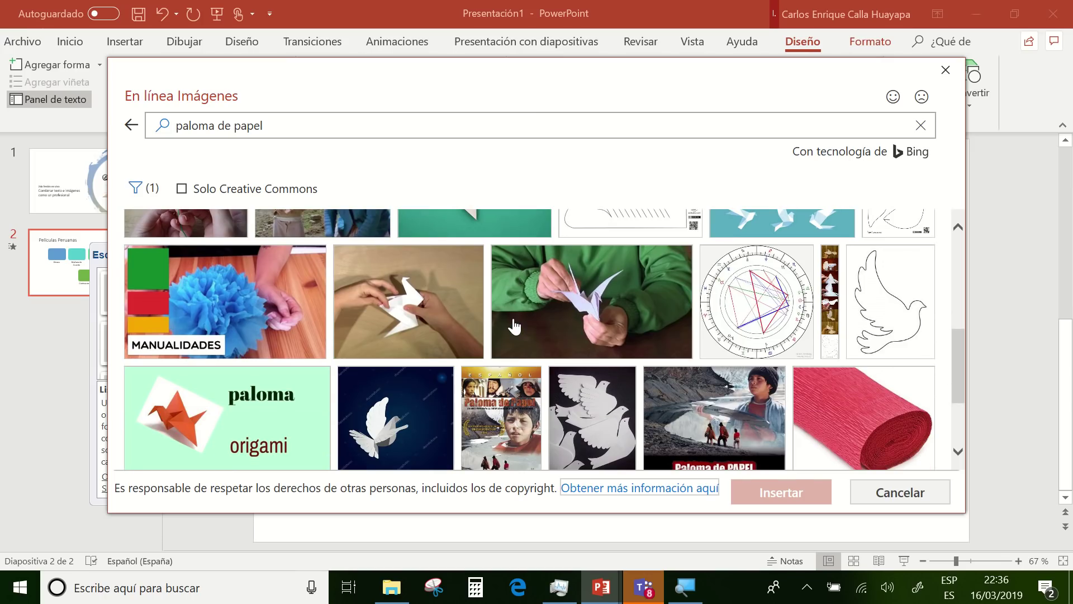
pyautogui.scroll(2, 515, 326)
pyautogui.click(339, 321)
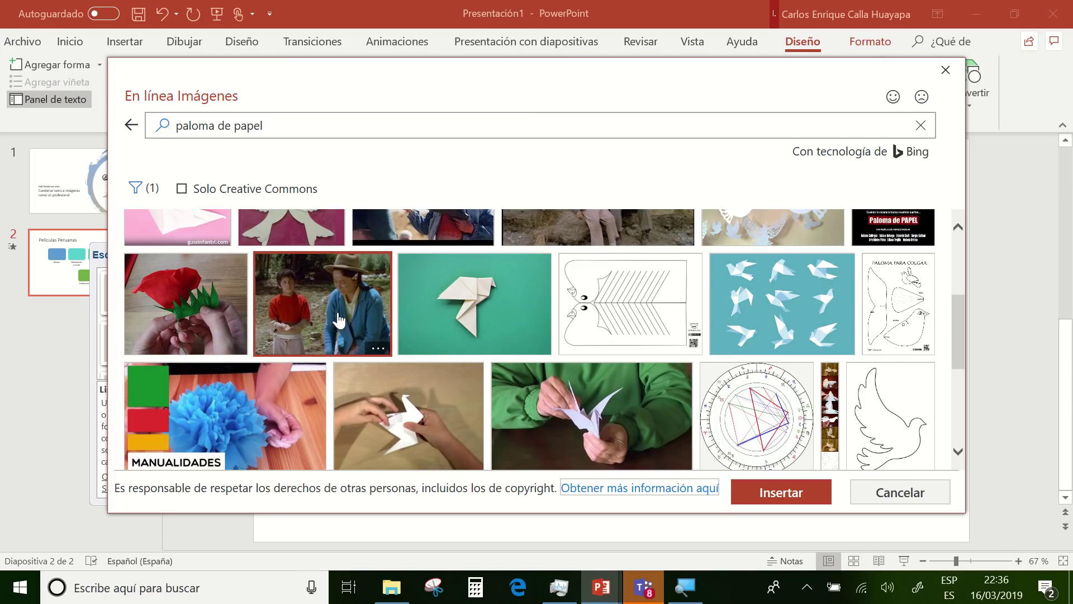
pyautogui.click(764, 501)
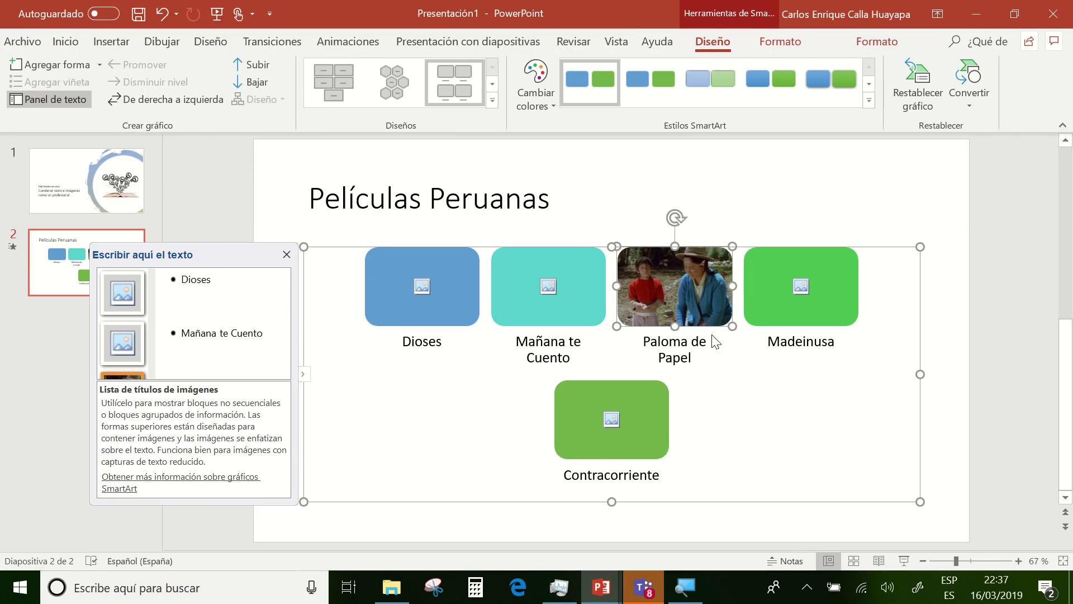
pyautogui.click(722, 365)
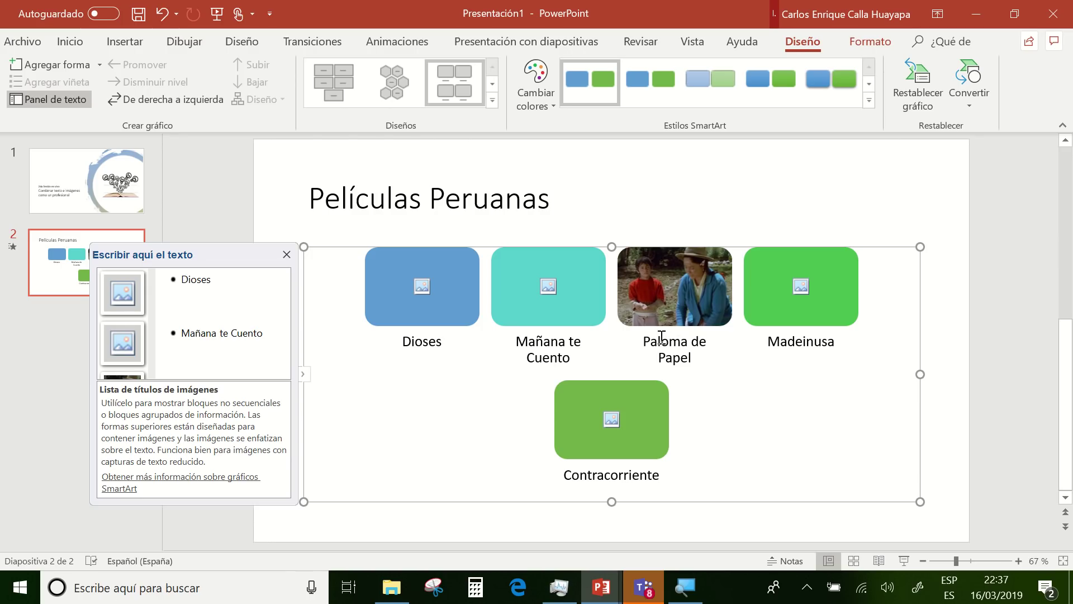
# Search online pictures for 'mañana te cuento' with all licences shown, and insert the third still.
pyautogui.click(546, 287)
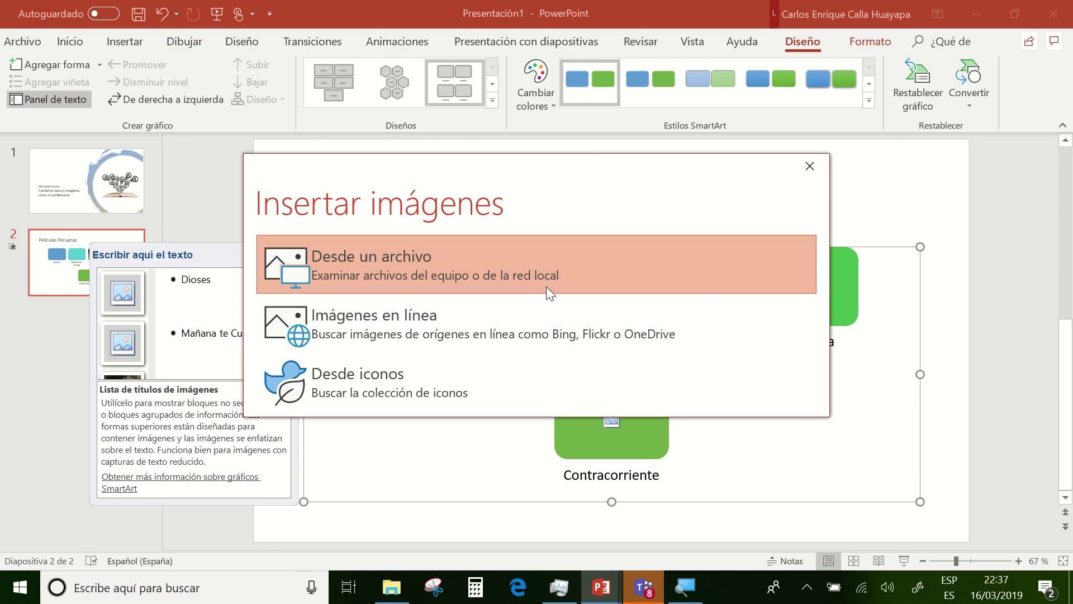
pyautogui.click(514, 313)
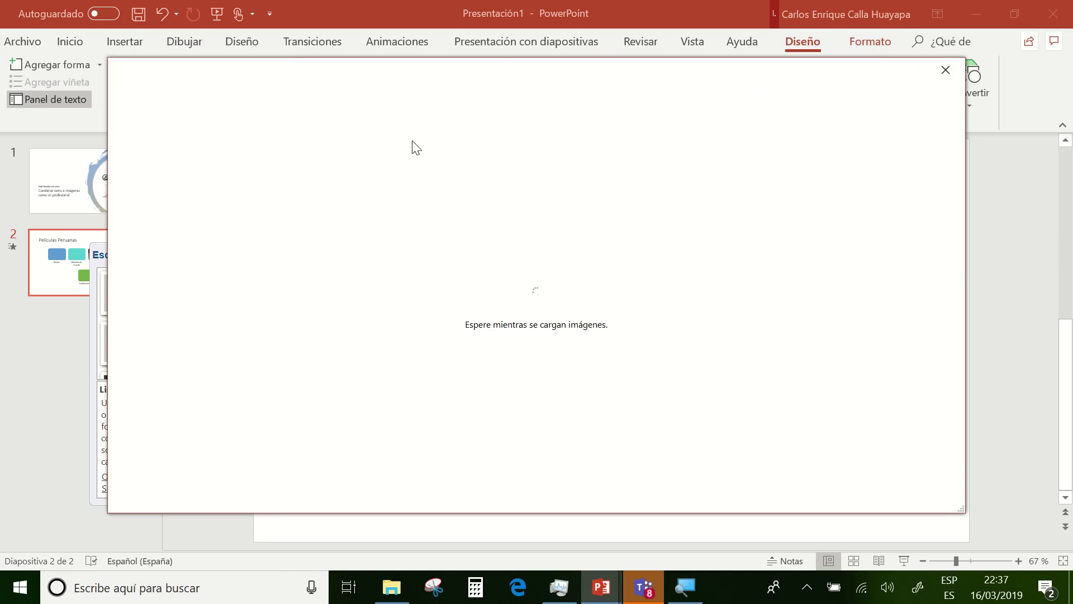
pyautogui.write('mañana')
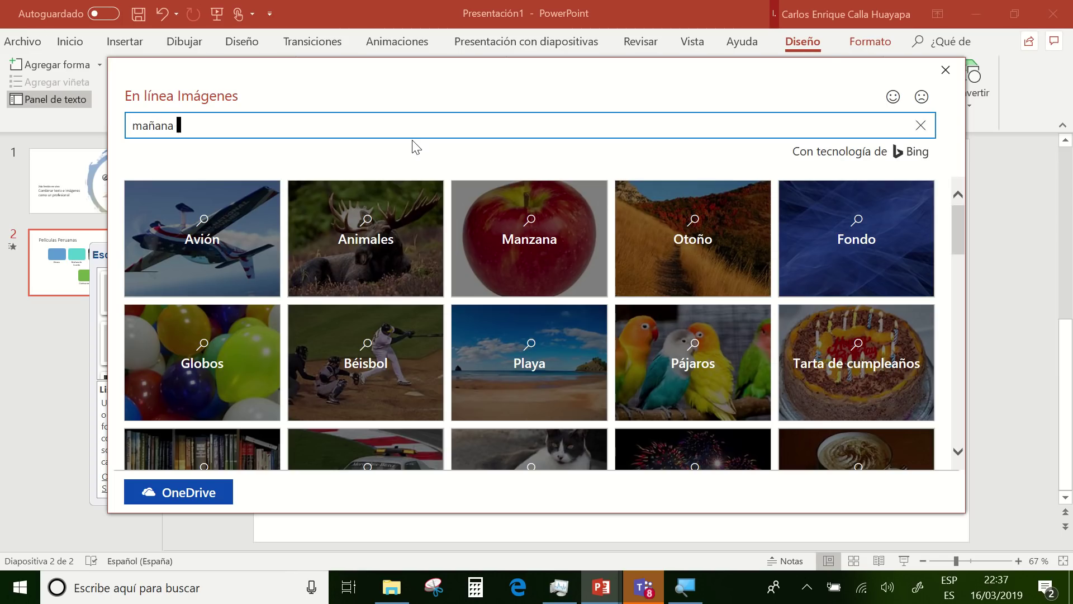
pyautogui.write(' te cuento')
pyautogui.press('Return')
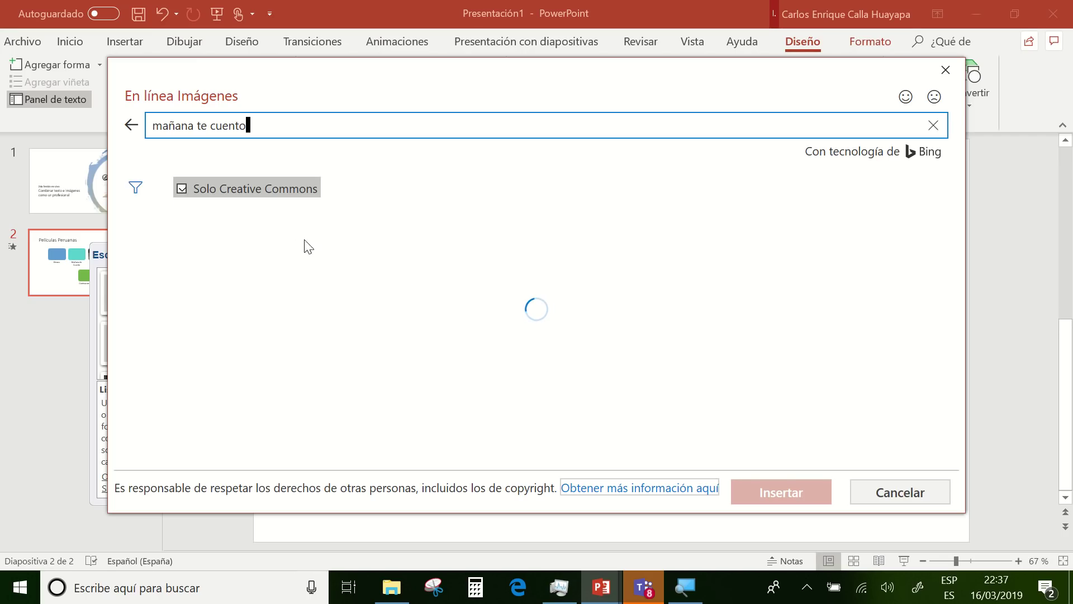
pyautogui.click(182, 189)
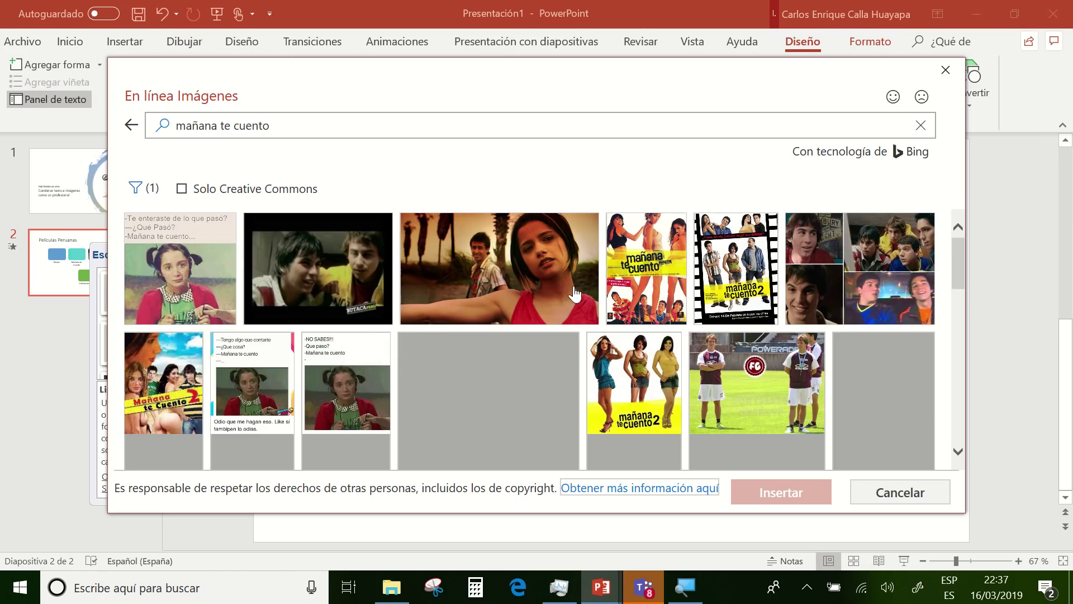
pyautogui.moveTo(500, 268)
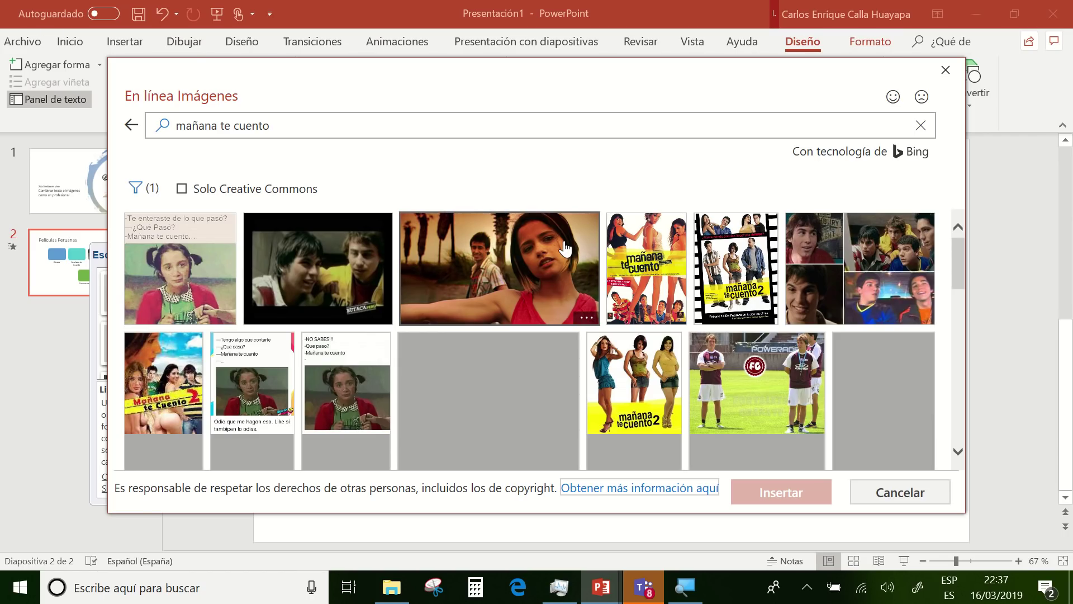
pyautogui.click(566, 248)
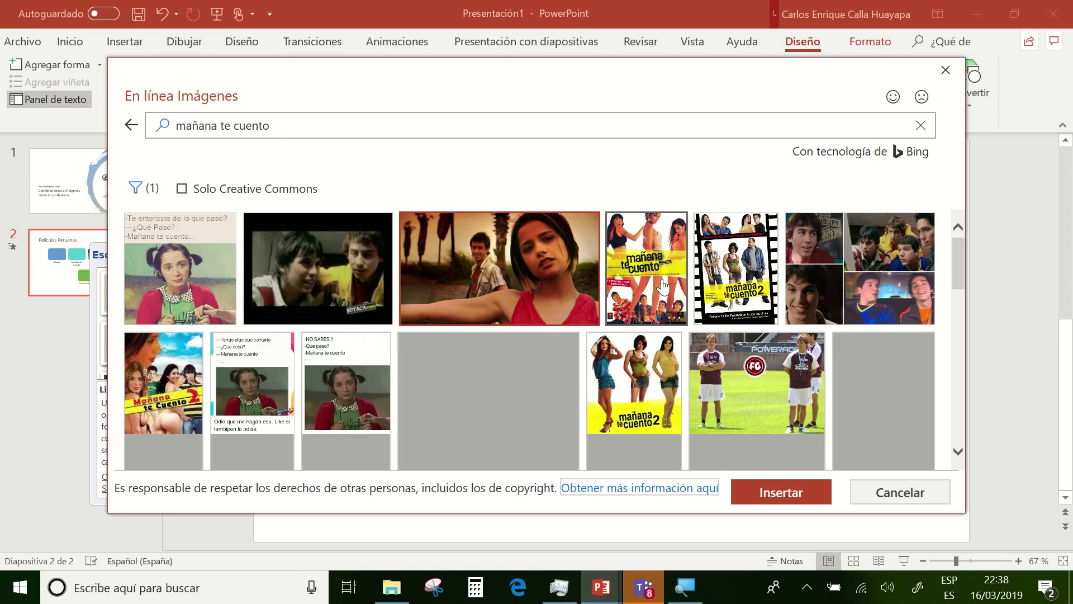
pyautogui.click(776, 498)
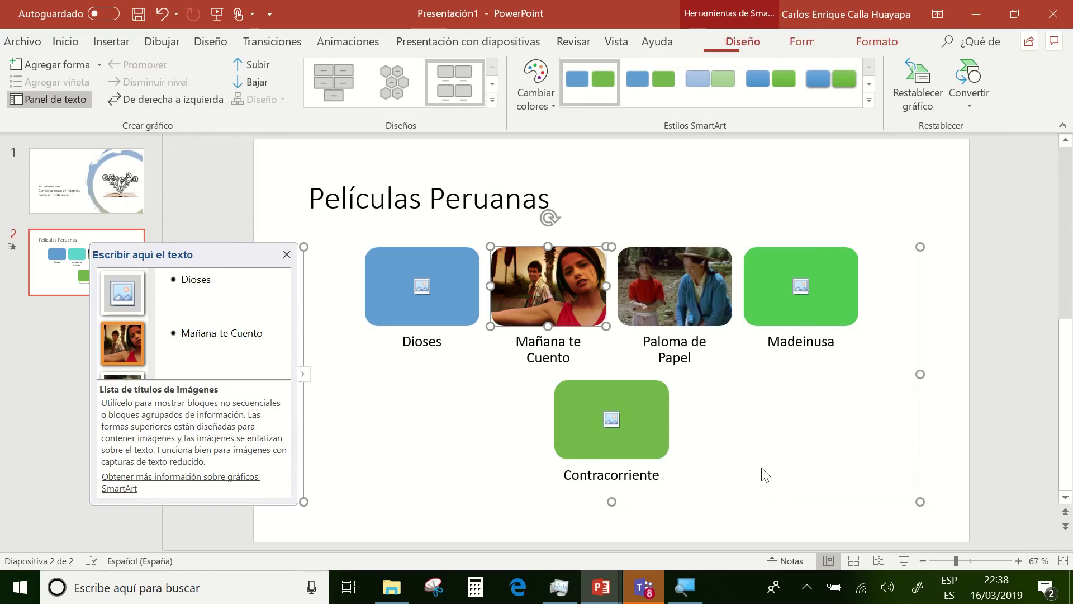
# Reselect the film diagram and apply the picture list layout with vertical bars.
pyautogui.click(761, 499)
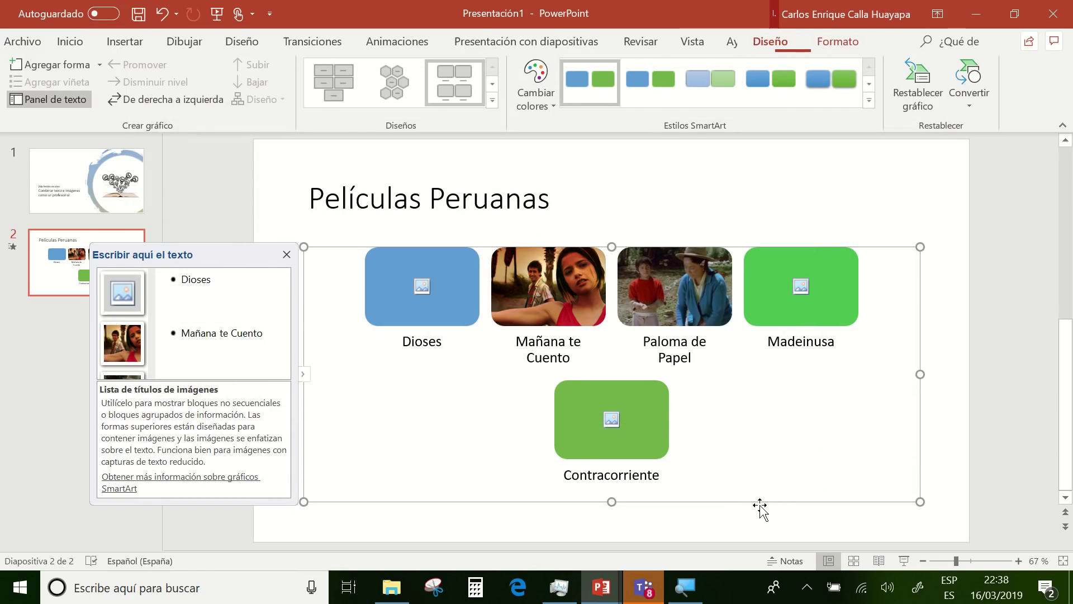
pyautogui.click(870, 208)
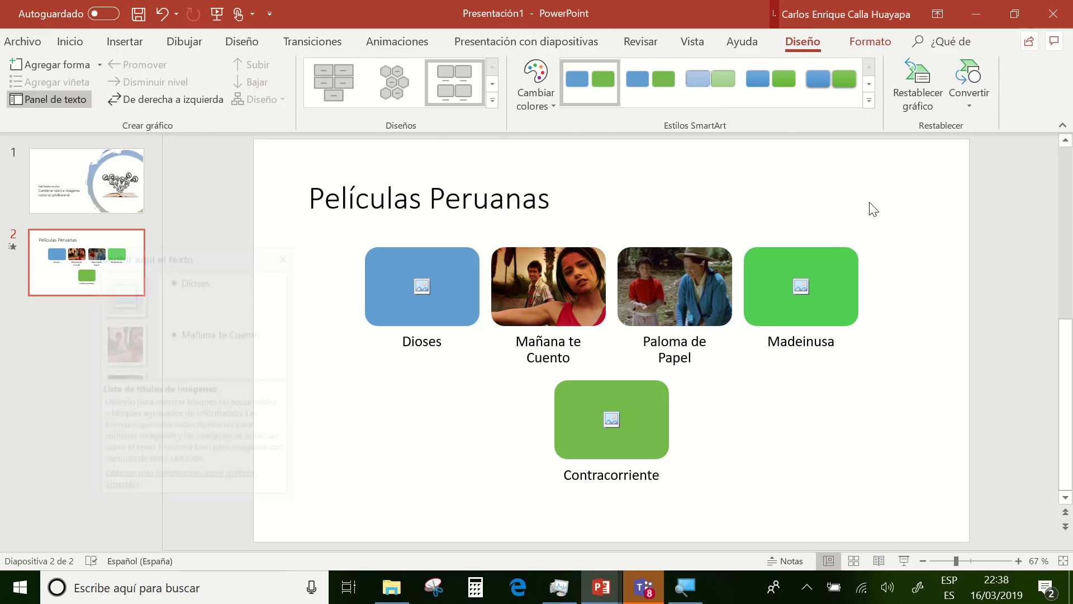
pyautogui.click(792, 291)
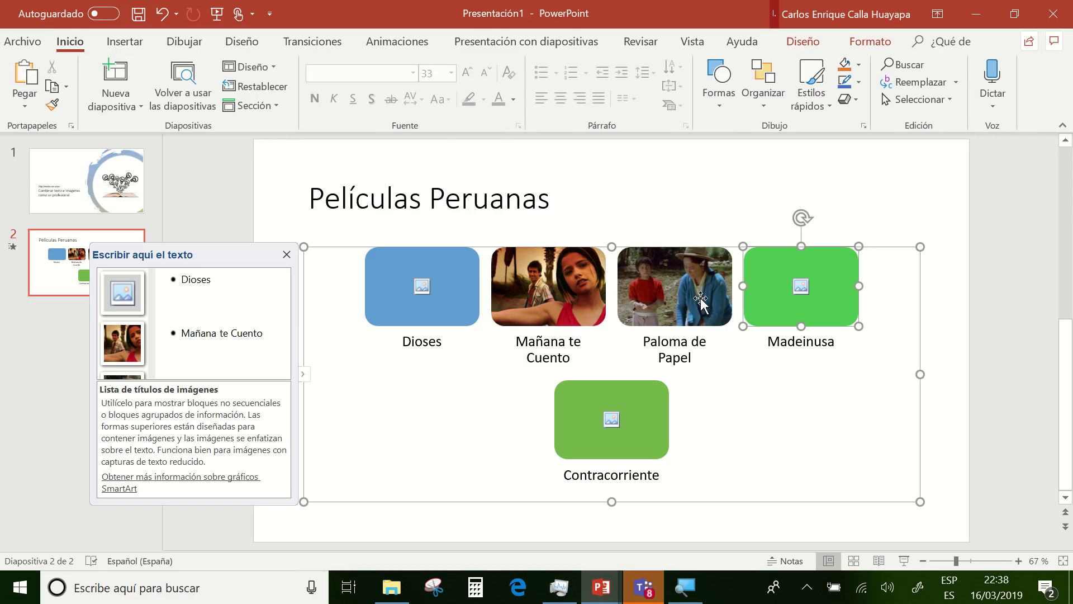
pyautogui.click(870, 41)
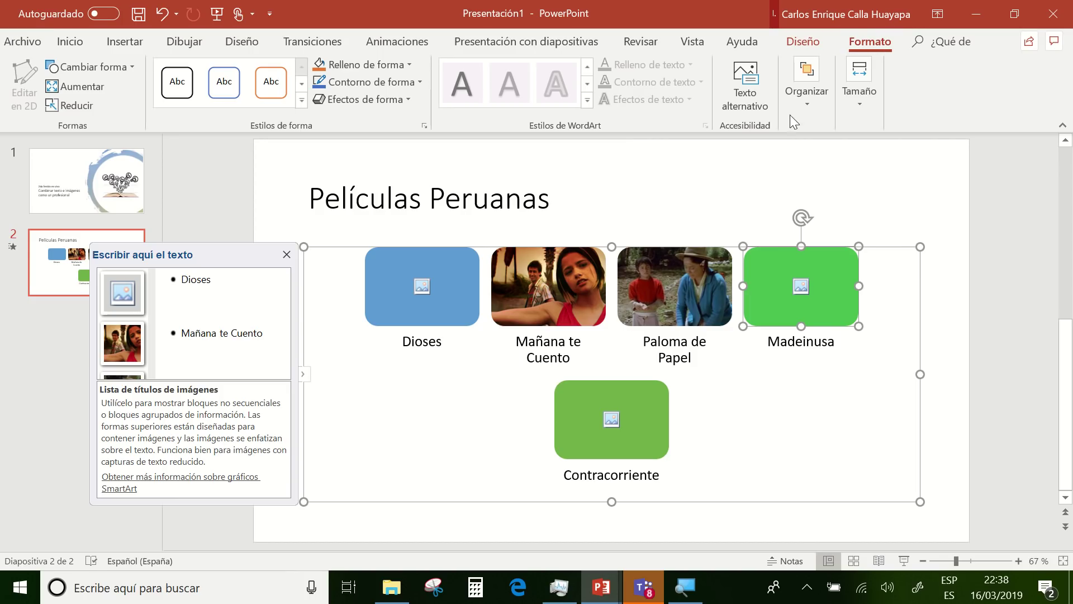
pyautogui.click(825, 44)
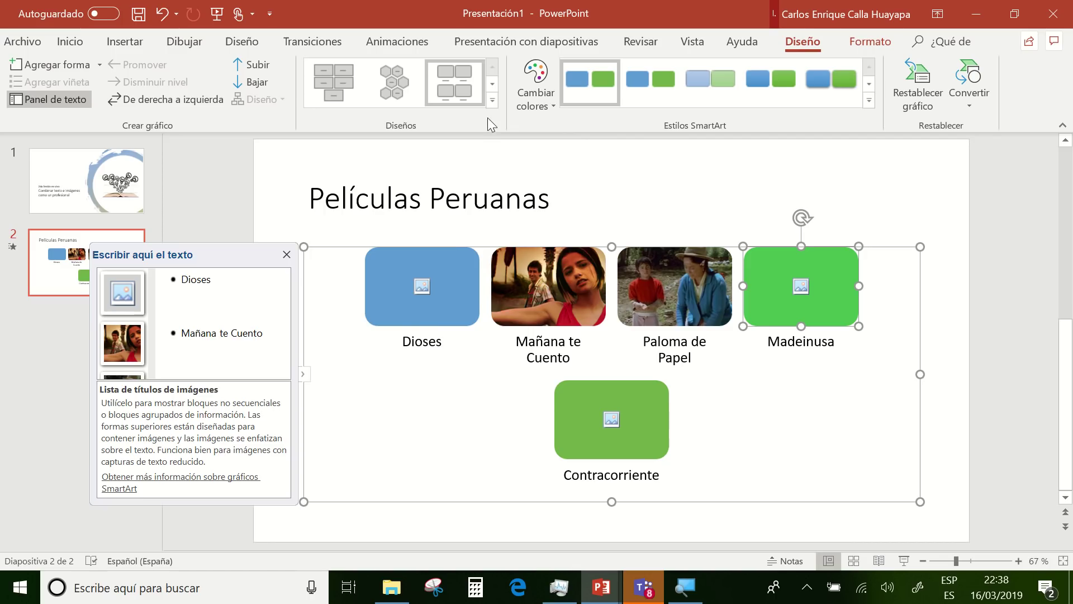
pyautogui.click(492, 100)
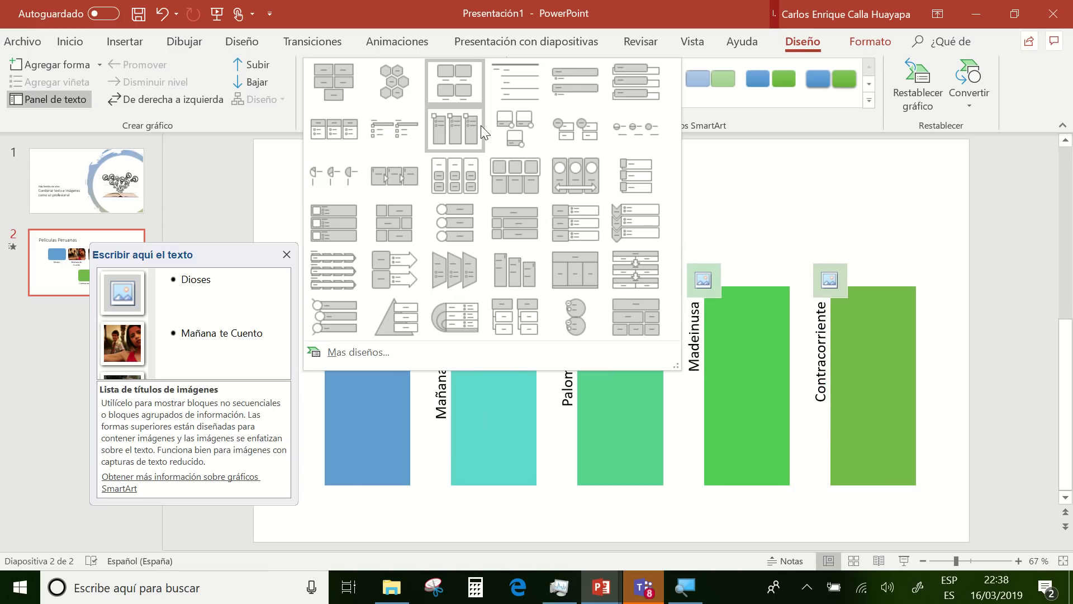
pyautogui.click(480, 125)
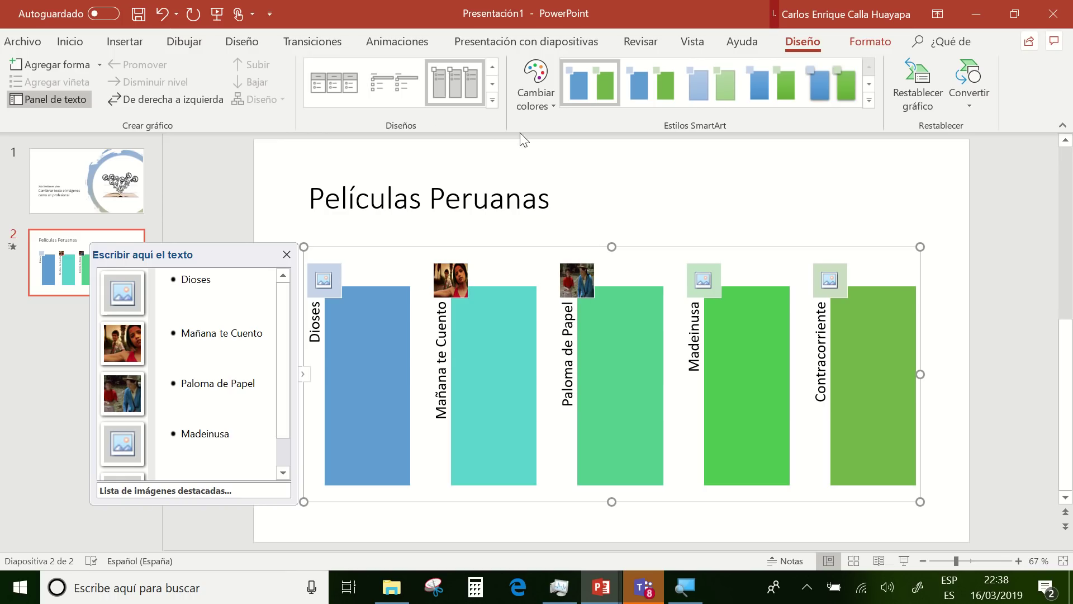
# Switch the diagram to the Lista de imágenes continua layout, leaving the gallery unchanged.
pyautogui.click(492, 101)
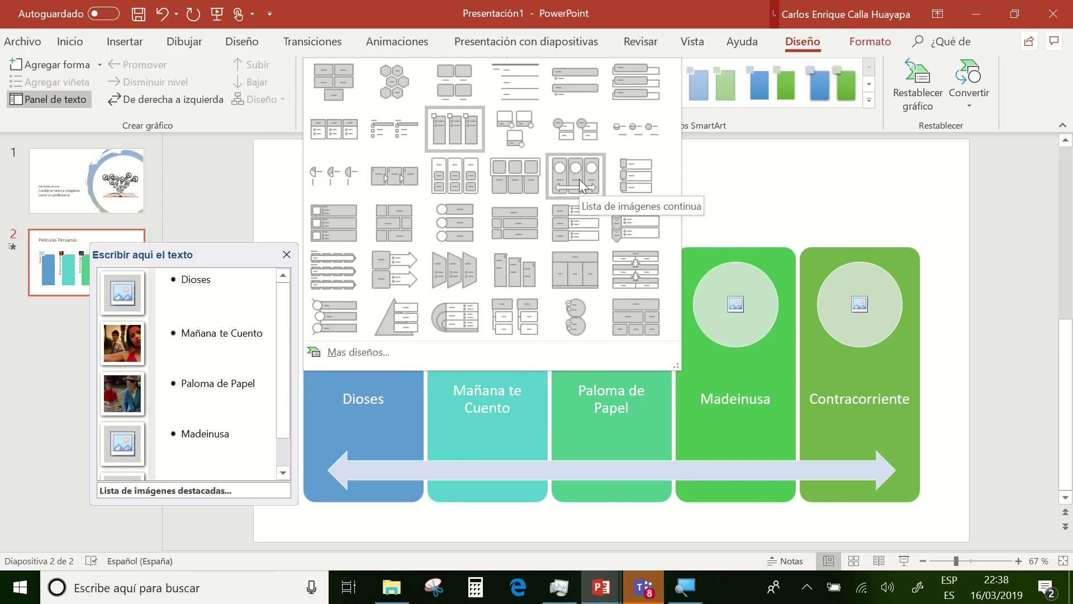
pyautogui.click(579, 179)
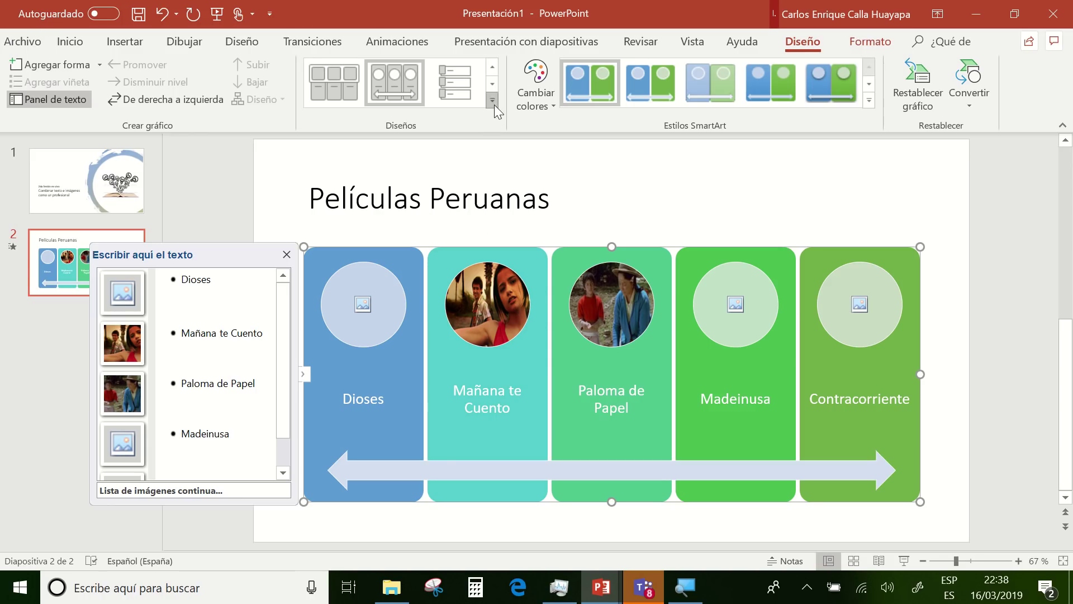
pyautogui.click(492, 101)
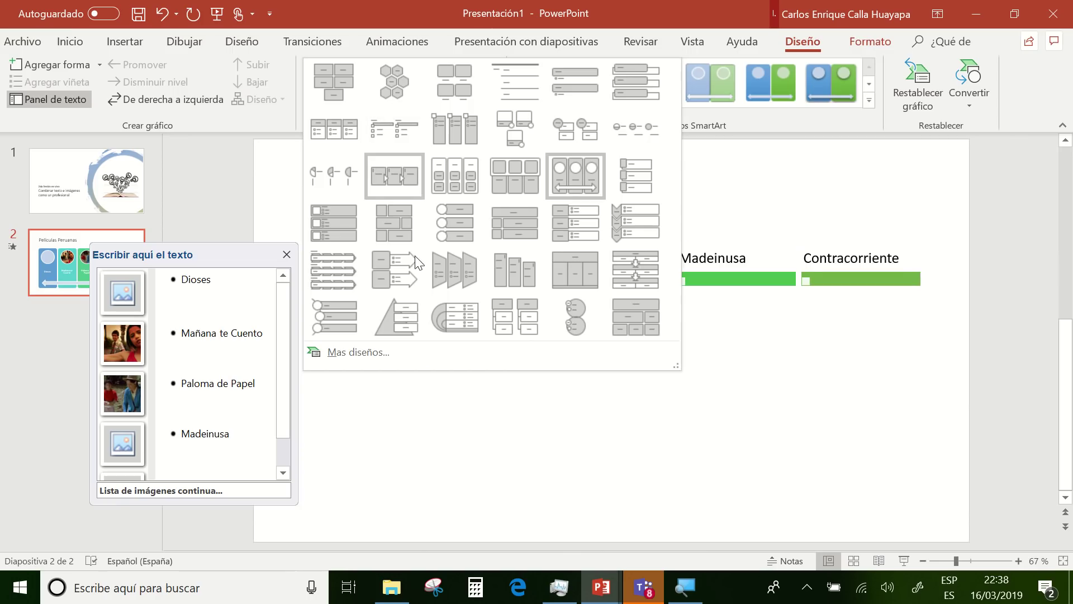
pyautogui.press('Escape')
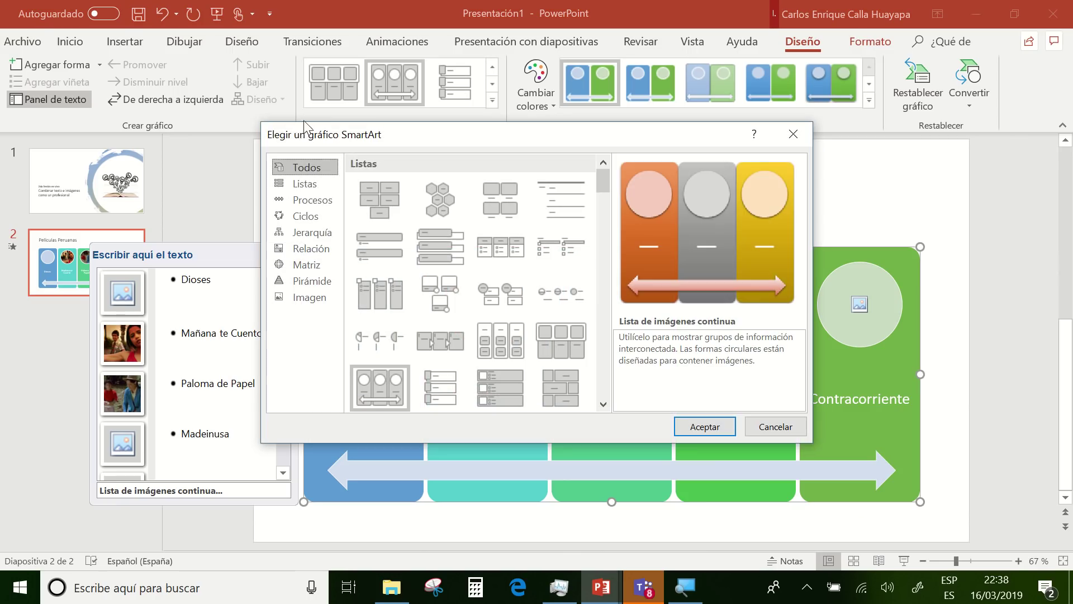
# Try the Imágenes en columna and horizontal picture list layouts, and hide the text pane.
pyautogui.click(311, 184)
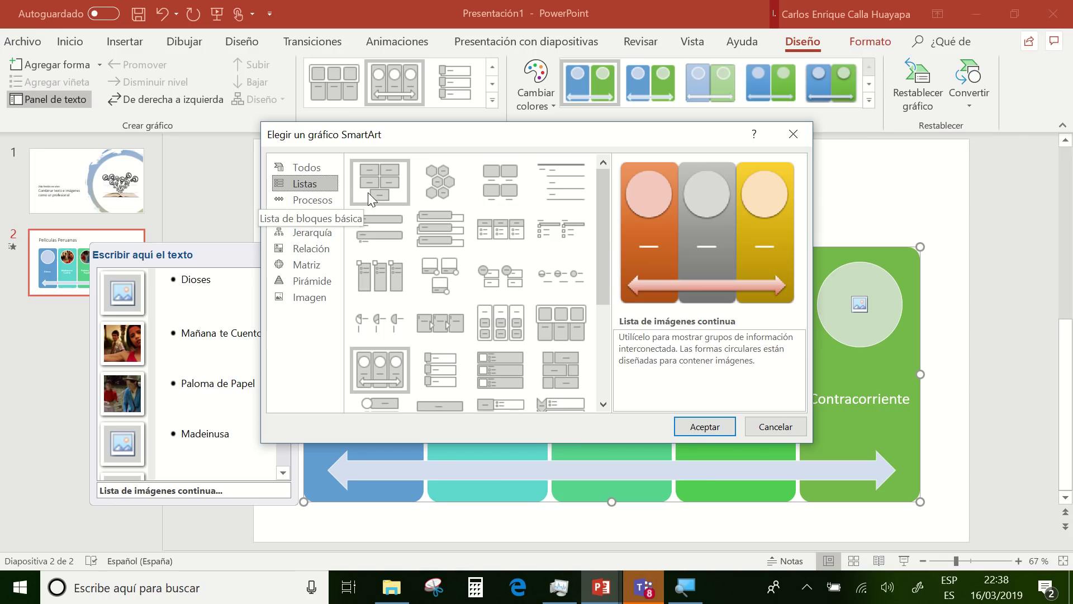
pyautogui.click(448, 385)
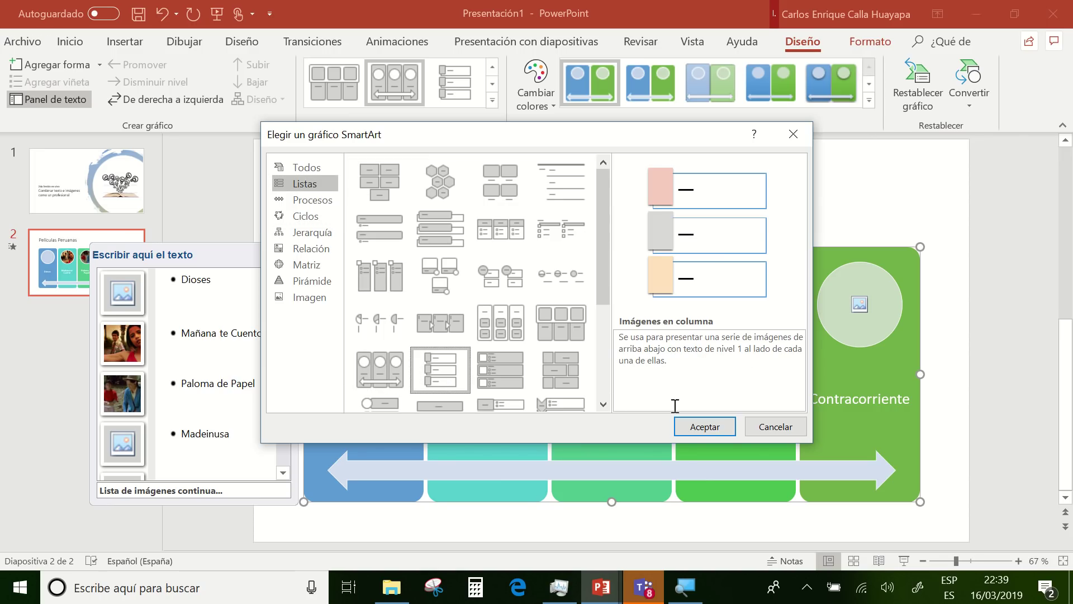
pyautogui.click(729, 430)
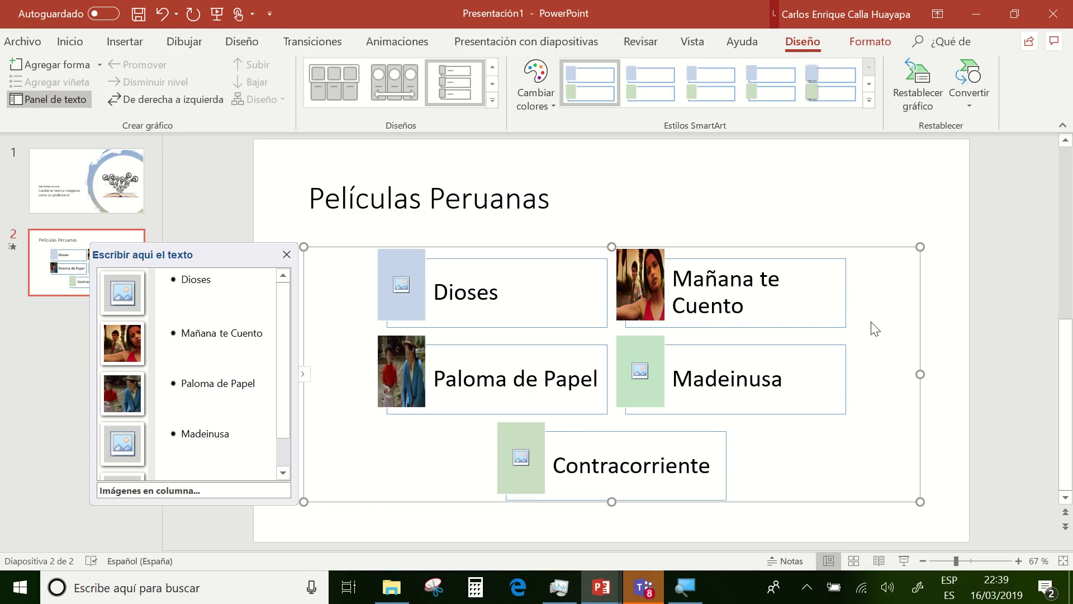
pyautogui.click(353, 95)
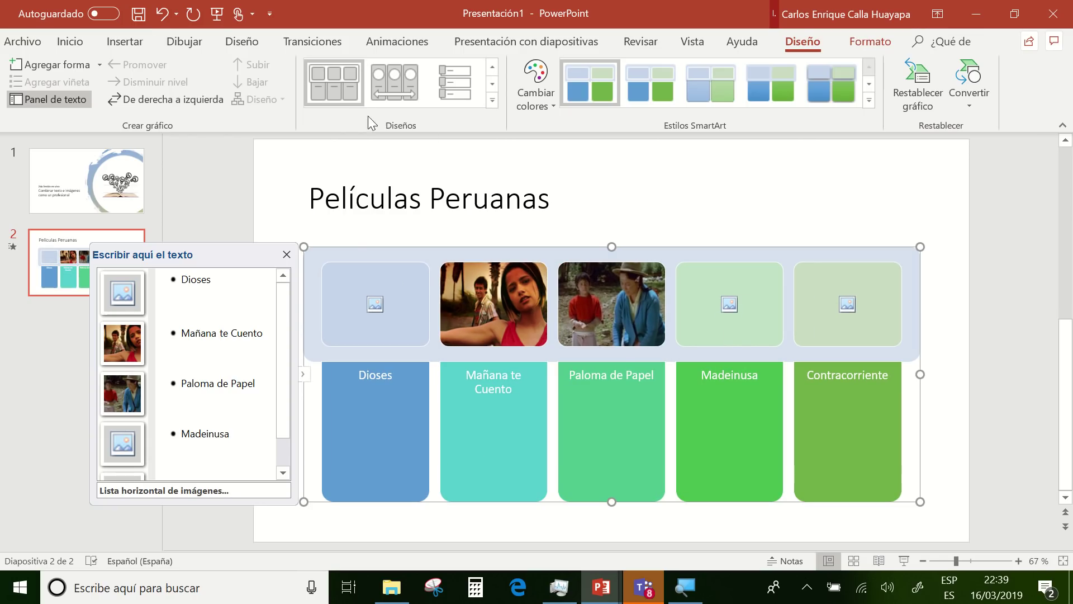
pyautogui.click(286, 255)
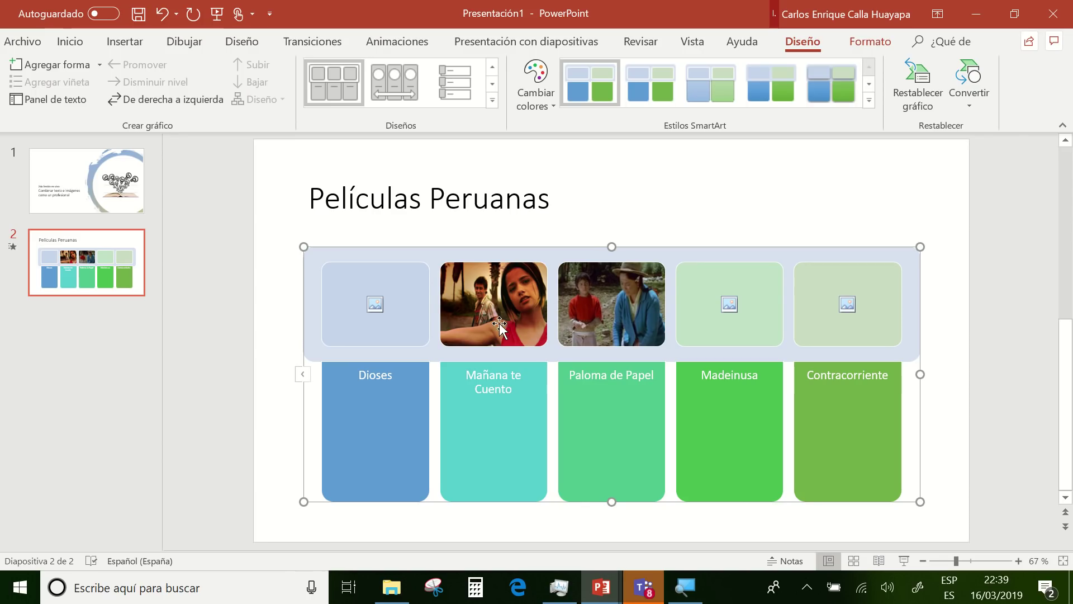
# Return the film diagram to the Imágenes en columna layout.
pyautogui.click(622, 376)
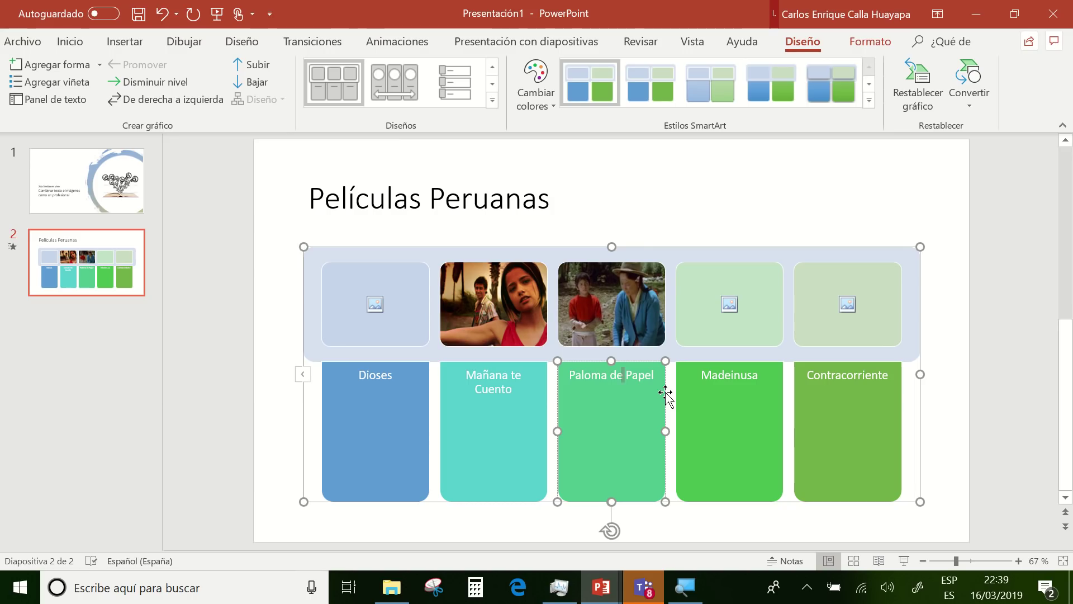
pyautogui.click(458, 98)
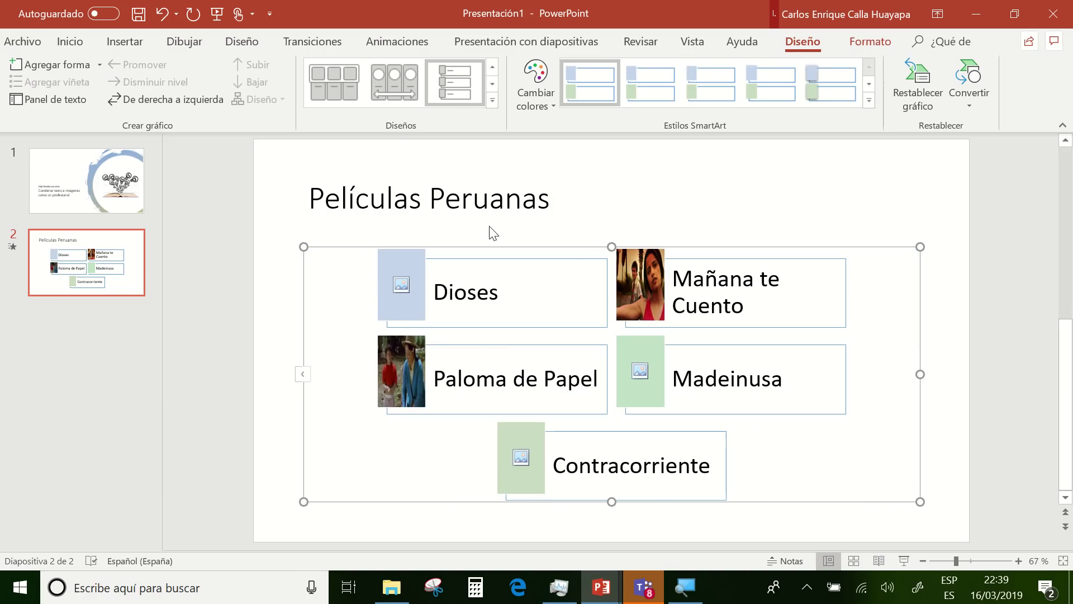
pyautogui.click(478, 299)
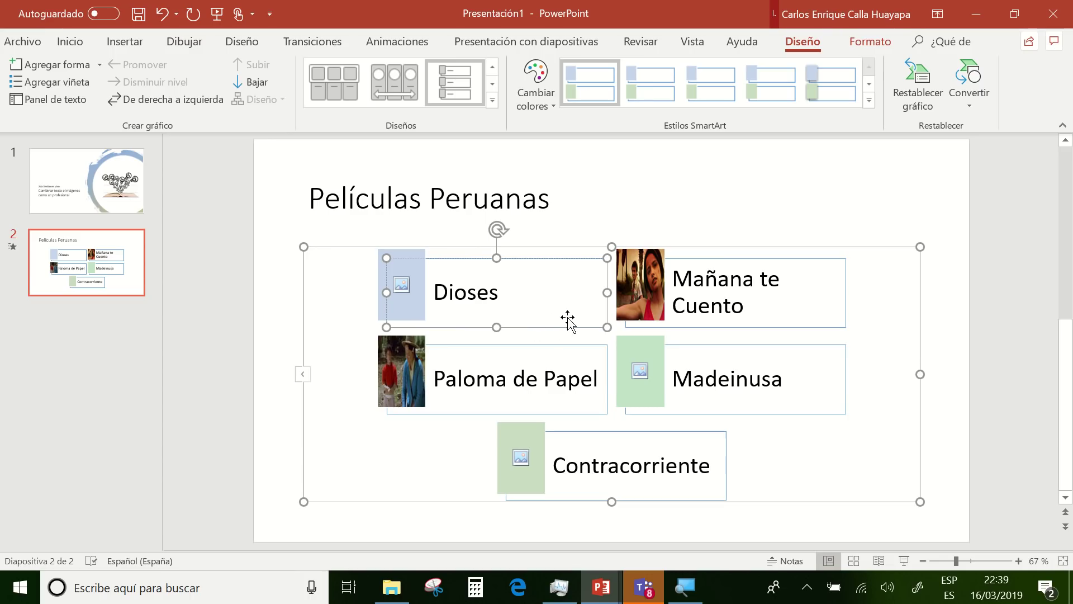
pyautogui.click(493, 101)
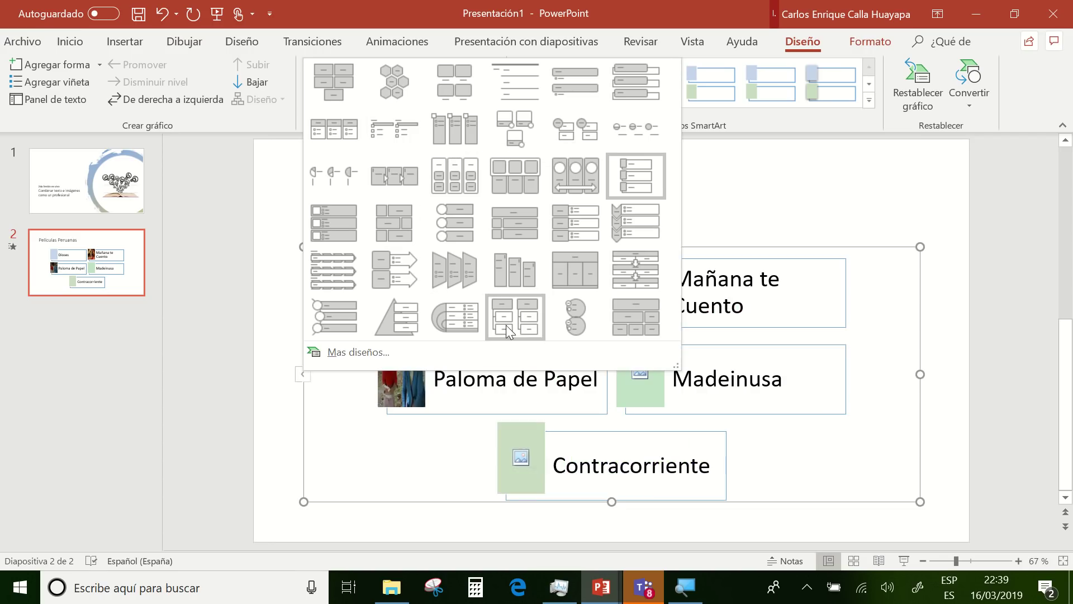
# Apply the Lista con círculos a la izquierda layout from the Listas category.
pyautogui.click(341, 351)
pyautogui.click(321, 183)
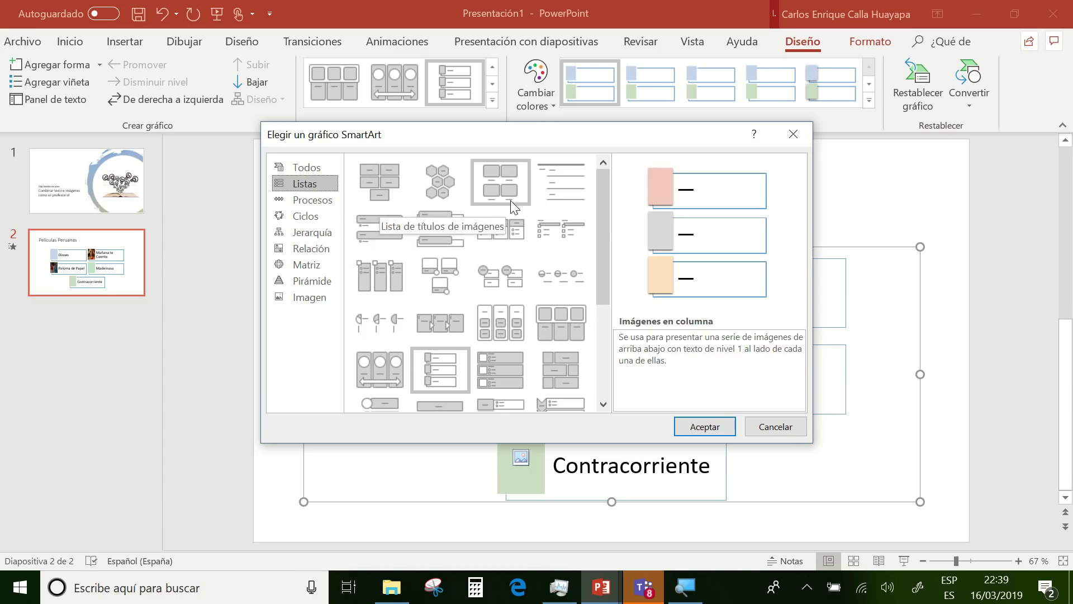
pyautogui.scroll(-3, 511, 200)
pyautogui.click(372, 294)
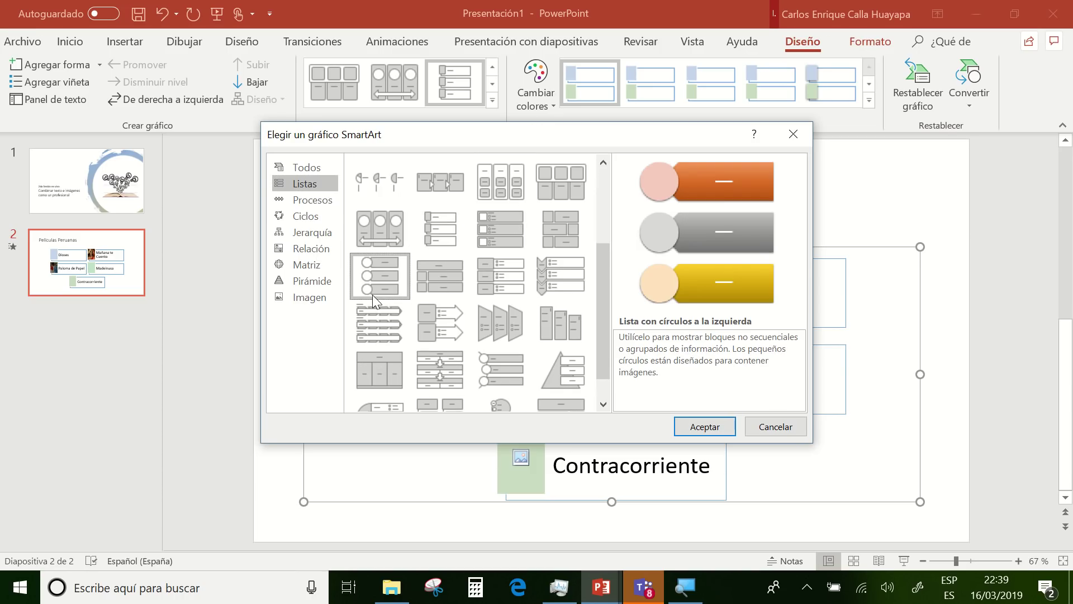
pyautogui.click(709, 428)
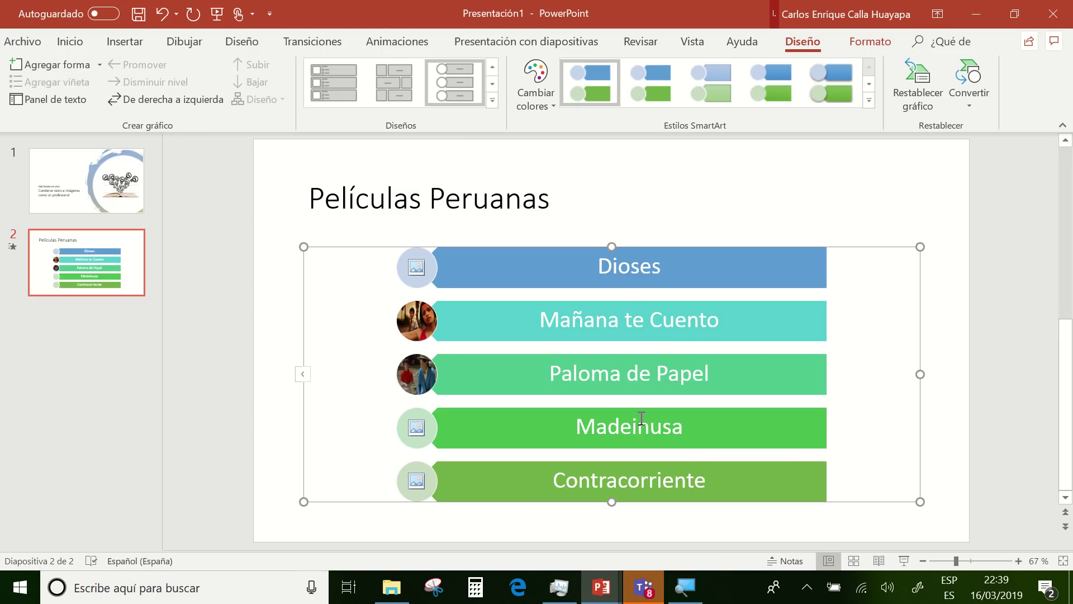
# Select the Dioses, Mañana te Cuento, Paloma de Papel and Madeinusa bars in turn.
pyautogui.click(645, 271)
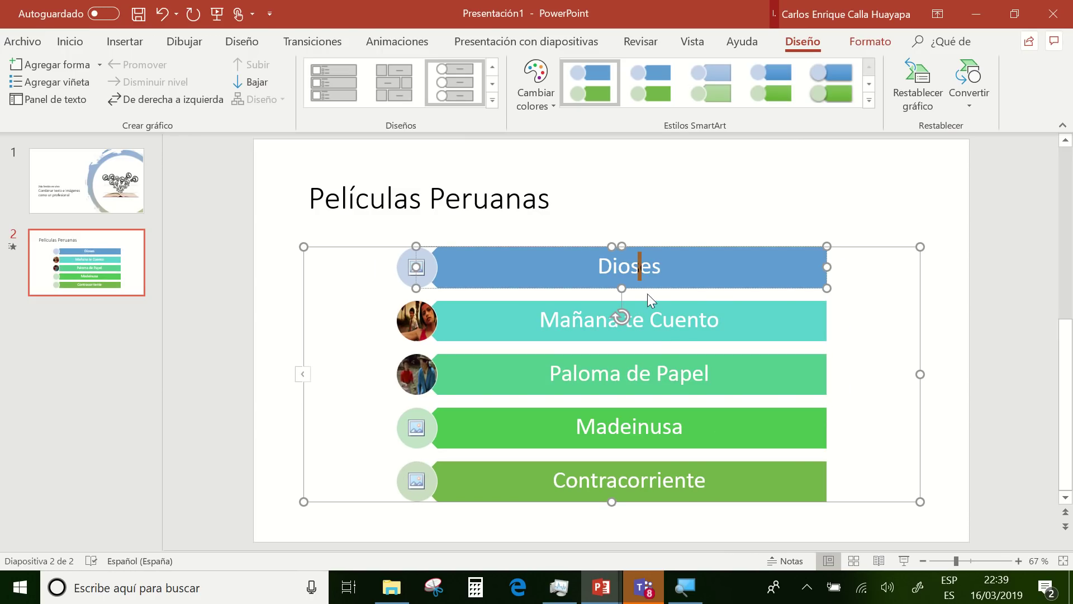
pyautogui.click(670, 322)
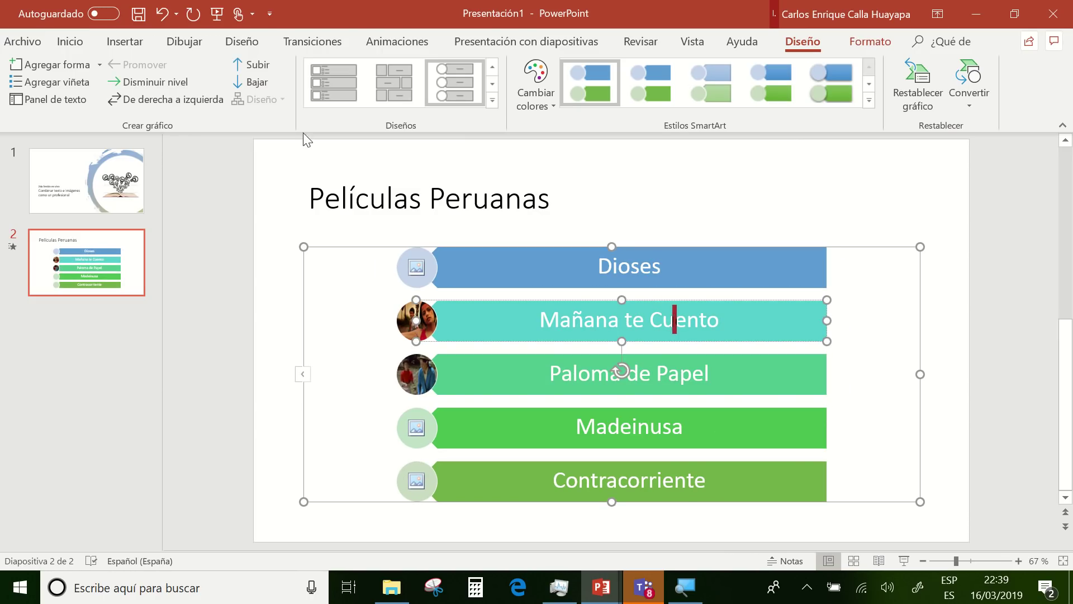
pyautogui.click(70, 41)
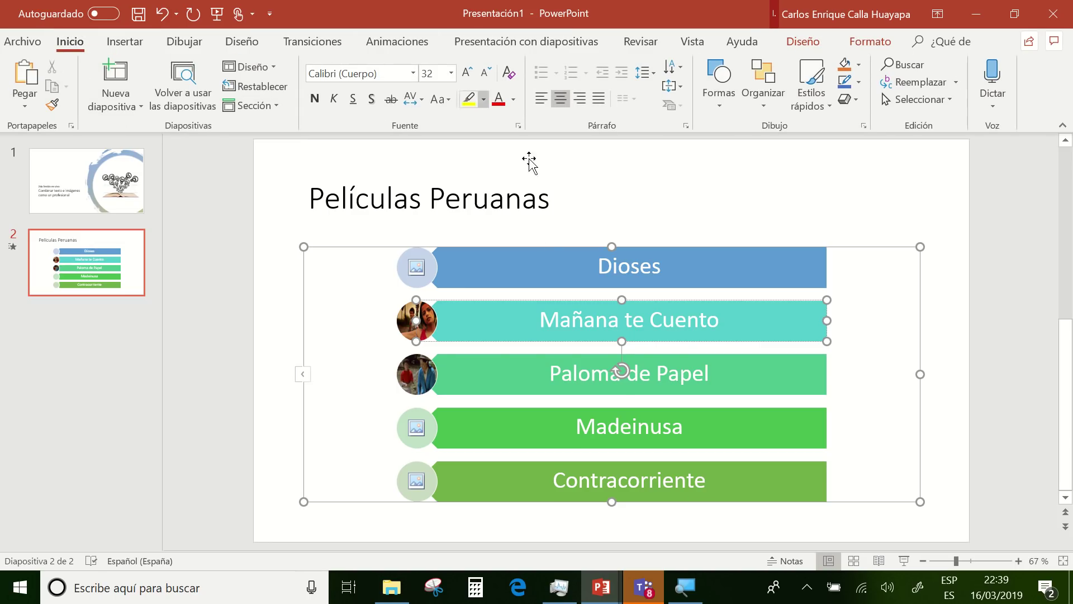
pyautogui.click(658, 373)
pyautogui.click(673, 428)
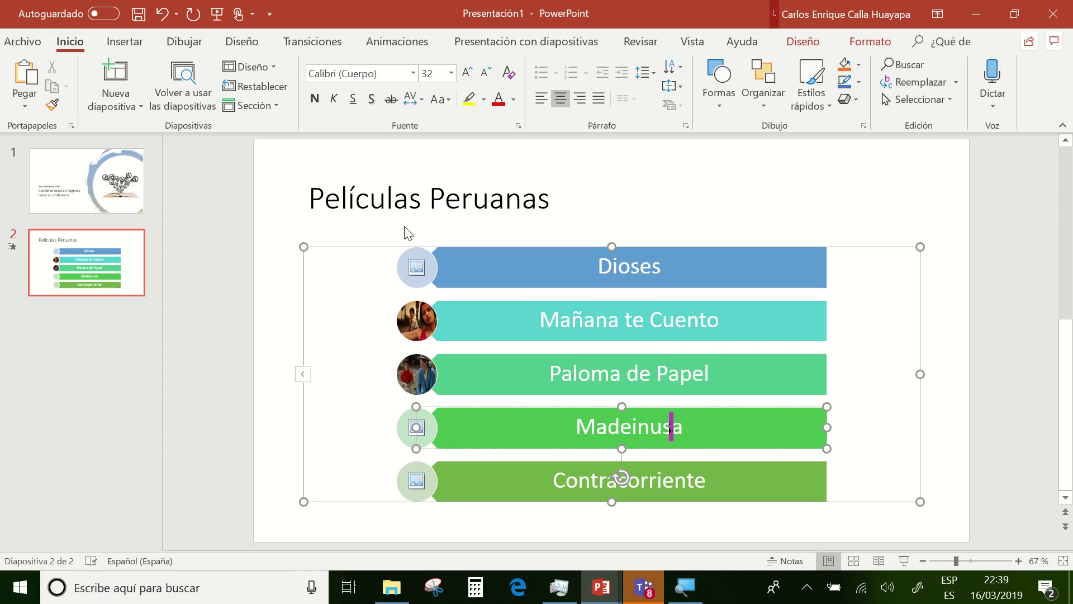
pyautogui.click(906, 560)
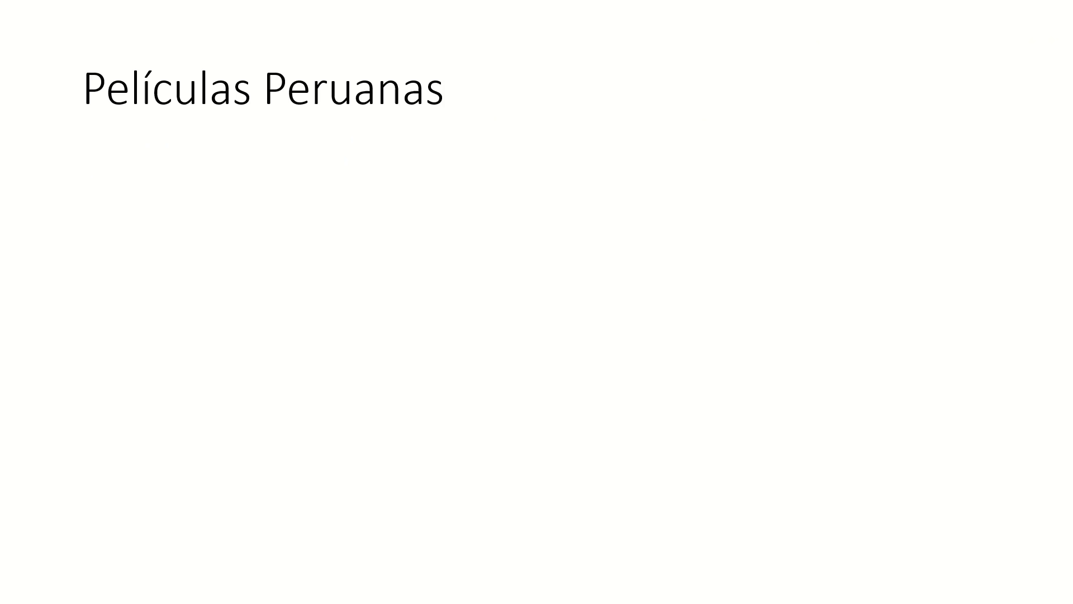
pyautogui.click(896, 476)
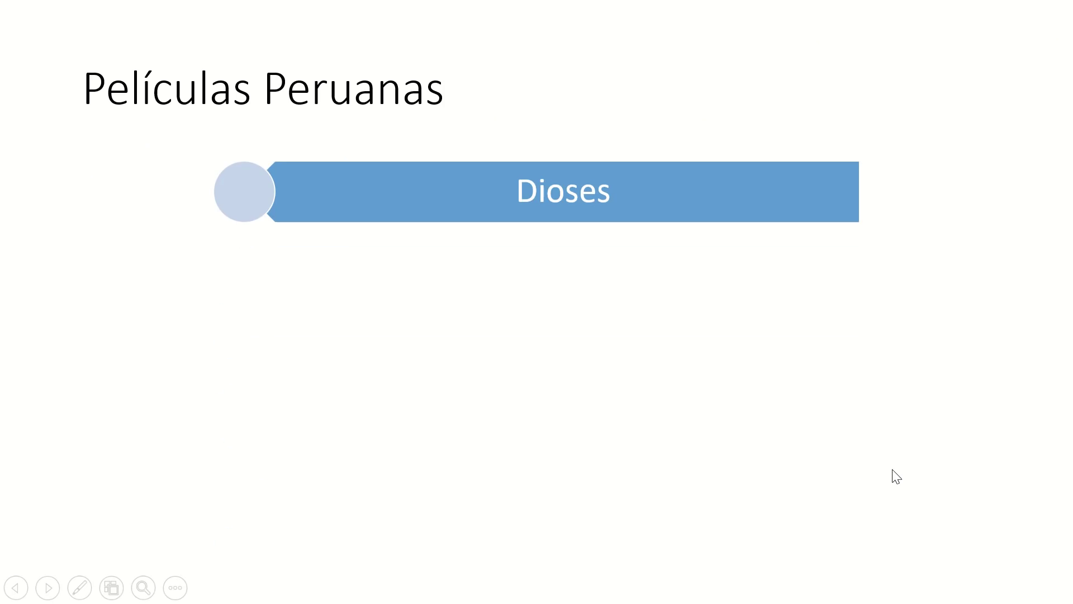
pyautogui.click(896, 476)
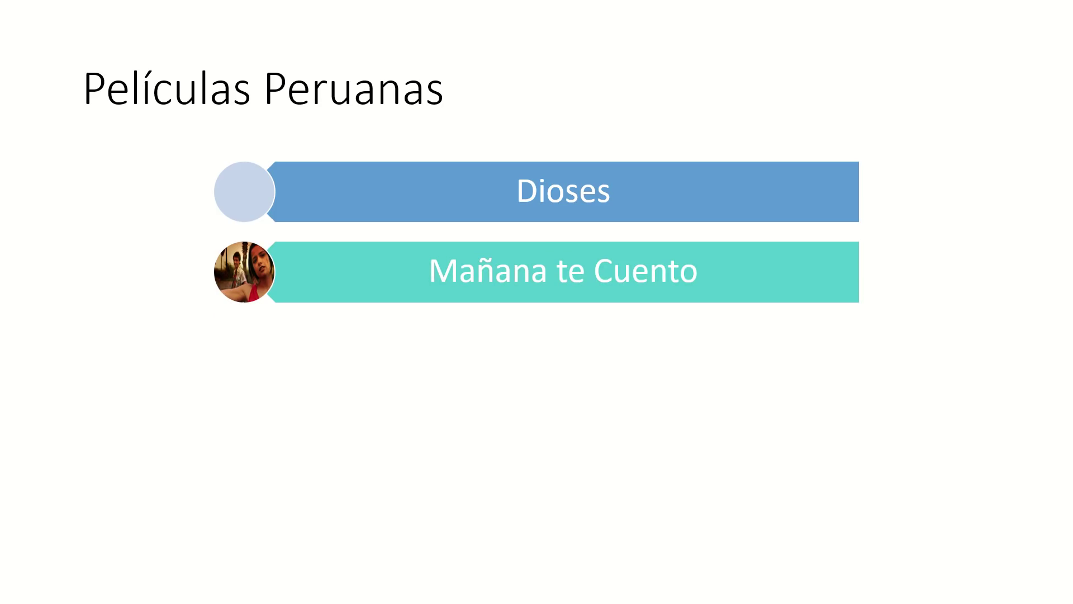
pyautogui.press('Right')
pyautogui.press('Right')
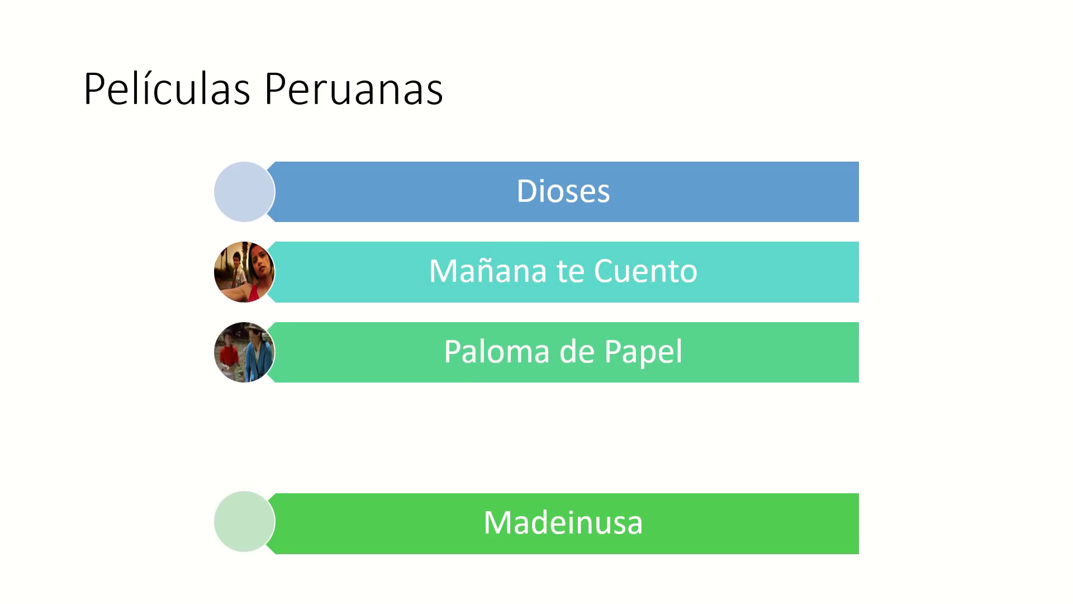
pyautogui.press('Right')
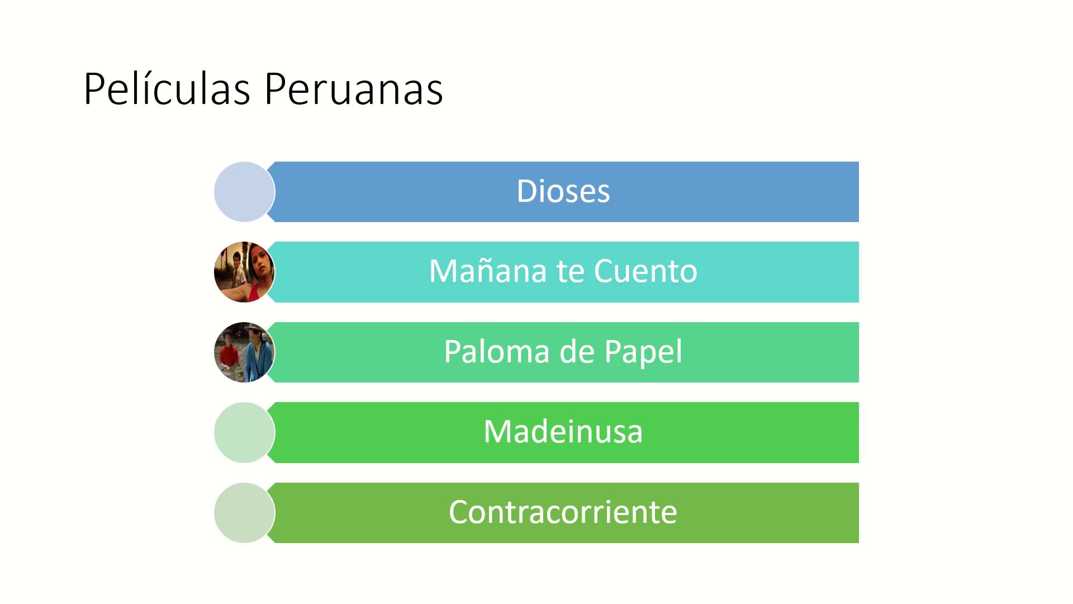
pyautogui.press('Escape')
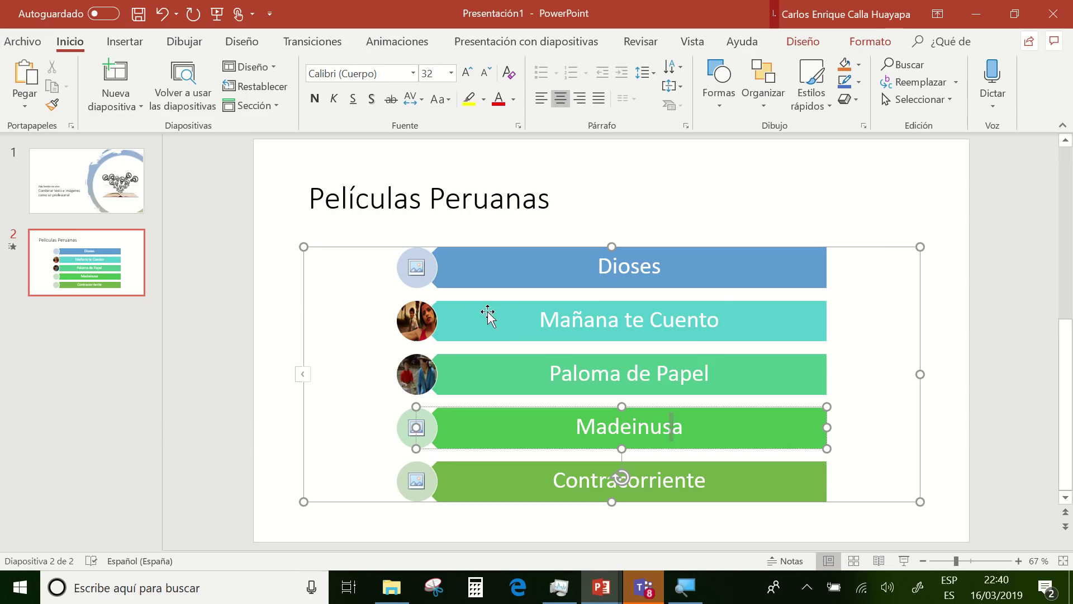
# Insert a blank slide 3 after slide 2, then switch to Microsoft Edge.
pyautogui.click(145, 320)
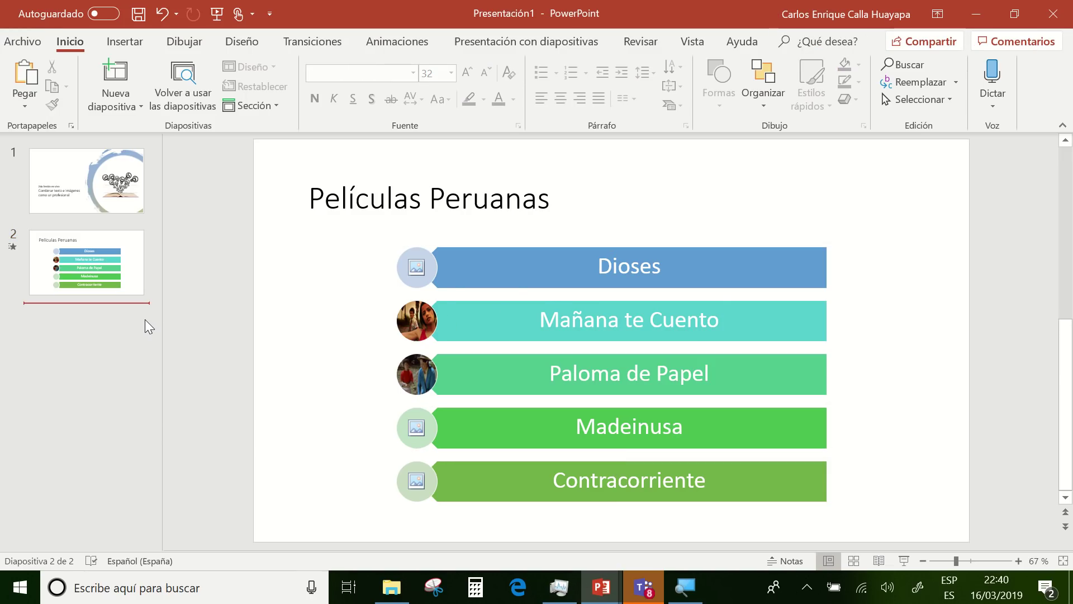
pyautogui.press('Return')
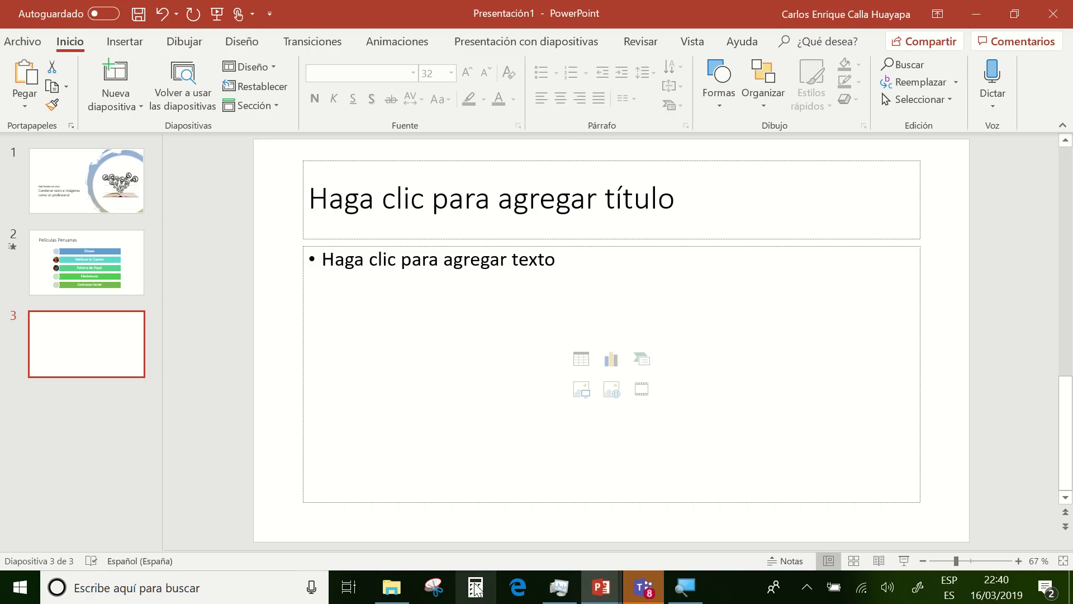
pyautogui.click(524, 582)
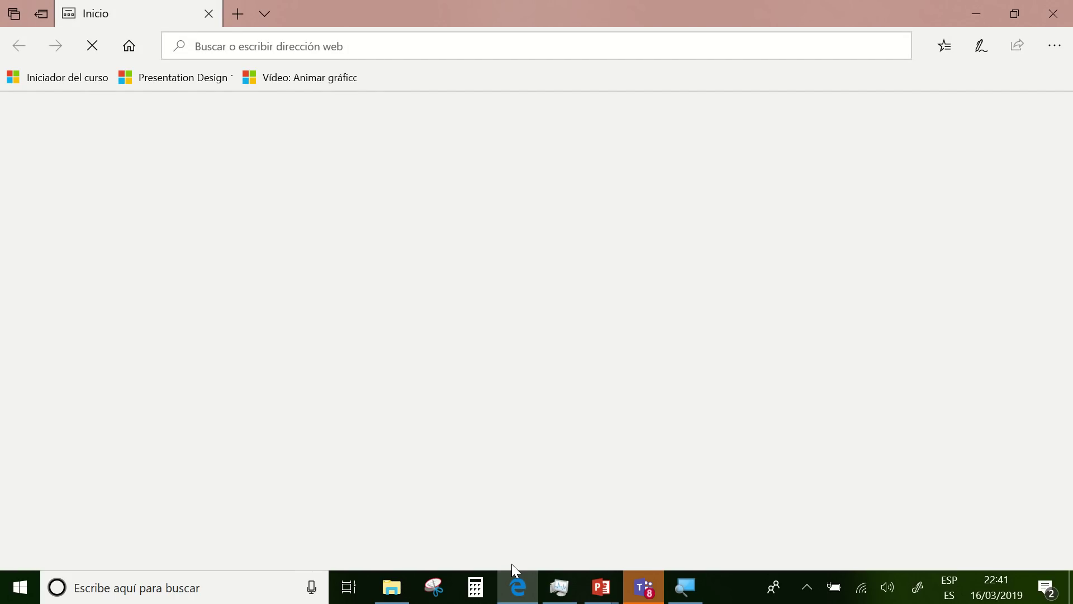
# Search Google Images for 'regla de los tercios' and preview the beach thirds-grid photo.
pyautogui.write('regla')
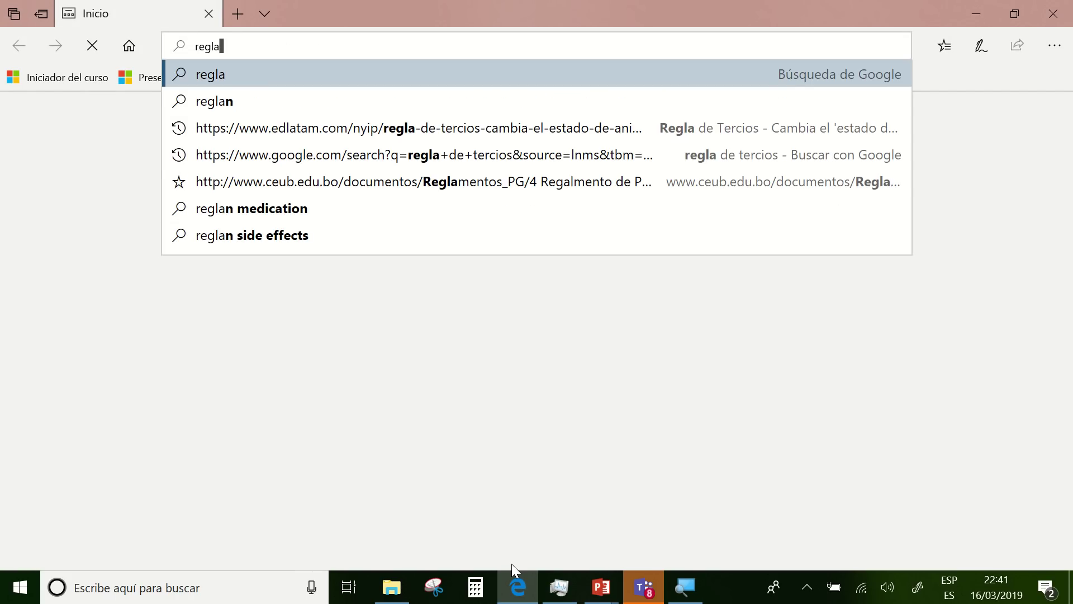
pyautogui.write(' de los ter')
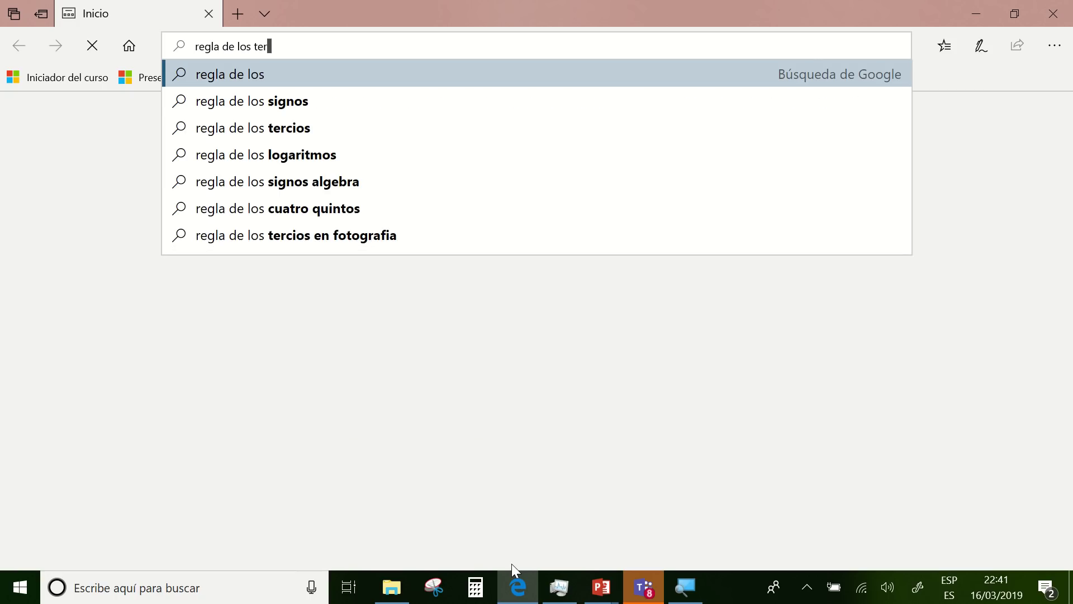
pyautogui.write('cios')
pyautogui.press('Return')
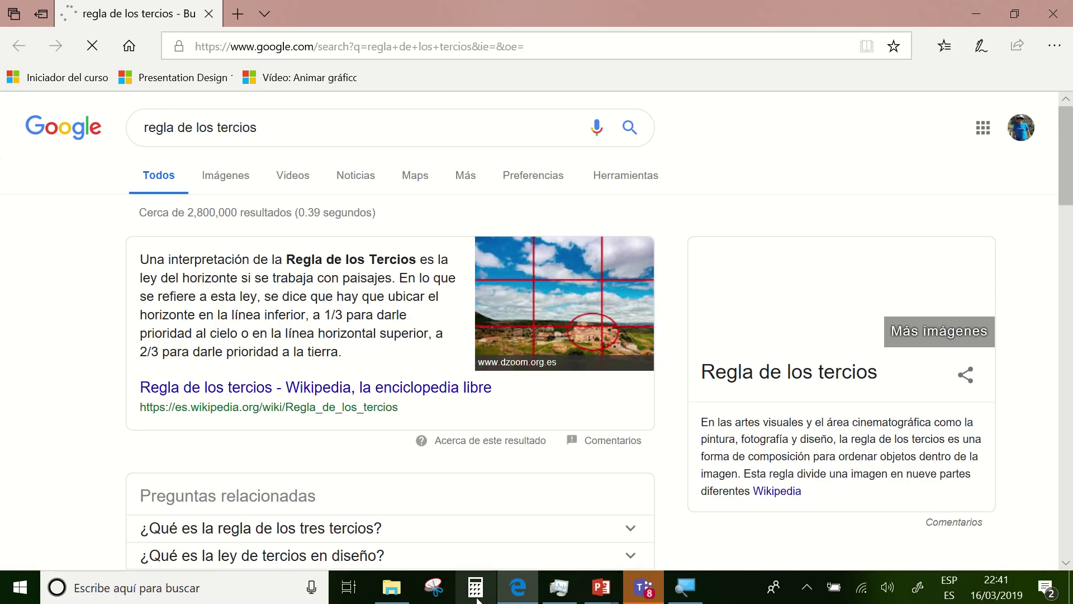
pyautogui.click(225, 182)
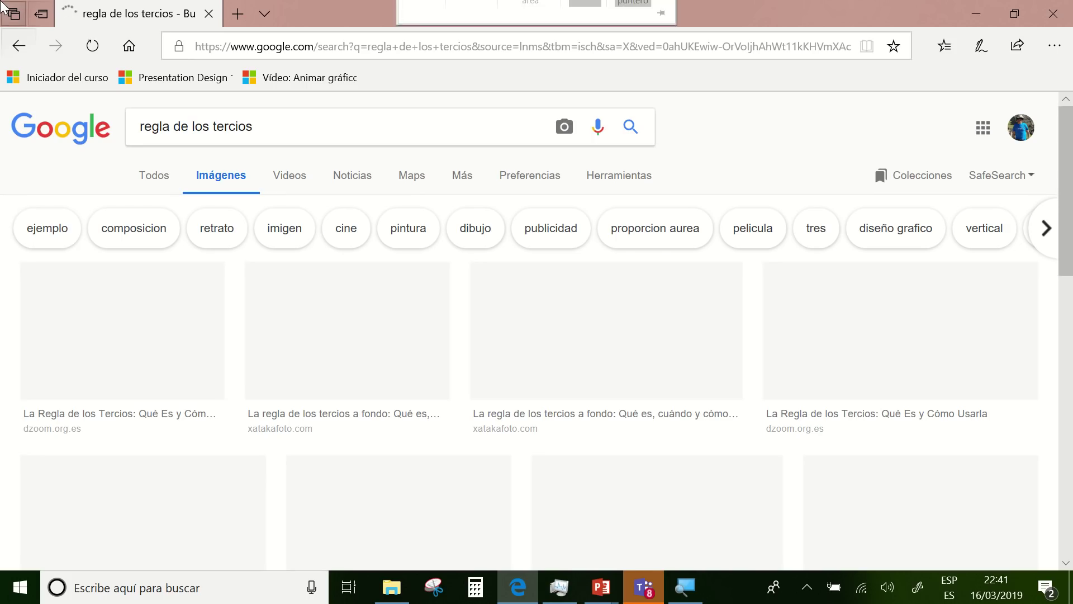
pyautogui.scroll(-2, 695, 268)
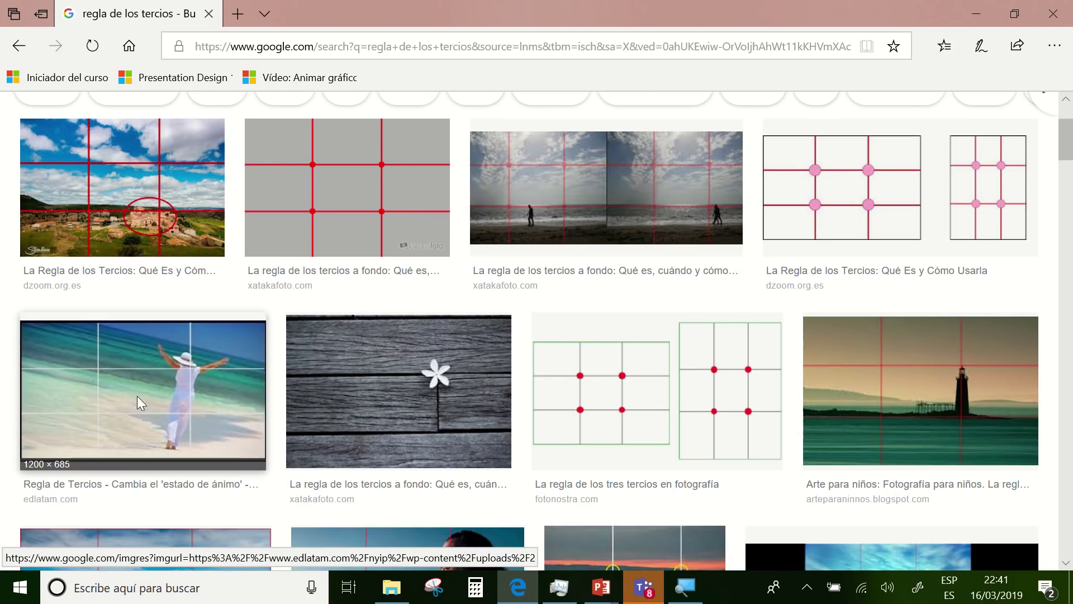
pyautogui.click(138, 404)
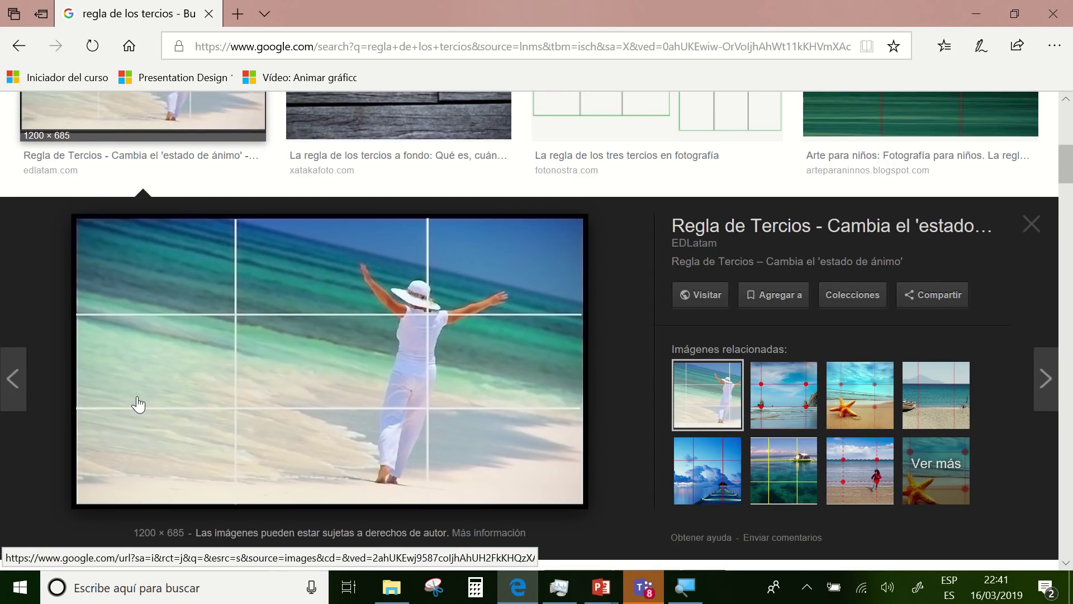
# Turn on Web Note, circle both vertical grid lines and number the thirds 1, 2, 3.
pyautogui.hotkey('ctrl', 'shift', 'm')
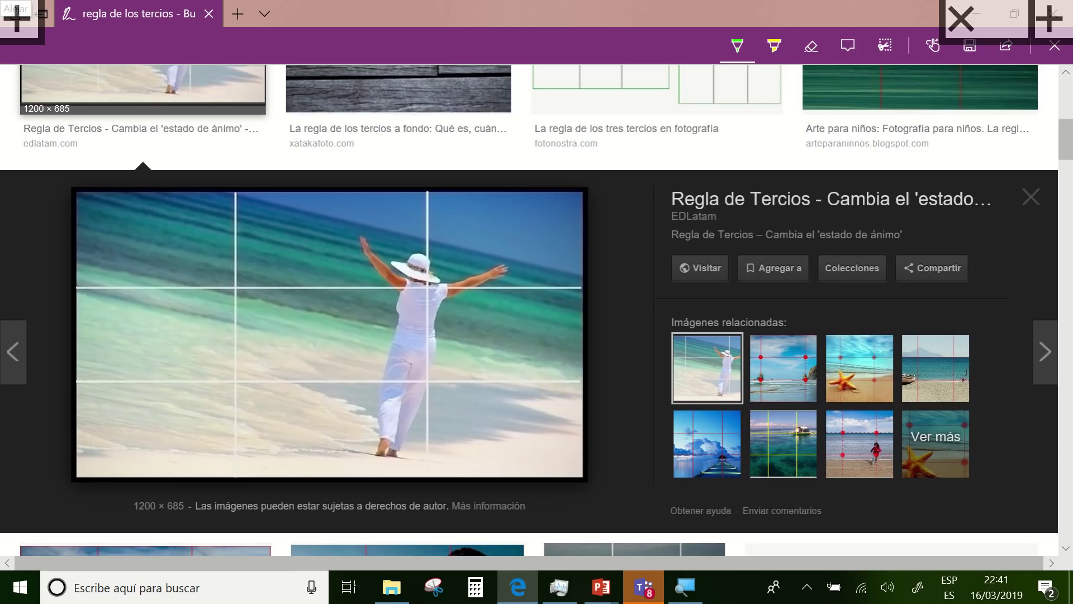
pyautogui.moveTo(409, 215)
pyautogui.mouseDown()
pyautogui.moveTo(407, 325)
pyautogui.moveTo(436, 492)
pyautogui.moveTo(469, 230)
pyautogui.moveTo(403, 206)
pyautogui.mouseUp()
pyautogui.moveTo(202, 228)
pyautogui.mouseDown()
pyautogui.moveTo(202, 273)
pyautogui.moveTo(231, 403)
pyautogui.moveTo(246, 178)
pyautogui.moveTo(204, 226)
pyautogui.mouseUp()
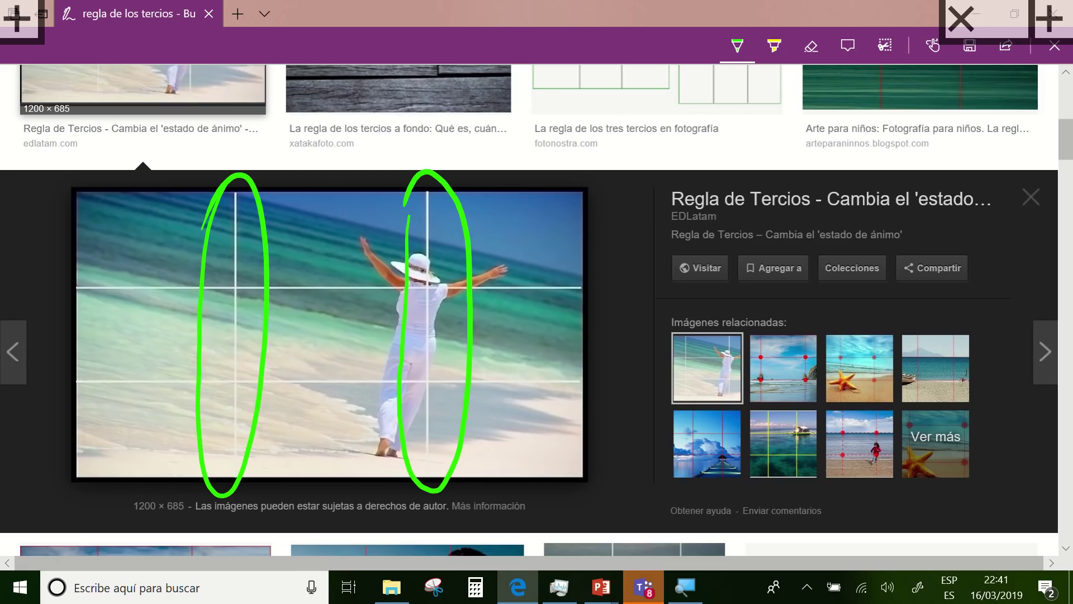
pyautogui.moveTo(145, 262)
pyautogui.mouseDown()
pyautogui.moveTo(135, 354)
pyautogui.moveTo(174, 408)
pyautogui.mouseUp()
pyautogui.moveTo(310, 306)
pyautogui.mouseDown()
pyautogui.moveTo(343, 307)
pyautogui.moveTo(355, 387)
pyautogui.mouseUp()
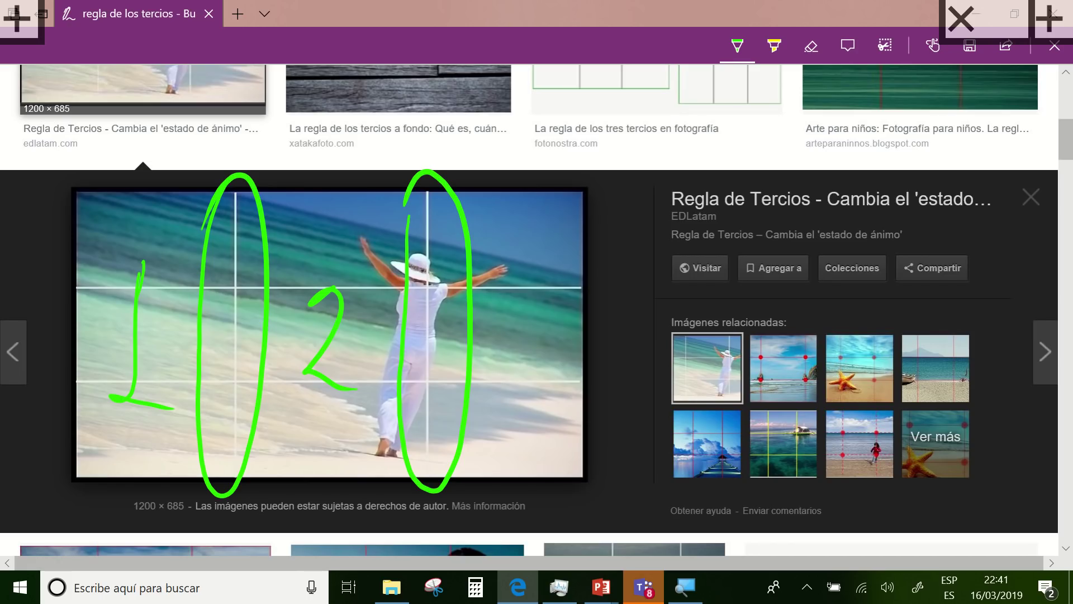
pyautogui.moveTo(506, 284); pyautogui.dragTo(521, 379)
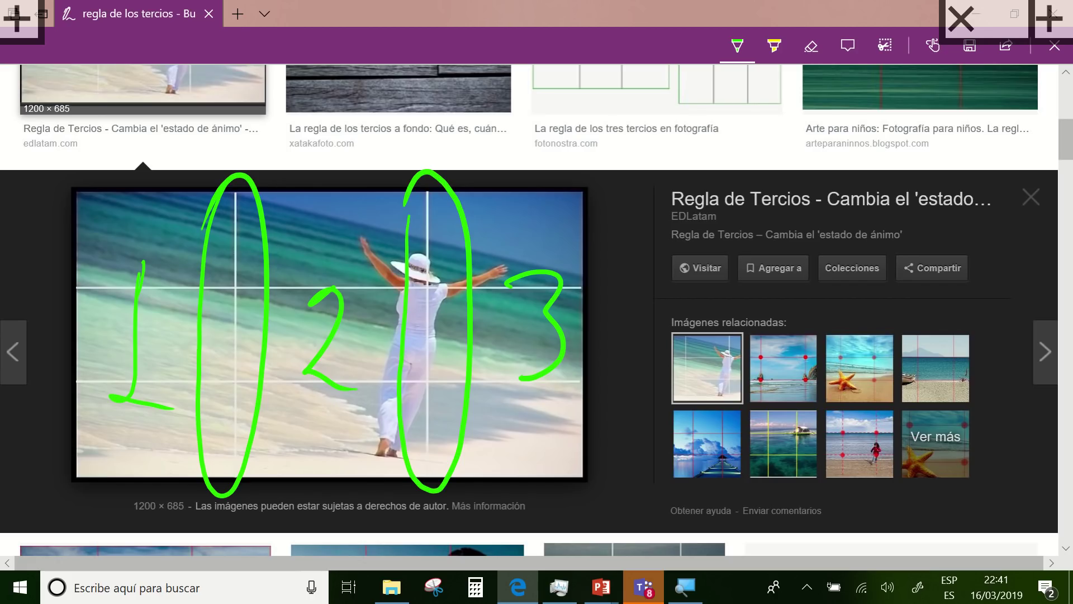
# Scribble green ink over the left, middle and right thirds of the photo.
pyautogui.moveTo(80, 245)
pyautogui.mouseDown()
pyautogui.moveTo(95, 218)
pyautogui.moveTo(162, 185)
pyautogui.mouseUp()
pyautogui.moveTo(98, 302); pyautogui.dragTo(221, 223)
pyautogui.moveTo(129, 397); pyautogui.dragTo(146, 467)
pyautogui.moveTo(268, 274)
pyautogui.mouseDown()
pyautogui.moveTo(342, 177)
pyautogui.moveTo(403, 207)
pyautogui.moveTo(297, 424)
pyautogui.moveTo(310, 475)
pyautogui.mouseUp()
pyautogui.moveTo(423, 360); pyautogui.dragTo(559, 187)
pyautogui.moveTo(574, 235)
pyautogui.mouseDown()
pyautogui.moveTo(492, 386)
pyautogui.moveTo(553, 456)
pyautogui.mouseUp()
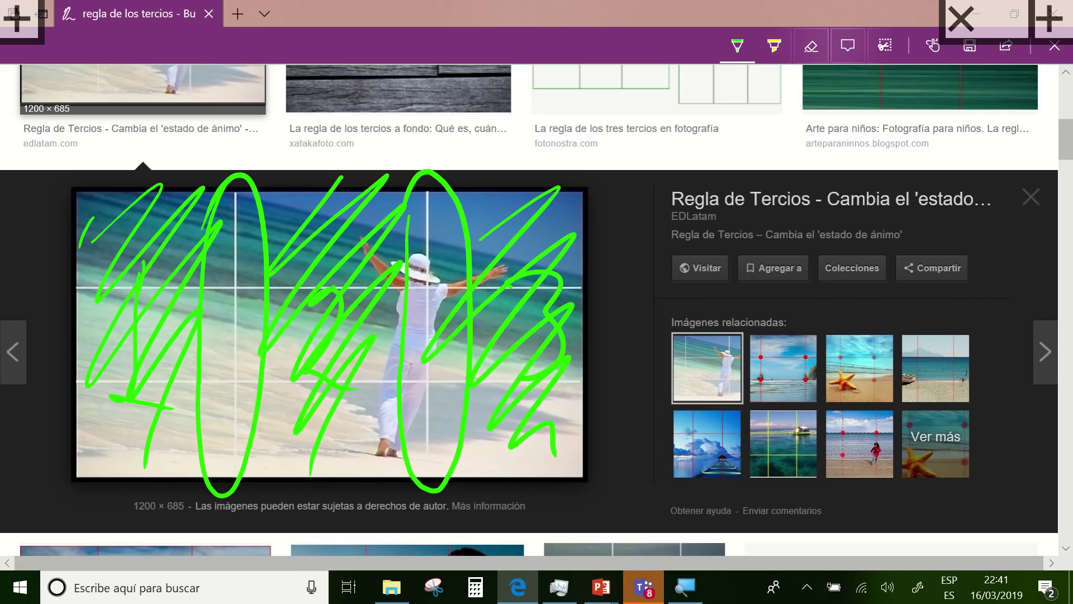
pyautogui.moveTo(576, 272); pyautogui.dragTo(442, 330)
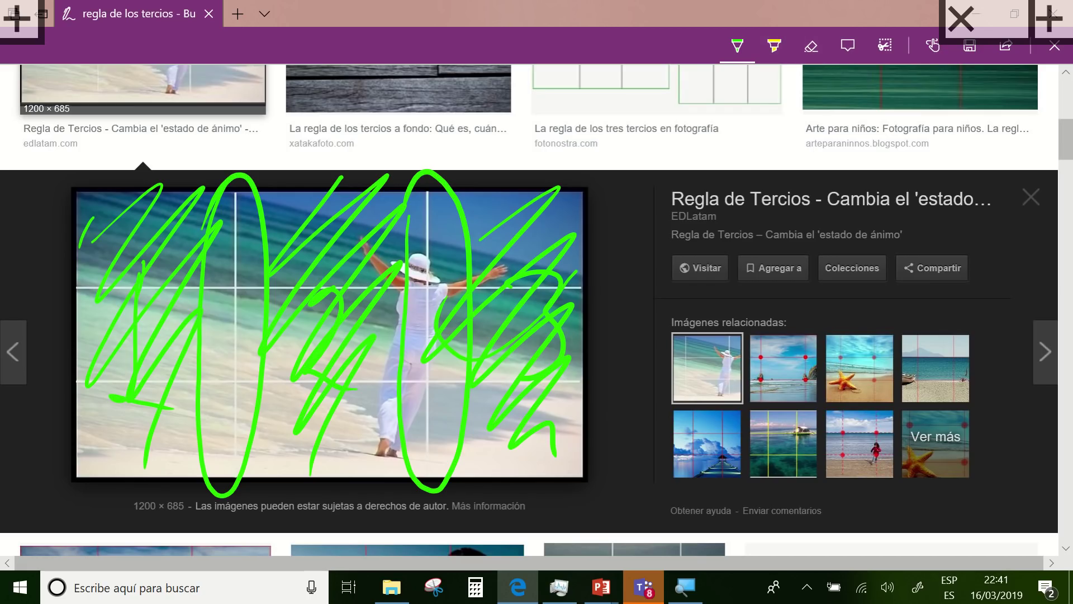
# Erase all the green ink from the photo and reselect the pen.
pyautogui.click(811, 45)
pyautogui.moveTo(447, 224); pyautogui.dragTo(235, 291)
pyautogui.moveTo(235, 335); pyautogui.dragTo(136, 396)
pyautogui.moveTo(436, 313); pyautogui.dragTo(536, 369)
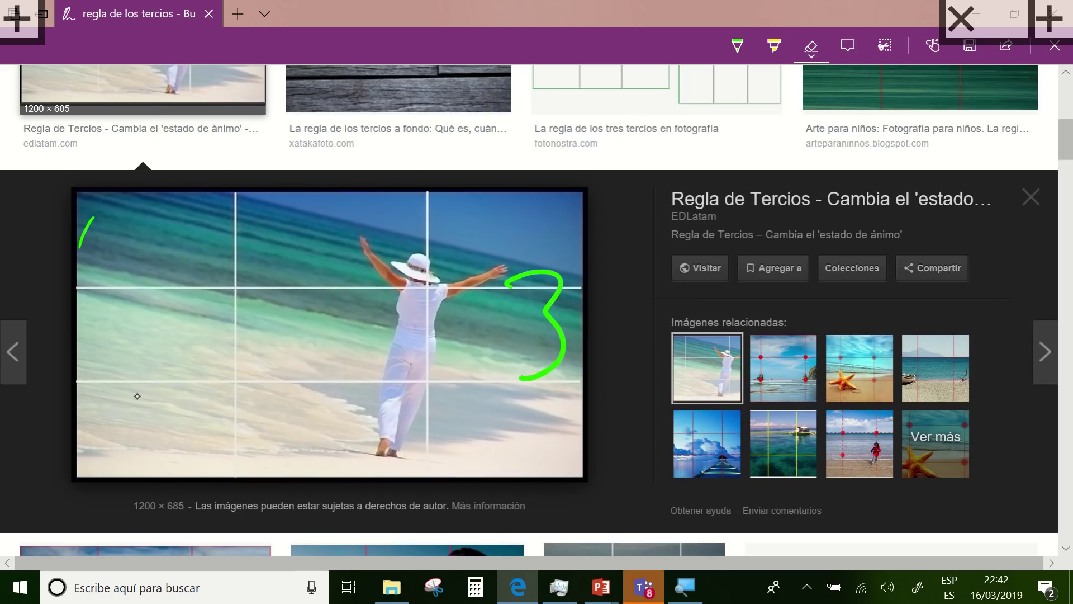
pyautogui.click(559, 330)
pyautogui.click(87, 232)
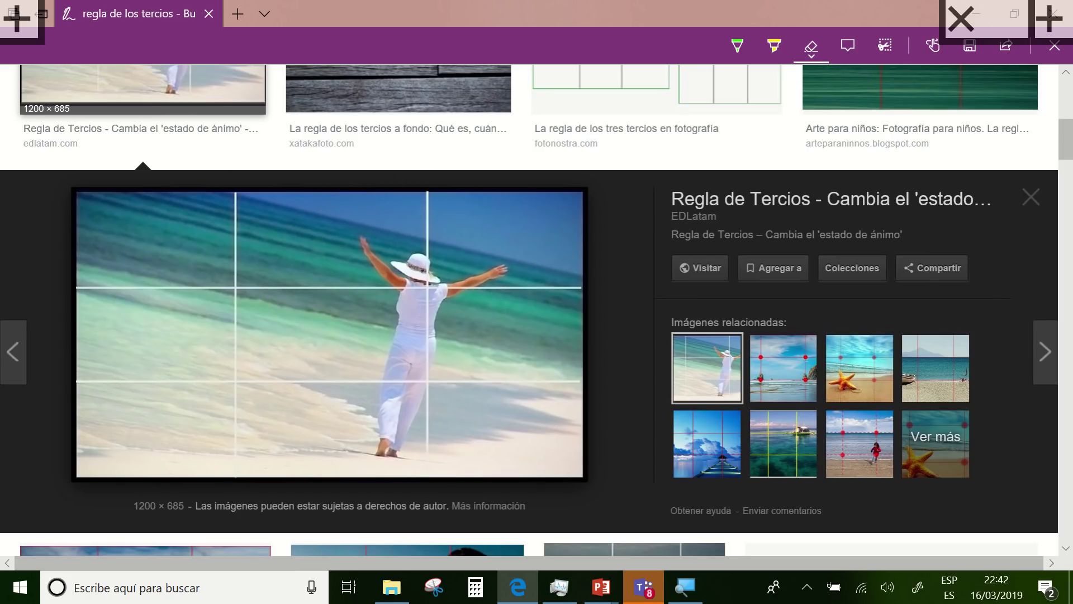
pyautogui.click(737, 45)
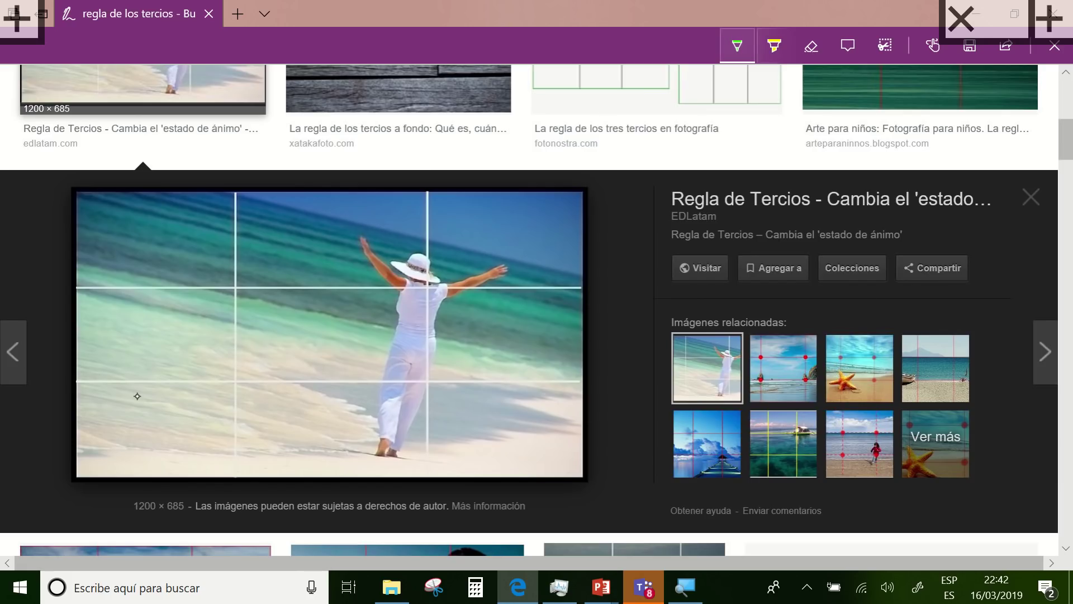
pyautogui.click(737, 45)
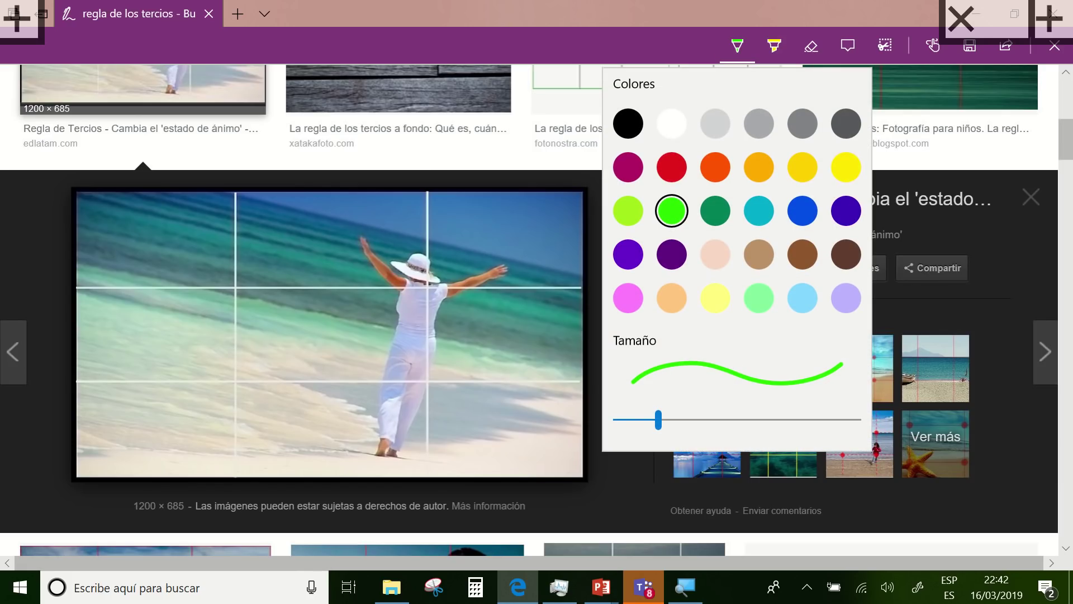
# In red ink, mark the horizontal third lines and bands, then clear that ink.
pyautogui.click(672, 167)
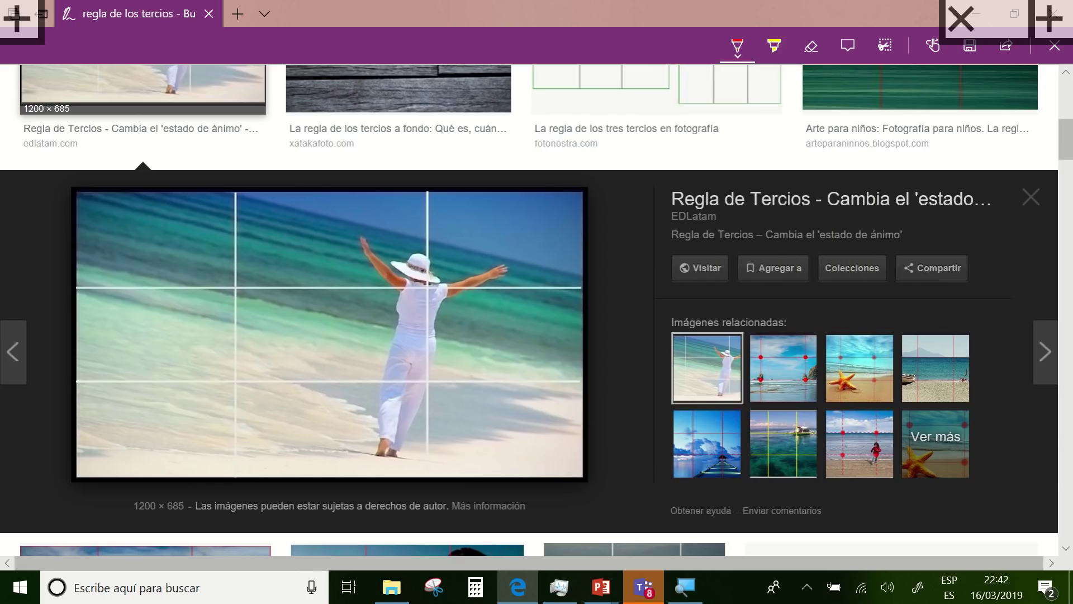
pyautogui.moveTo(87, 277)
pyautogui.mouseDown()
pyautogui.moveTo(84, 297)
pyautogui.moveTo(335, 313)
pyautogui.moveTo(568, 289)
pyautogui.moveTo(162, 243)
pyautogui.moveTo(78, 285)
pyautogui.mouseUp()
pyautogui.moveTo(75, 373)
pyautogui.mouseDown()
pyautogui.moveTo(60, 376)
pyautogui.moveTo(247, 362)
pyautogui.moveTo(531, 371)
pyautogui.moveTo(571, 403)
pyautogui.moveTo(83, 393)
pyautogui.moveTo(88, 360)
pyautogui.mouseUp()
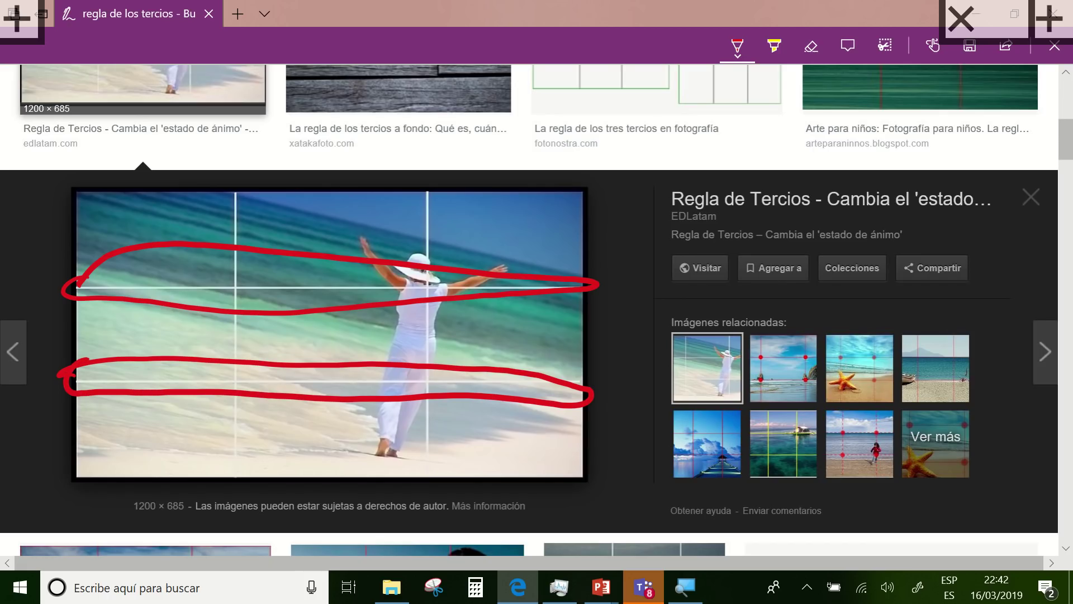
pyautogui.moveTo(317, 221)
pyautogui.mouseDown()
pyautogui.moveTo(351, 194)
pyautogui.moveTo(369, 237)
pyautogui.mouseUp()
pyautogui.moveTo(155, 320)
pyautogui.mouseDown()
pyautogui.moveTo(234, 330)
pyautogui.moveTo(357, 313)
pyautogui.moveTo(573, 336)
pyautogui.mouseUp()
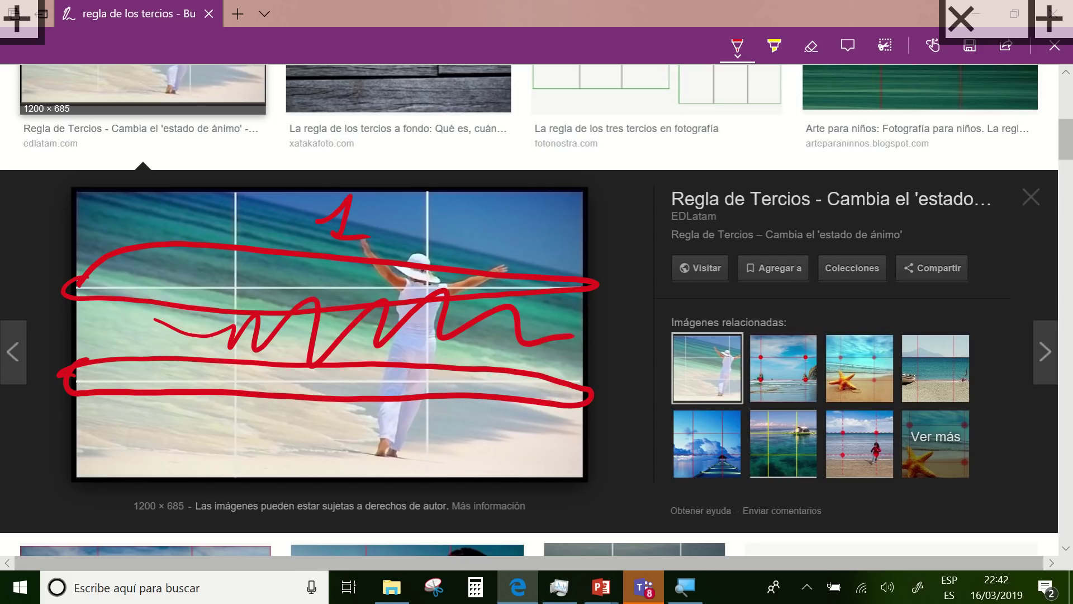
pyautogui.moveTo(130, 435)
pyautogui.mouseDown()
pyautogui.moveTo(269, 414)
pyautogui.moveTo(429, 425)
pyautogui.moveTo(573, 464)
pyautogui.mouseUp()
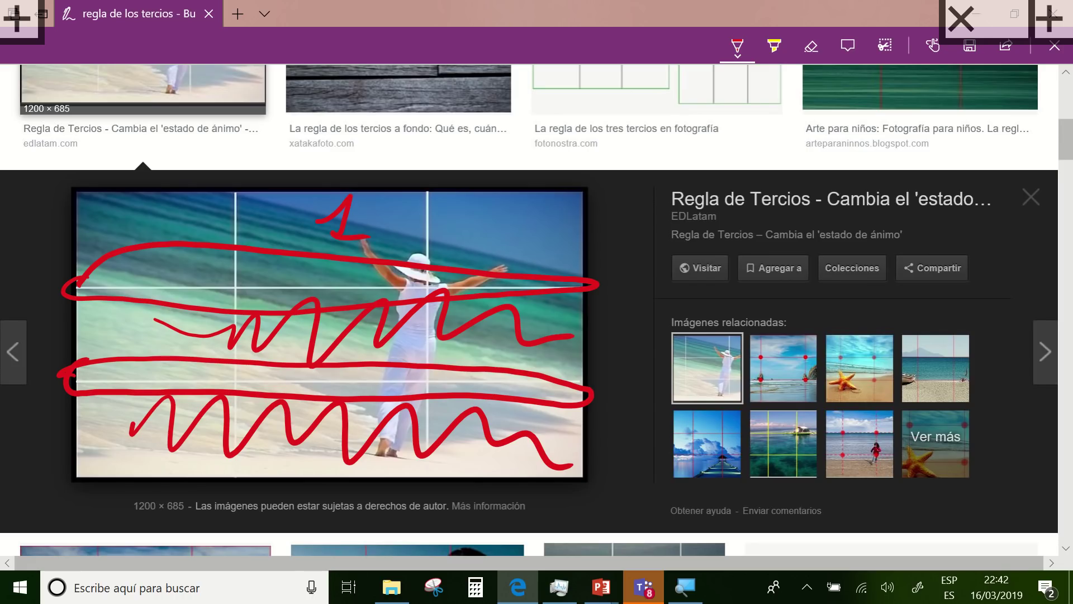
pyautogui.click(137, 396)
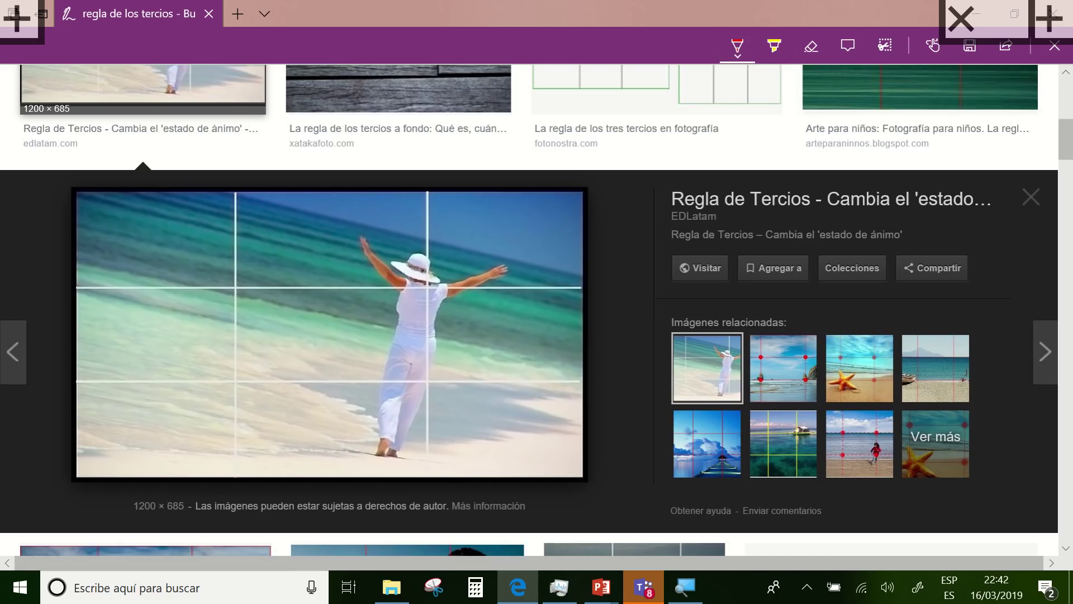
# Circle the four grid intersections and the woman, then exit Web Note without saving.
pyautogui.moveTo(230, 288); pyautogui.dragTo(237, 283)
pyautogui.moveTo(241, 363); pyautogui.dragTo(244, 367)
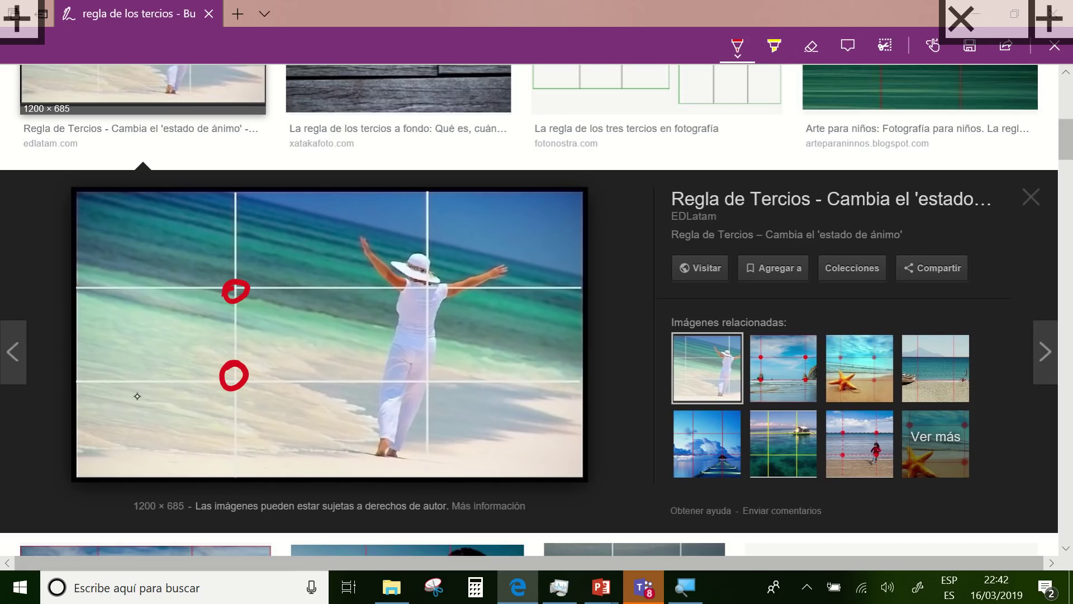
pyautogui.moveTo(418, 275)
pyautogui.mouseDown()
pyautogui.moveTo(439, 300)
pyautogui.moveTo(421, 276)
pyautogui.mouseUp()
pyautogui.moveTo(444, 378); pyautogui.dragTo(431, 384)
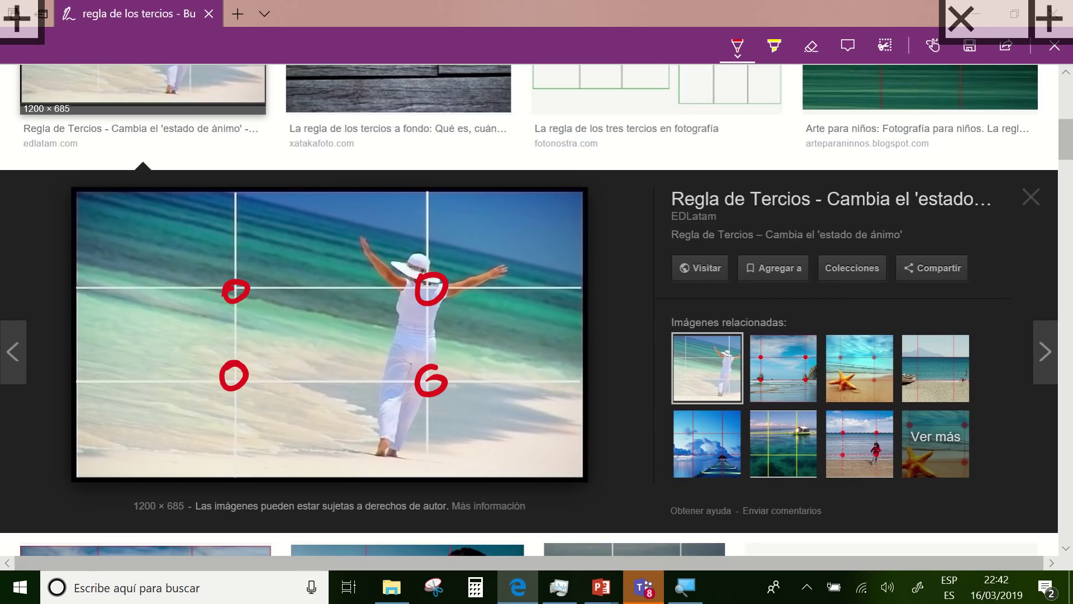
pyautogui.moveTo(454, 241); pyautogui.dragTo(453, 240)
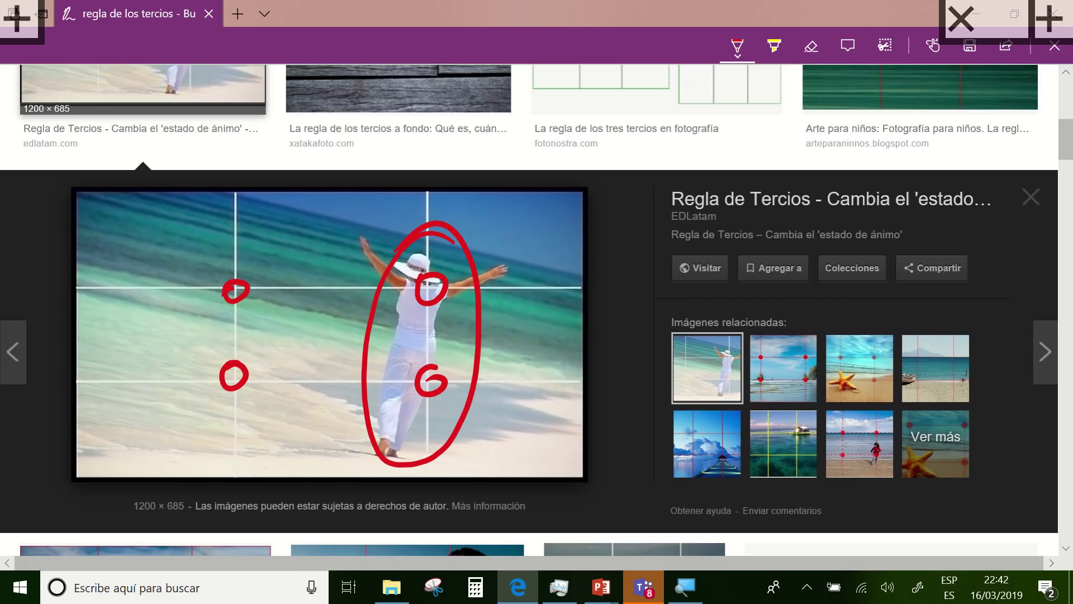
pyautogui.click(1054, 46)
pyautogui.click(537, 313)
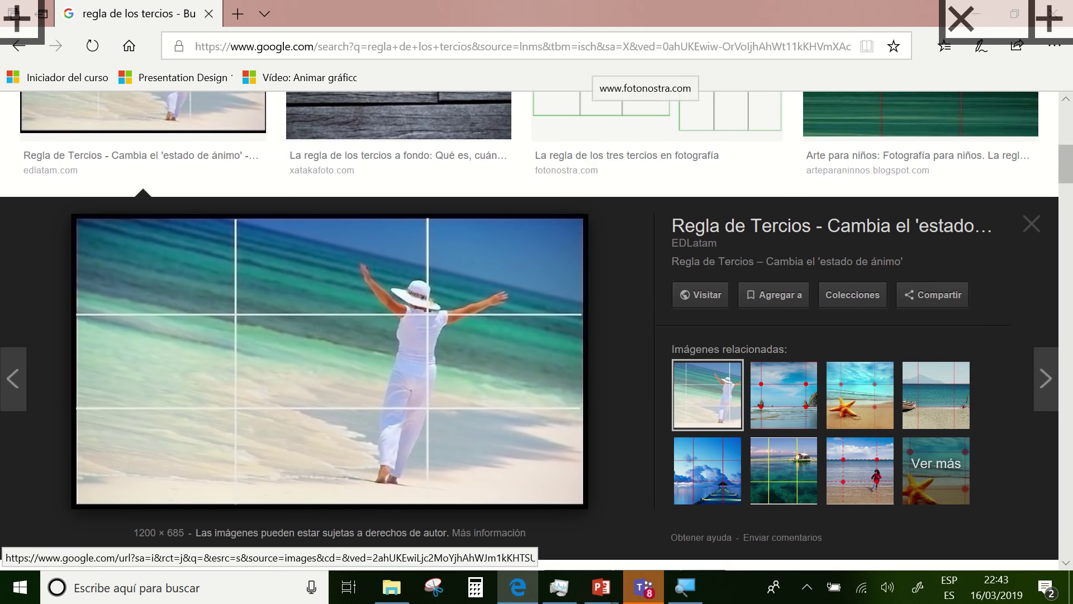
# Start Web Note lower in the results and circle the silhouette, lighthouse, boat and woman in red.
pyautogui.scroll(-5, 531, 330)
pyautogui.scroll(-3, 531, 330)
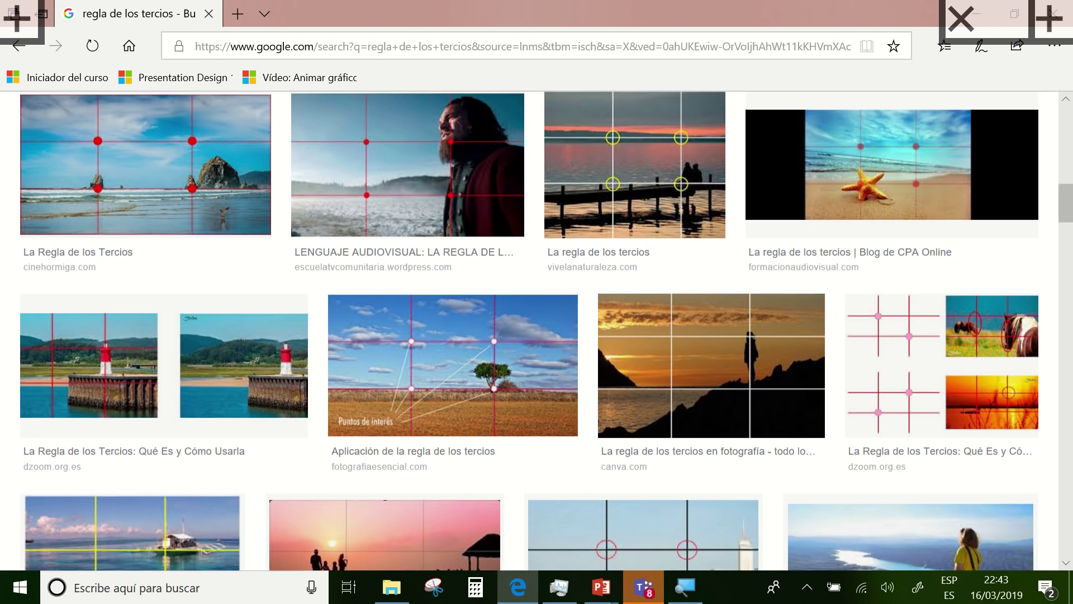
pyautogui.scroll(-2, 531, 330)
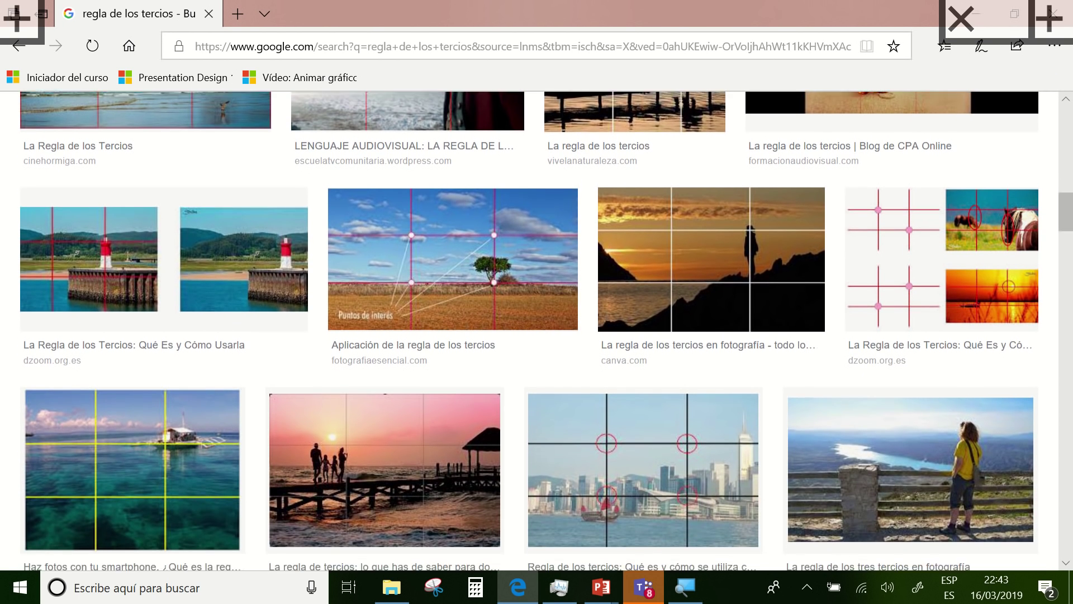
pyautogui.scroll(-1, 531, 330)
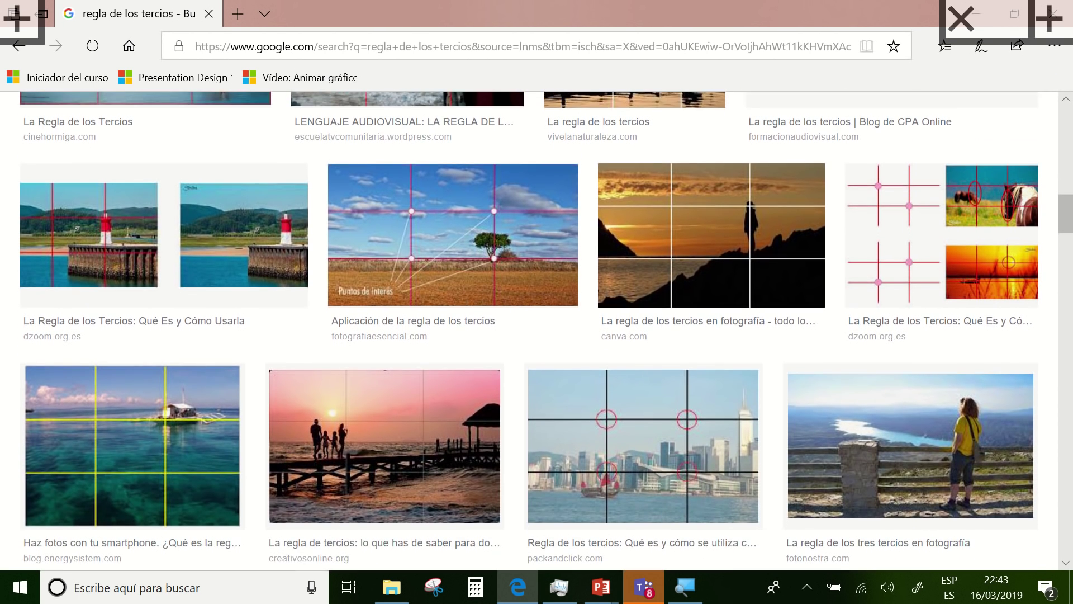
pyautogui.hotkey('ctrl', 'shift', 'm')
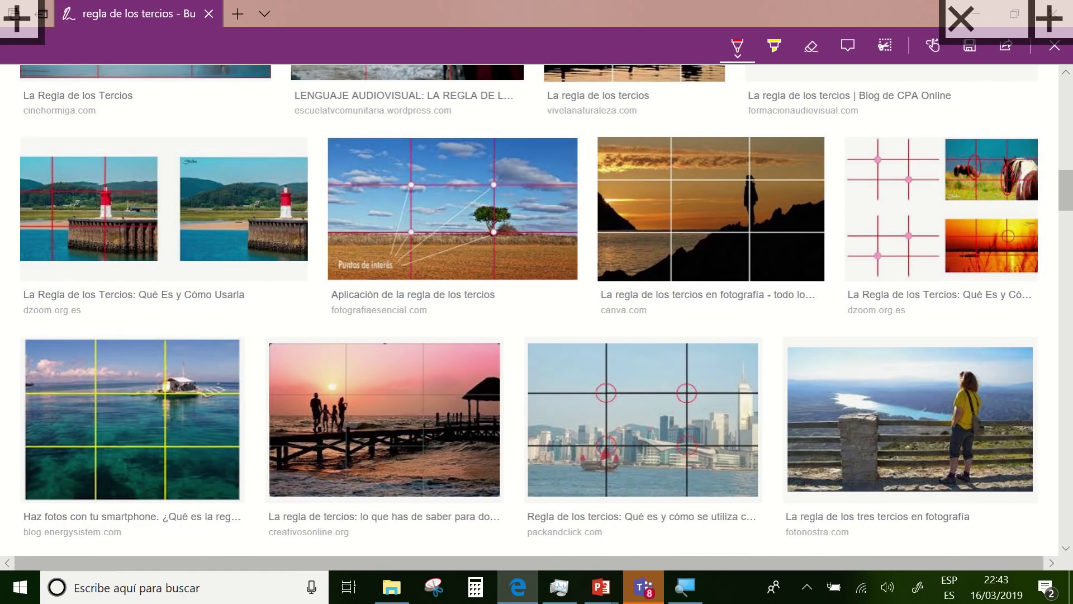
pyautogui.moveTo(750, 167); pyautogui.dragTo(744, 189)
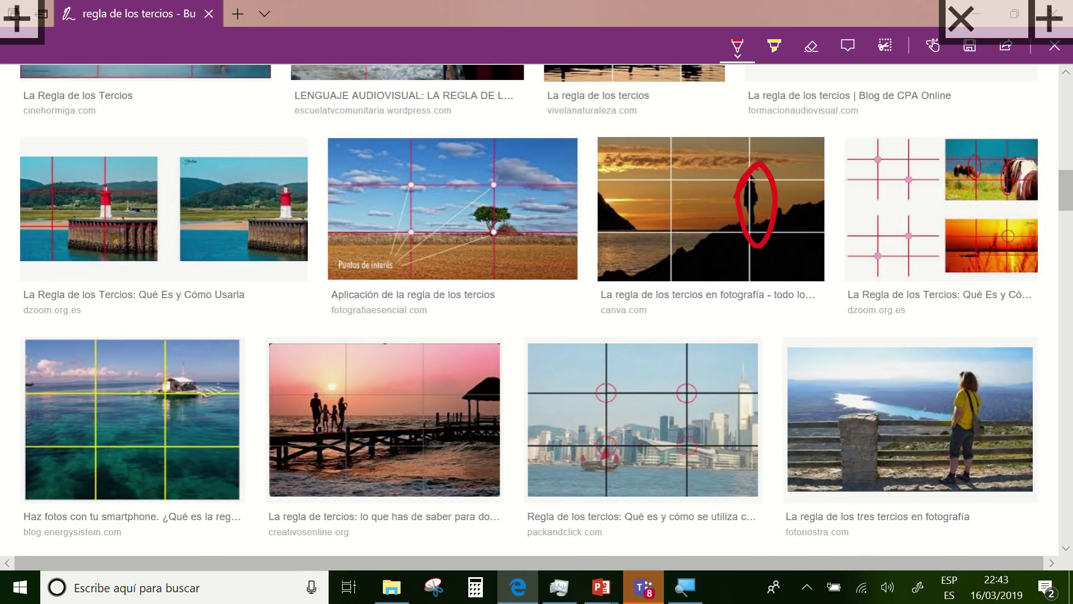
pyautogui.moveTo(112, 175); pyautogui.dragTo(91, 173)
pyautogui.moveTo(204, 370)
pyautogui.mouseDown()
pyautogui.moveTo(144, 384)
pyautogui.moveTo(167, 351)
pyautogui.moveTo(132, 402)
pyautogui.mouseUp()
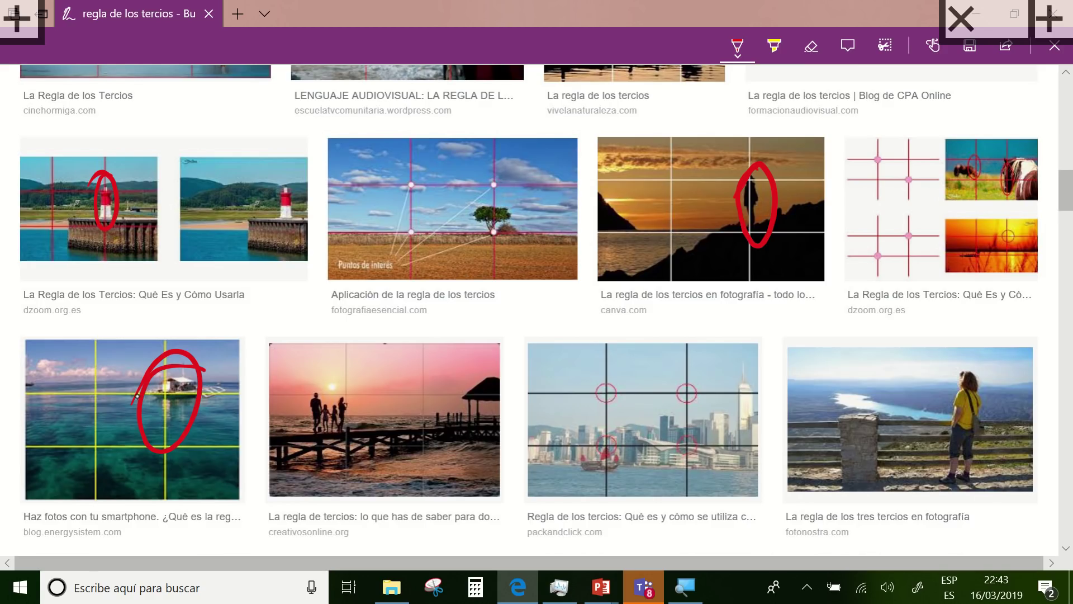
pyautogui.moveTo(976, 370)
pyautogui.mouseDown()
pyautogui.moveTo(934, 434)
pyautogui.moveTo(964, 351)
pyautogui.moveTo(920, 418)
pyautogui.mouseUp()
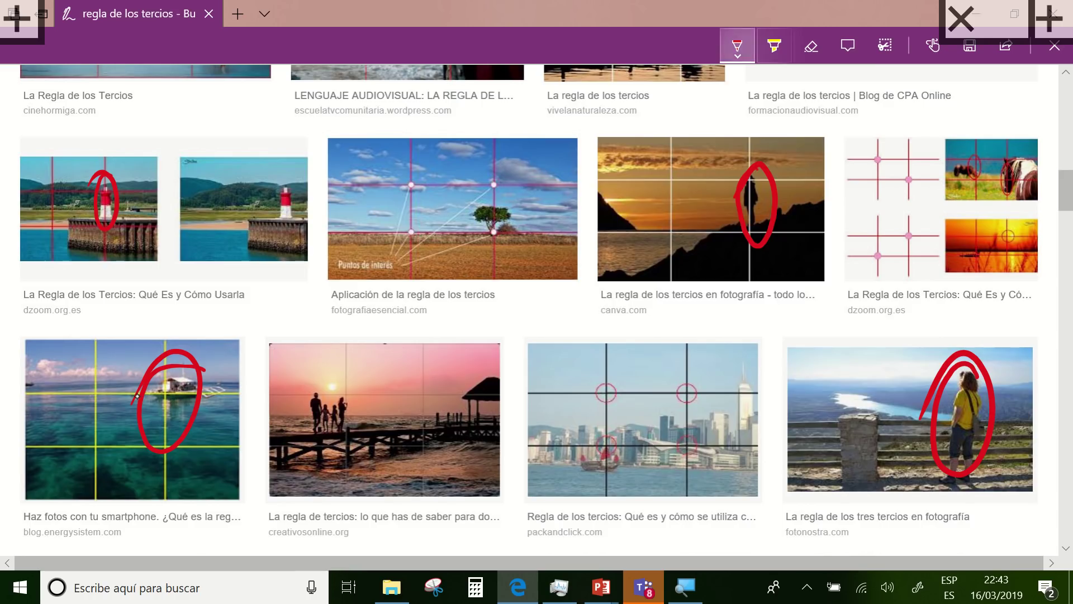
# Switch the pen to green, circle the pier family and scribble over the pier, boat, lighthouse and sunset photos.
pyautogui.click(737, 45)
pyautogui.click(671, 211)
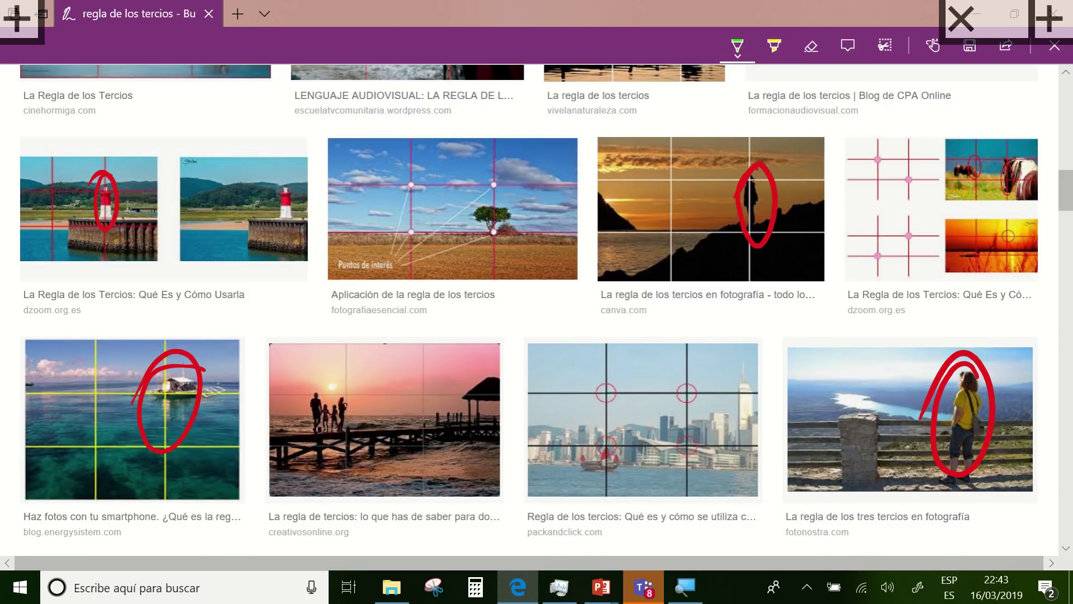
pyautogui.moveTo(318, 398)
pyautogui.mouseDown()
pyautogui.moveTo(317, 414)
pyautogui.moveTo(323, 391)
pyautogui.mouseUp()
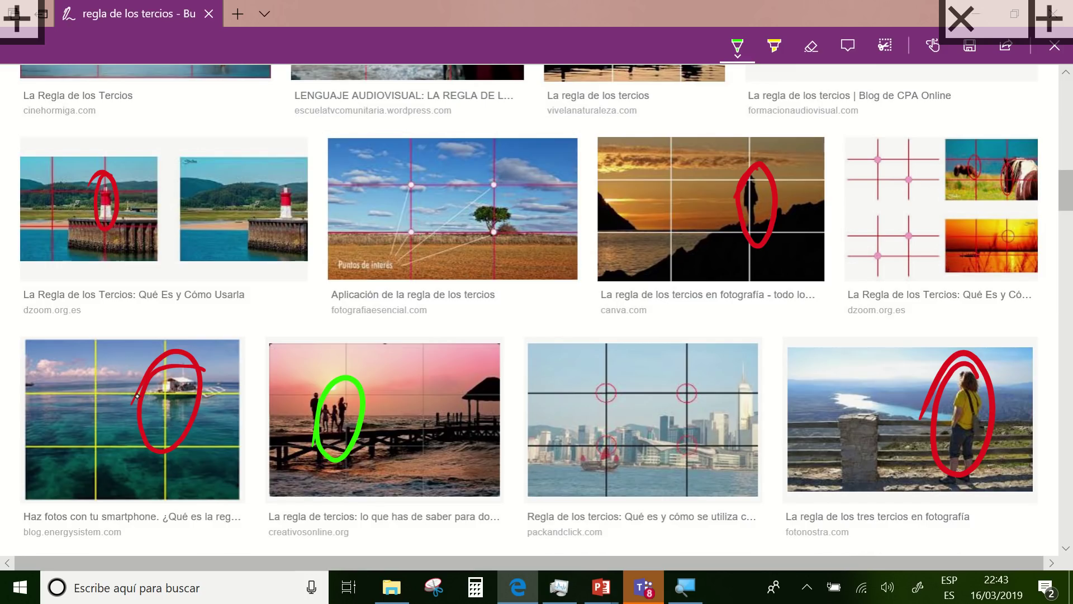
pyautogui.moveTo(379, 370)
pyautogui.mouseDown()
pyautogui.moveTo(405, 343)
pyautogui.moveTo(442, 338)
pyautogui.moveTo(389, 432)
pyautogui.moveTo(463, 343)
pyautogui.moveTo(414, 447)
pyautogui.moveTo(464, 464)
pyautogui.mouseUp()
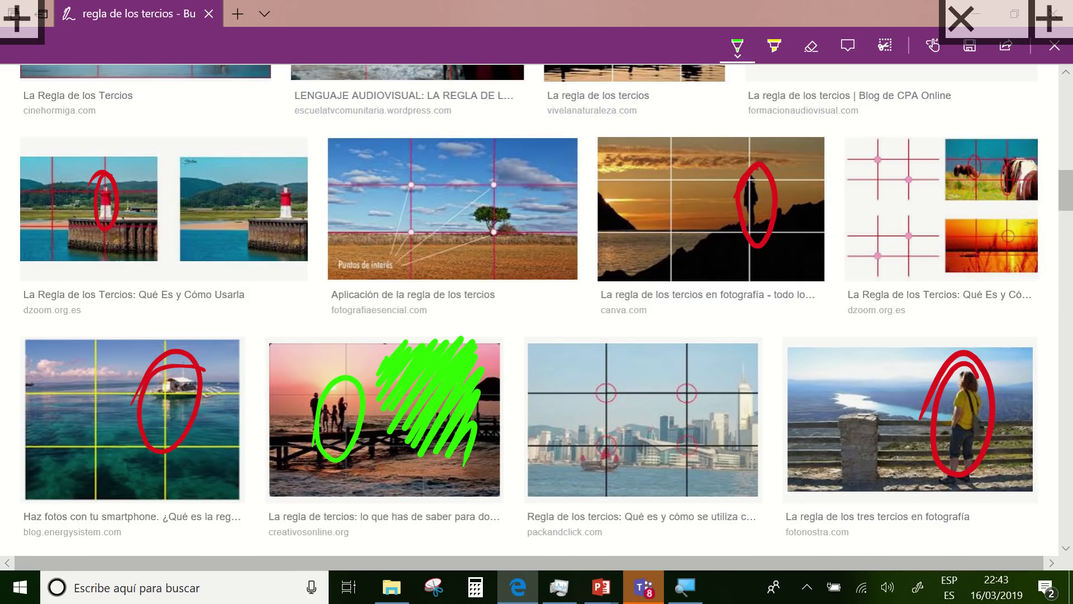
pyautogui.moveTo(62, 344)
pyautogui.mouseDown()
pyautogui.moveTo(38, 379)
pyautogui.moveTo(83, 334)
pyautogui.moveTo(103, 333)
pyautogui.moveTo(117, 353)
pyautogui.moveTo(96, 475)
pyautogui.mouseUp()
pyautogui.moveTo(197, 174)
pyautogui.mouseDown()
pyautogui.moveTo(215, 199)
pyautogui.moveTo(209, 235)
pyautogui.moveTo(232, 246)
pyautogui.mouseUp()
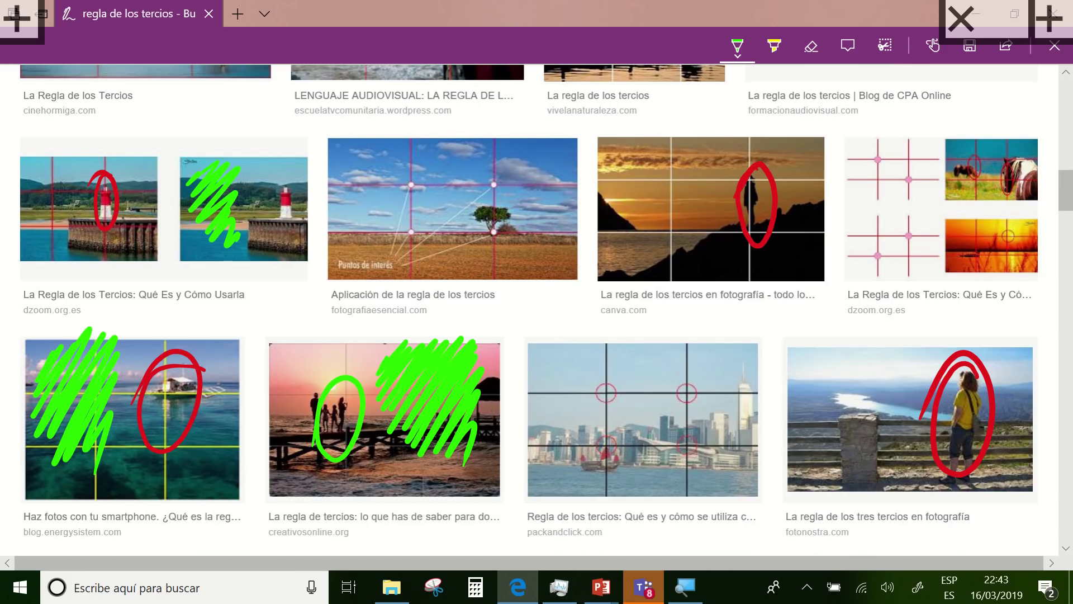
pyautogui.moveTo(632, 156)
pyautogui.mouseDown()
pyautogui.moveTo(607, 179)
pyautogui.moveTo(612, 224)
pyautogui.moveTo(634, 244)
pyautogui.moveTo(707, 252)
pyautogui.mouseUp()
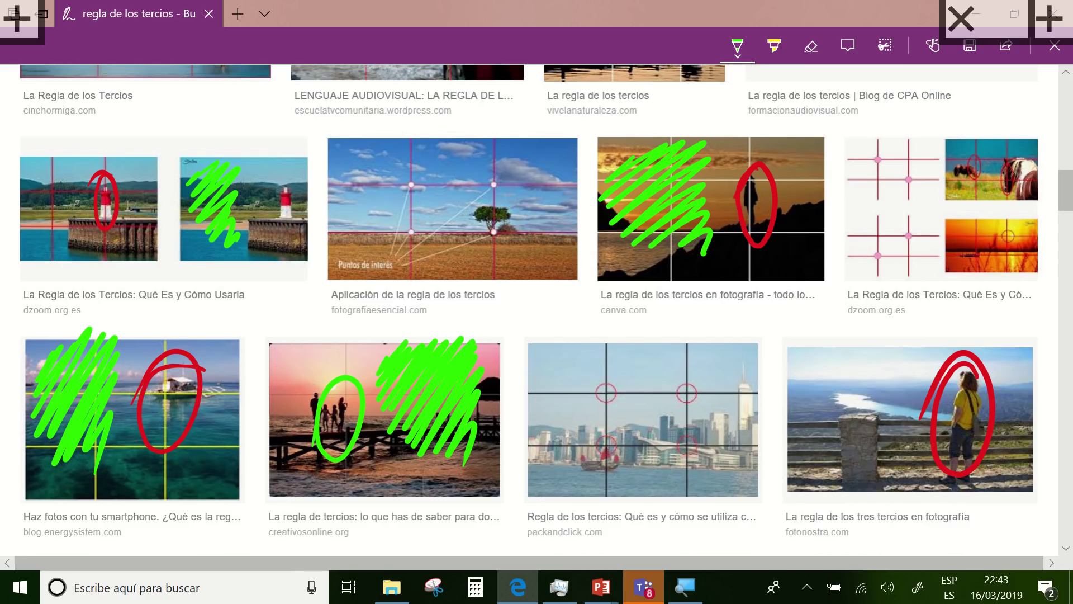
# Mark skyline points, the sky and the woman in green, then erase the fotonostra scribble.
pyautogui.moveTo(667, 354)
pyautogui.mouseDown()
pyautogui.moveTo(586, 357)
pyautogui.moveTo(693, 402)
pyautogui.moveTo(545, 385)
pyautogui.mouseUp()
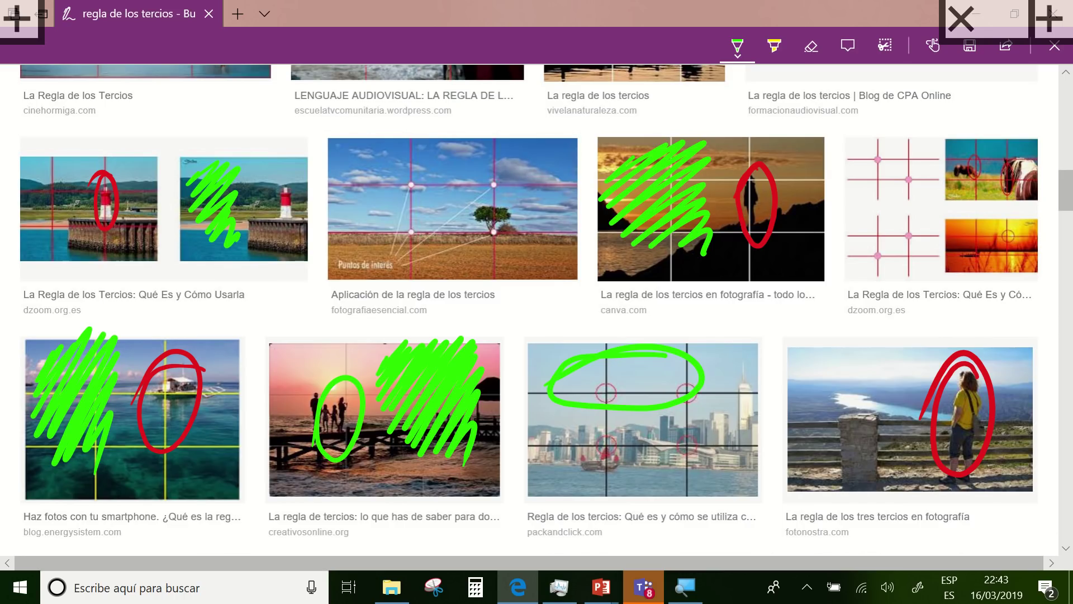
pyautogui.moveTo(439, 147)
pyautogui.mouseDown()
pyautogui.moveTo(346, 210)
pyautogui.moveTo(345, 190)
pyautogui.mouseUp()
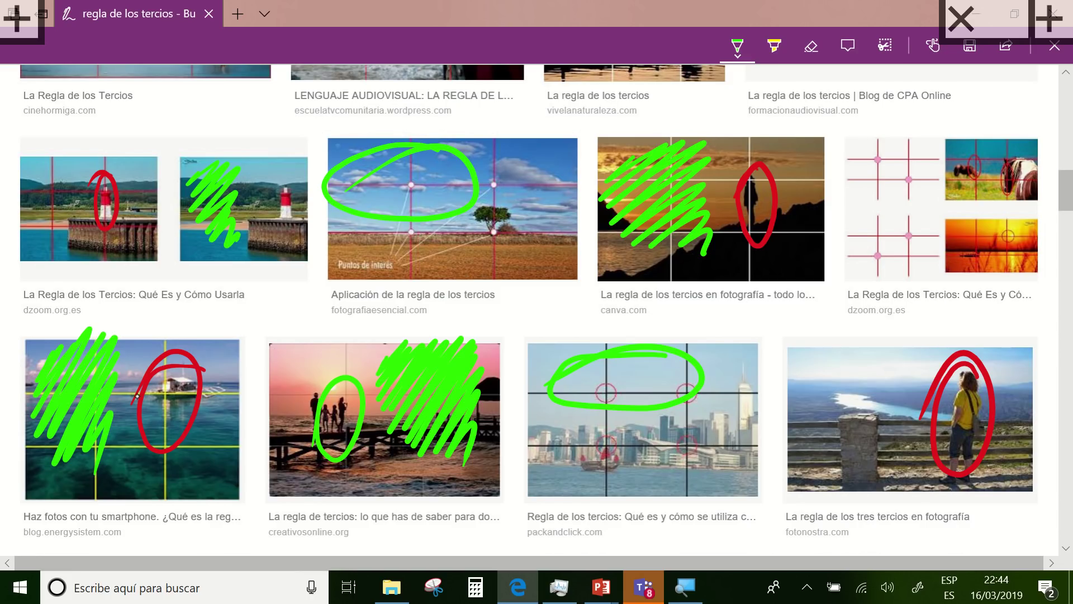
pyautogui.moveTo(970, 358)
pyautogui.mouseDown()
pyautogui.moveTo(943, 436)
pyautogui.moveTo(973, 480)
pyautogui.moveTo(970, 362)
pyautogui.mouseUp()
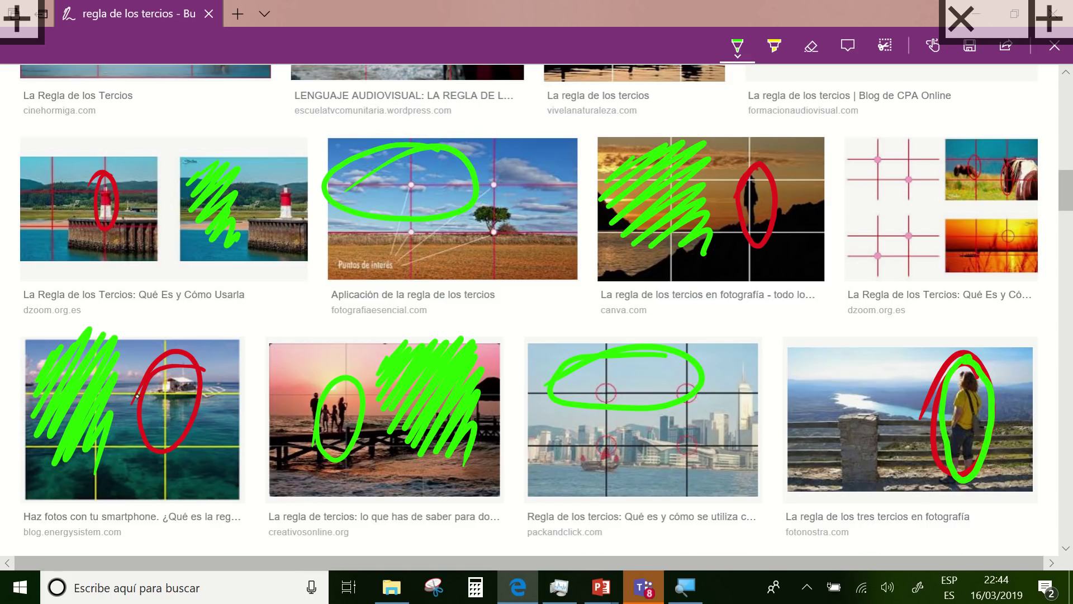
pyautogui.moveTo(680, 386)
pyautogui.mouseDown()
pyautogui.moveTo(693, 388)
pyautogui.moveTo(688, 397)
pyautogui.mouseUp()
pyautogui.moveTo(603, 385); pyautogui.dragTo(608, 401)
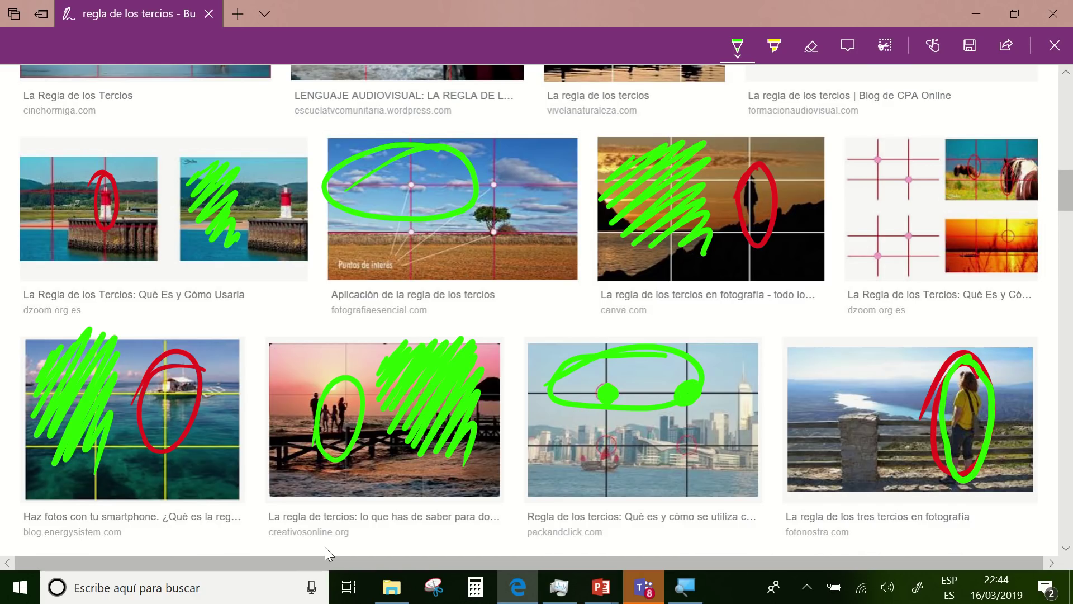
pyautogui.moveTo(793, 363)
pyautogui.mouseDown()
pyautogui.moveTo(838, 344)
pyautogui.moveTo(845, 436)
pyautogui.mouseUp()
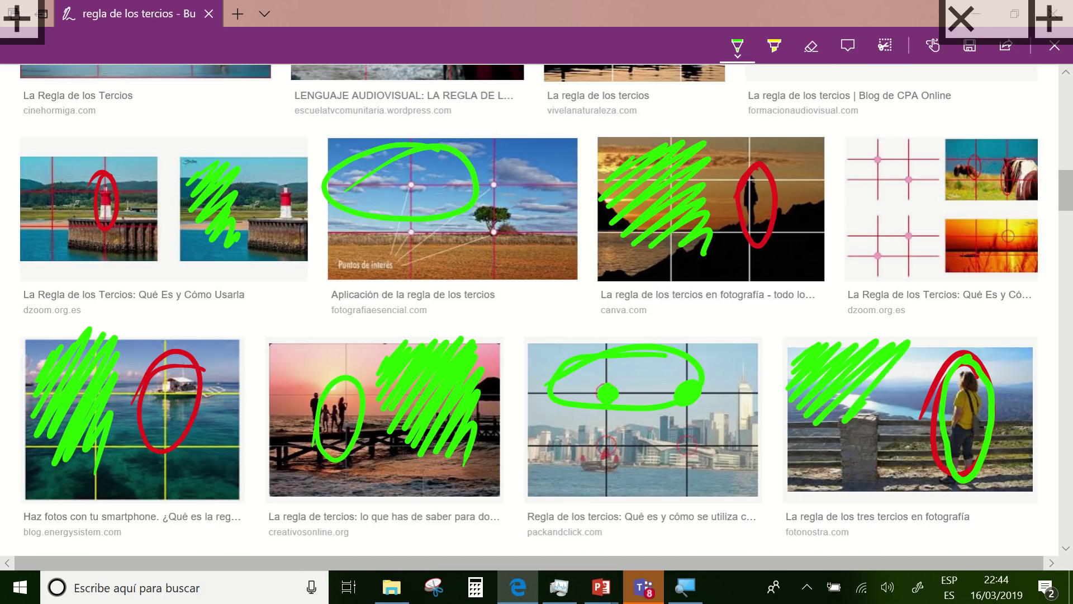
pyautogui.moveTo(911, 383)
pyautogui.mouseDown()
pyautogui.moveTo(863, 447)
pyautogui.moveTo(901, 439)
pyautogui.mouseUp()
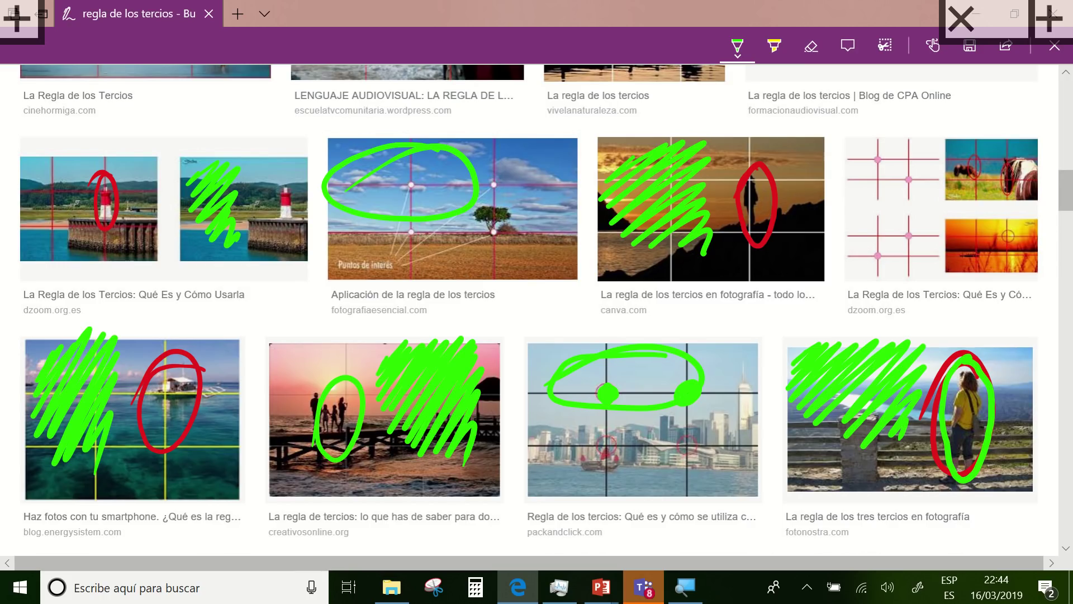
pyautogui.click(811, 46)
pyautogui.moveTo(800, 364); pyautogui.dragTo(894, 402)
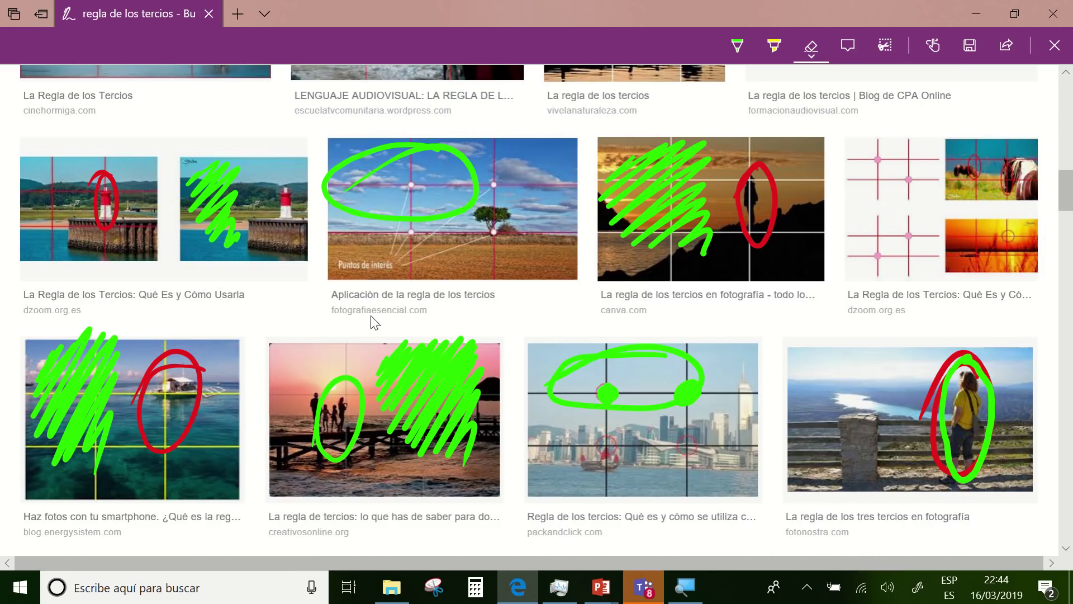
# Scroll back to the top of the results and exit Web Note, choosing No to saving.
pyautogui.scroll(-1, 468, 319)
pyautogui.scroll(-3, 466, 314)
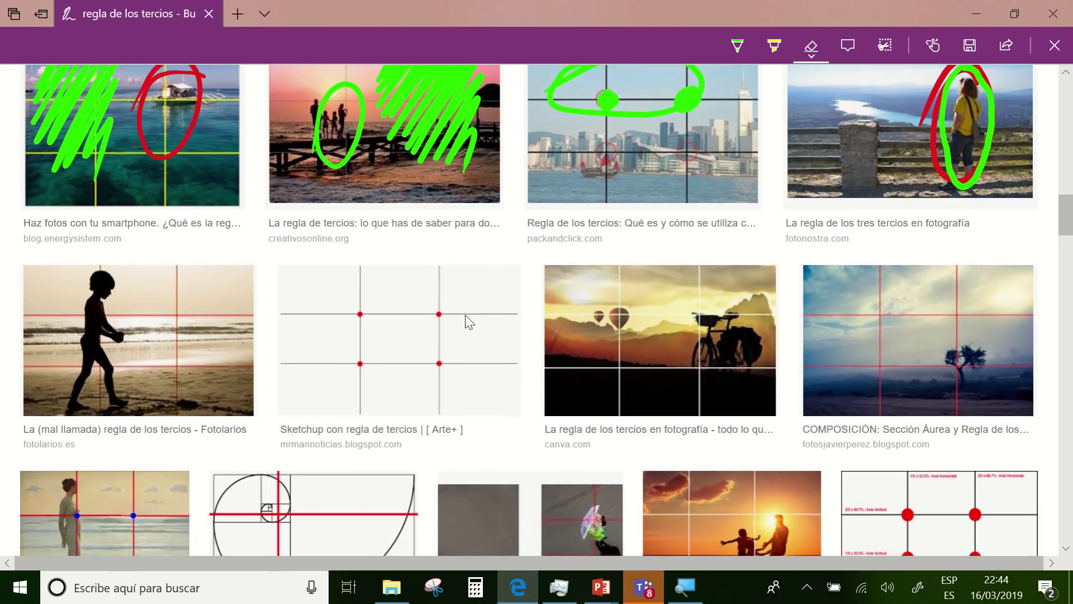
pyautogui.scroll(-1, 465, 314)
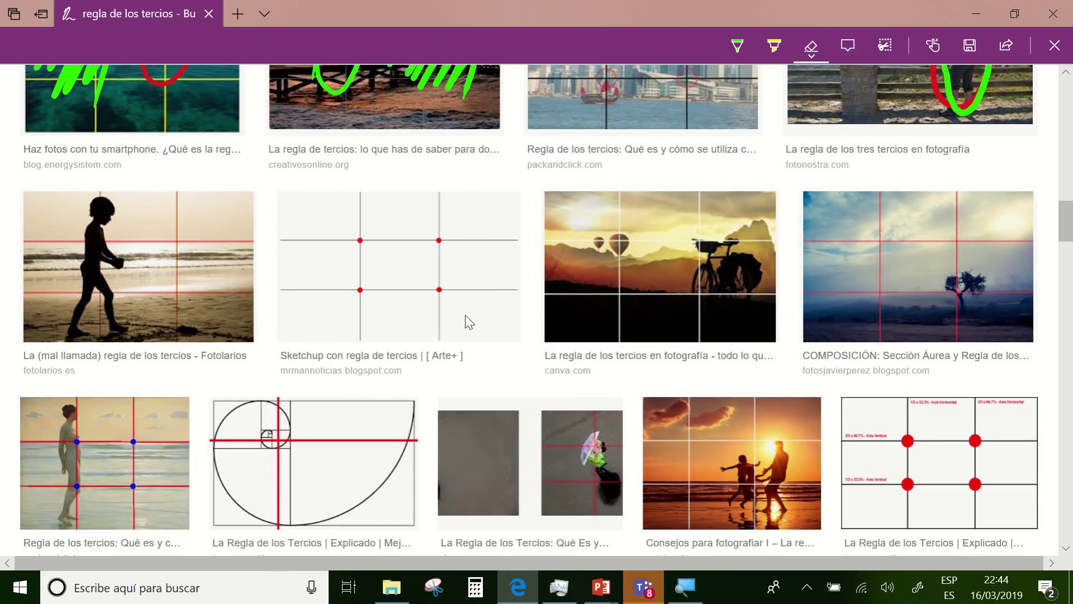
pyautogui.scroll(-1, 465, 316)
pyautogui.scroll(5, 465, 314)
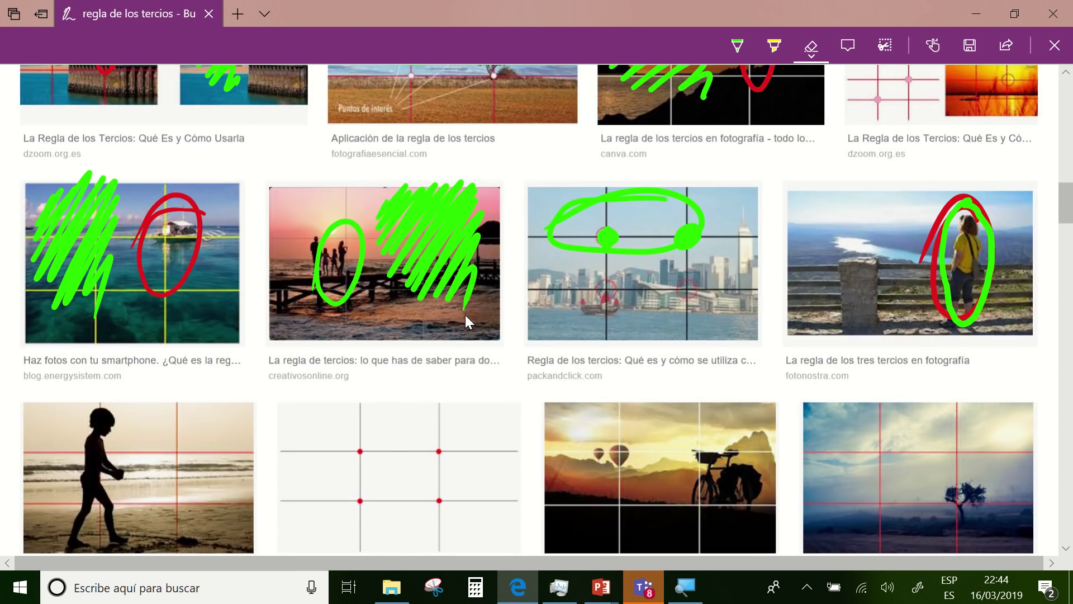
pyautogui.scroll(5, 466, 314)
pyautogui.scroll(5, 465, 314)
pyautogui.scroll(3, 465, 314)
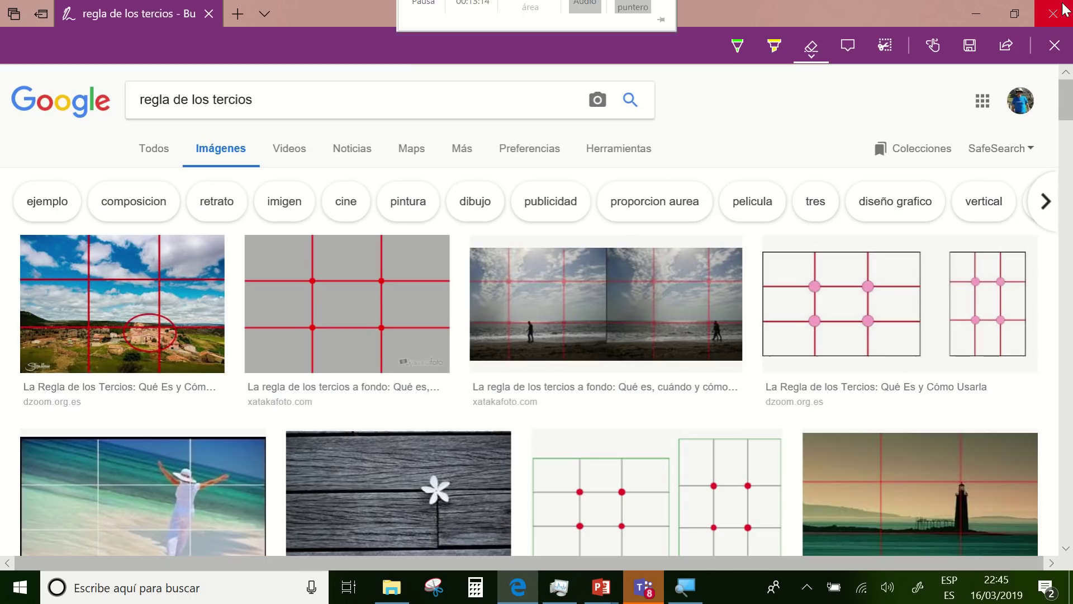
pyautogui.click(1055, 46)
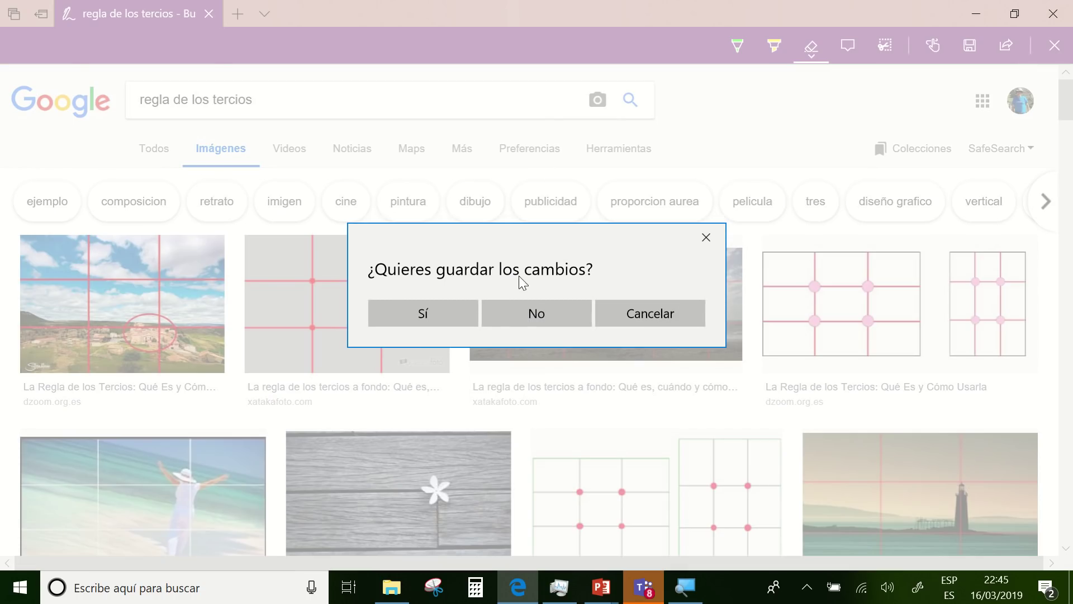
pyautogui.click(527, 310)
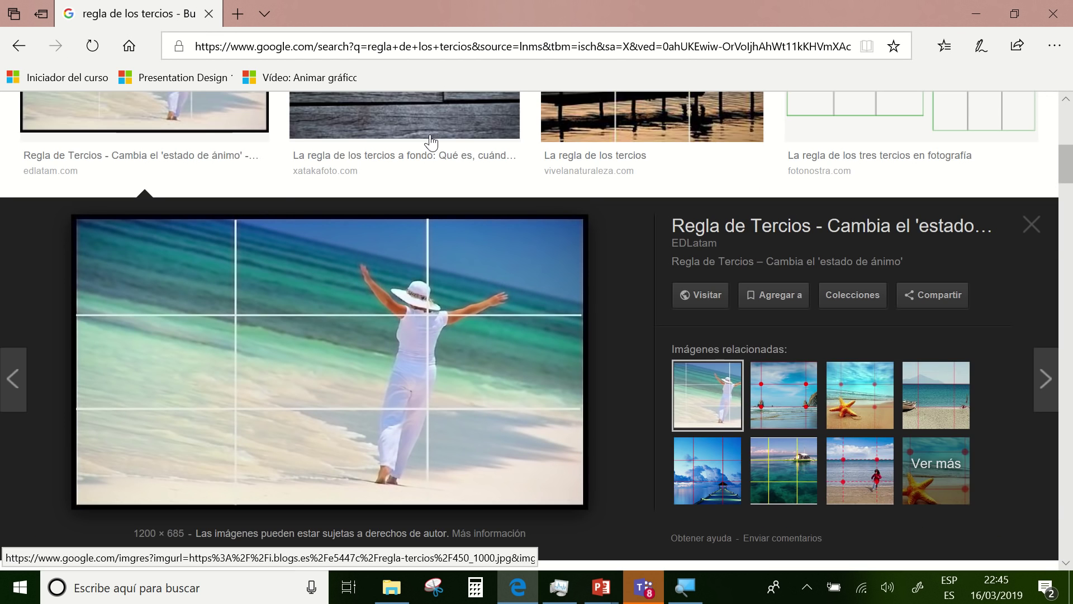
# Run a Google Images search for 'cine peruano'.
pyautogui.scroll(4, 419, 138)
pyautogui.scroll(4, 276, 216)
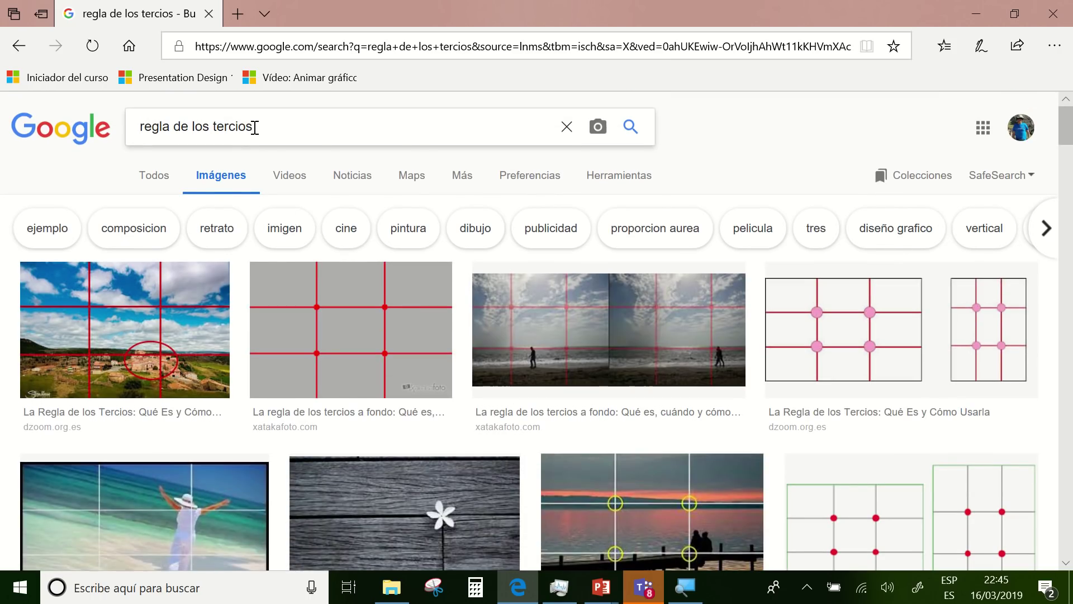
pyautogui.doubleClick(252, 127)
pyautogui.tripleClick(254, 127)
pyautogui.write('cine ')
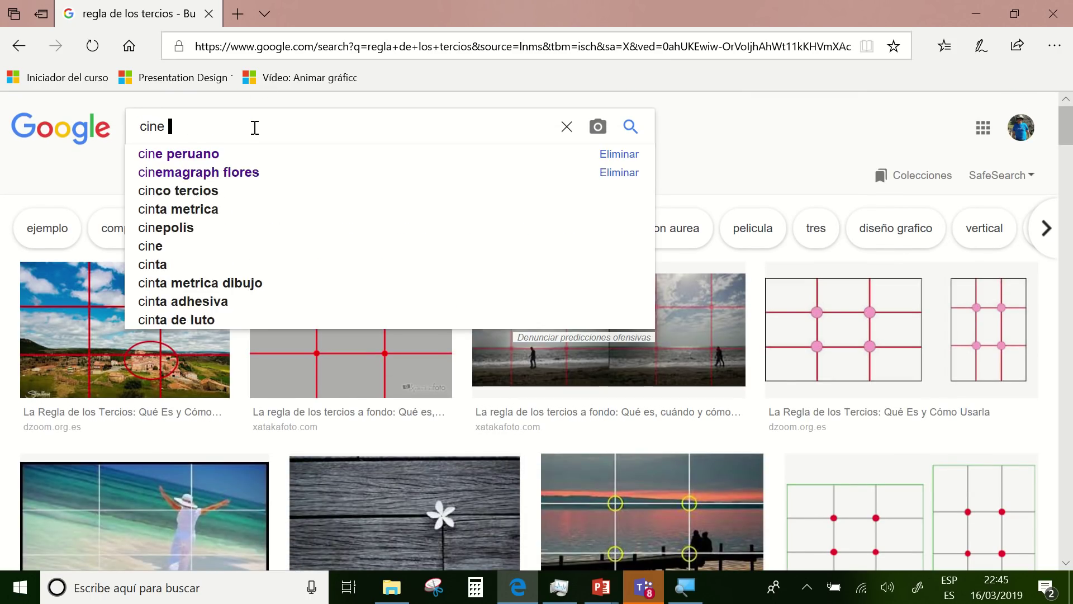
pyautogui.write('peruano')
pyautogui.press('Return')
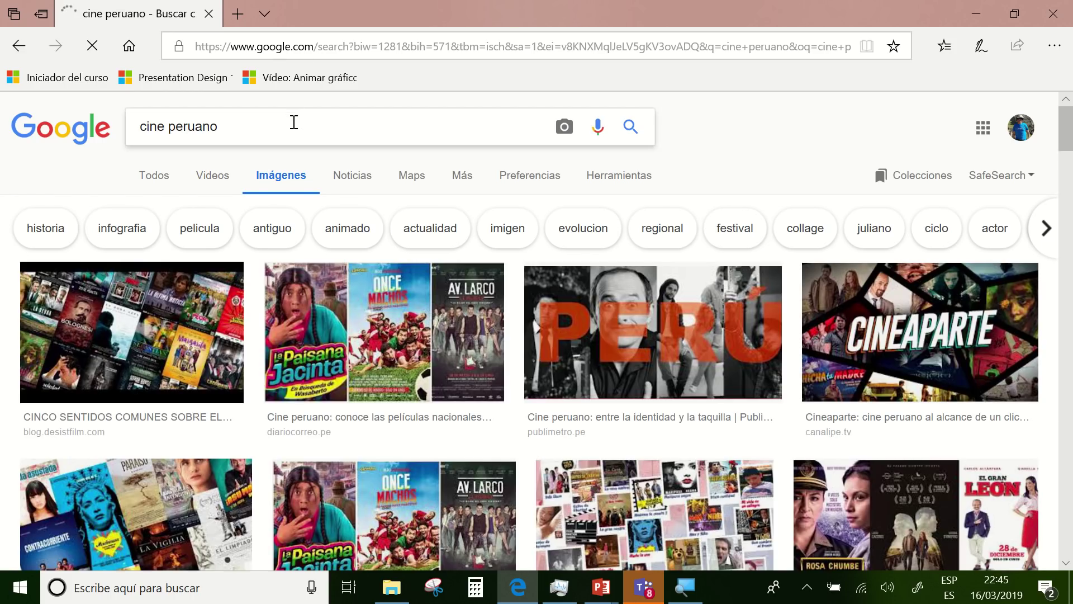
# Browse the results and preview the Cine peruano collage.
pyautogui.scroll(-1, 386, 340)
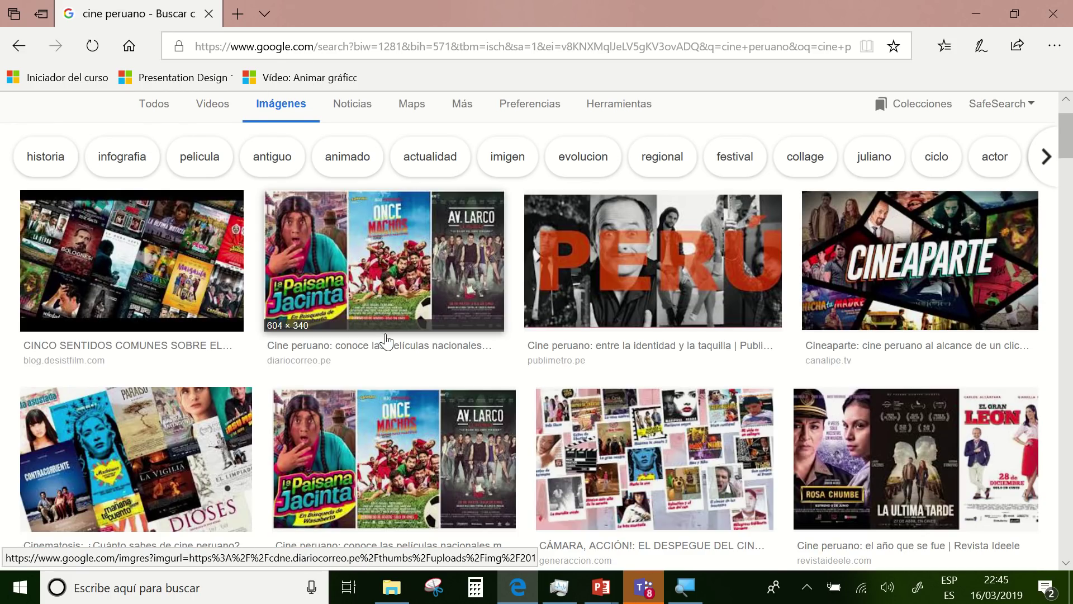
pyautogui.scroll(-1, 386, 340)
pyautogui.scroll(-1, 385, 340)
pyautogui.scroll(-2, 386, 340)
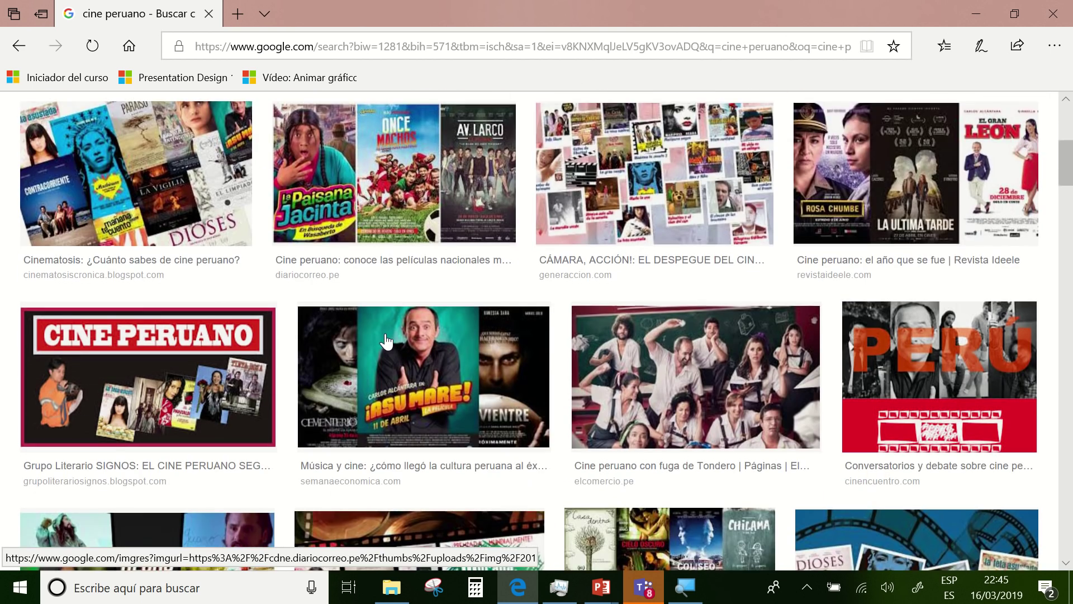
pyautogui.scroll(-1, 386, 340)
pyautogui.scroll(-1, 385, 340)
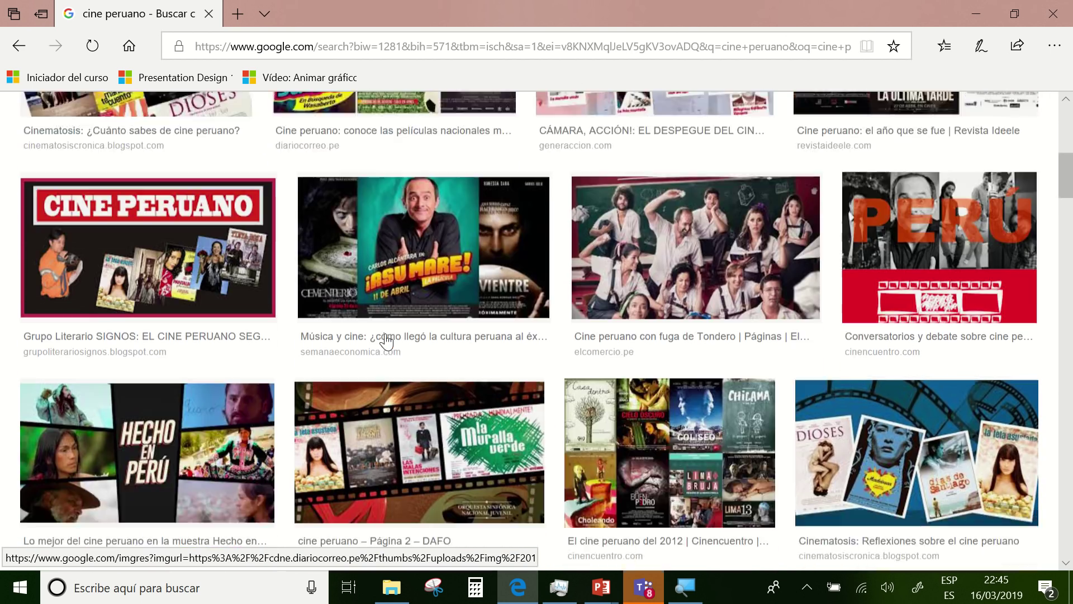
pyautogui.scroll(-2, 385, 340)
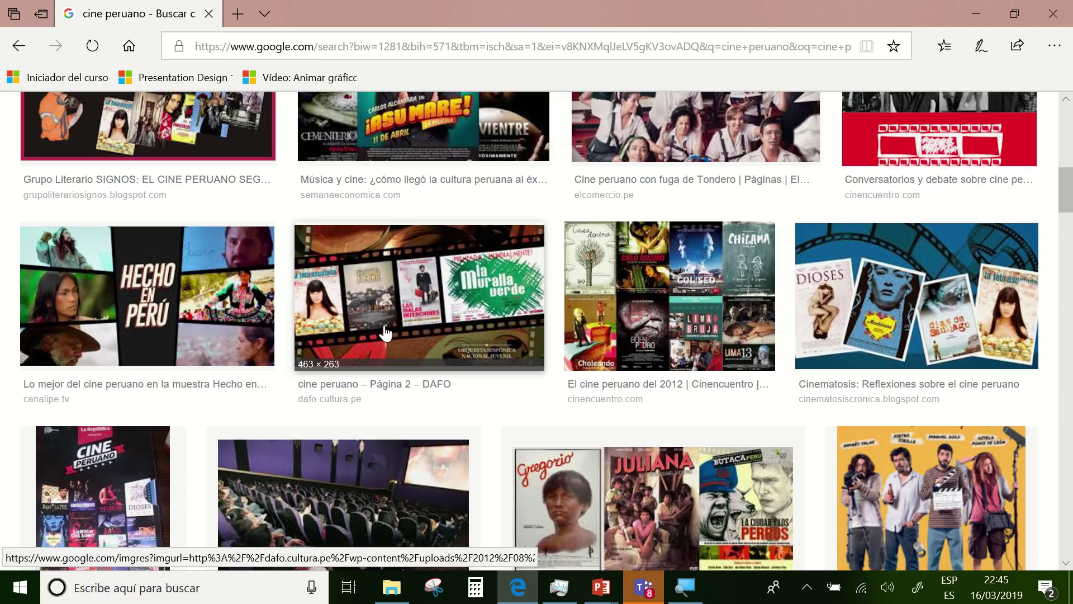
pyautogui.moveTo(419, 453)
pyautogui.scroll(-2, 495, 233)
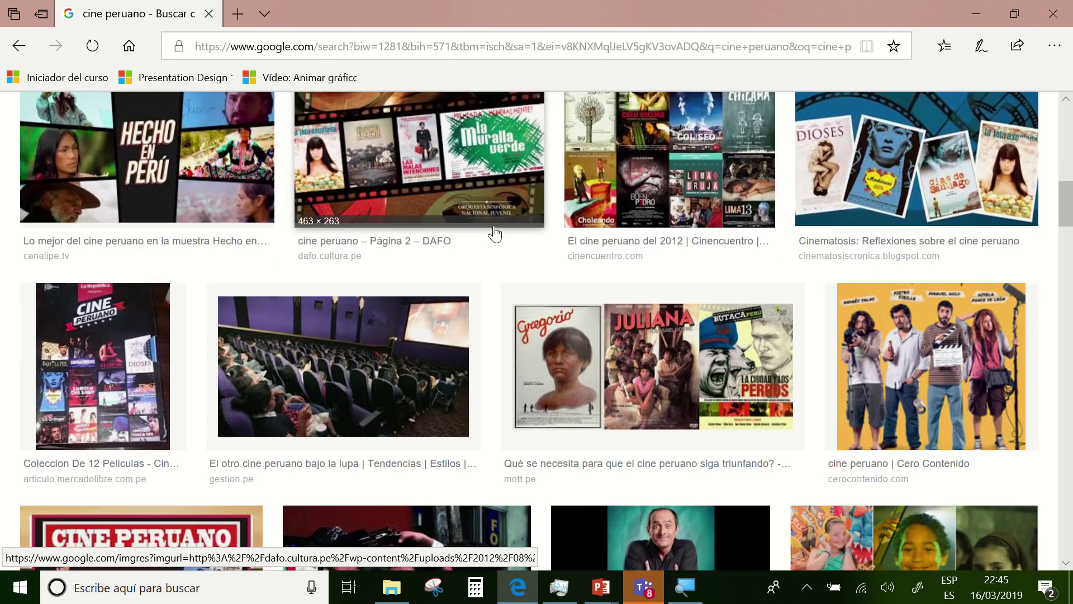
pyautogui.scroll(-4, 494, 234)
pyautogui.scroll(-2, 495, 234)
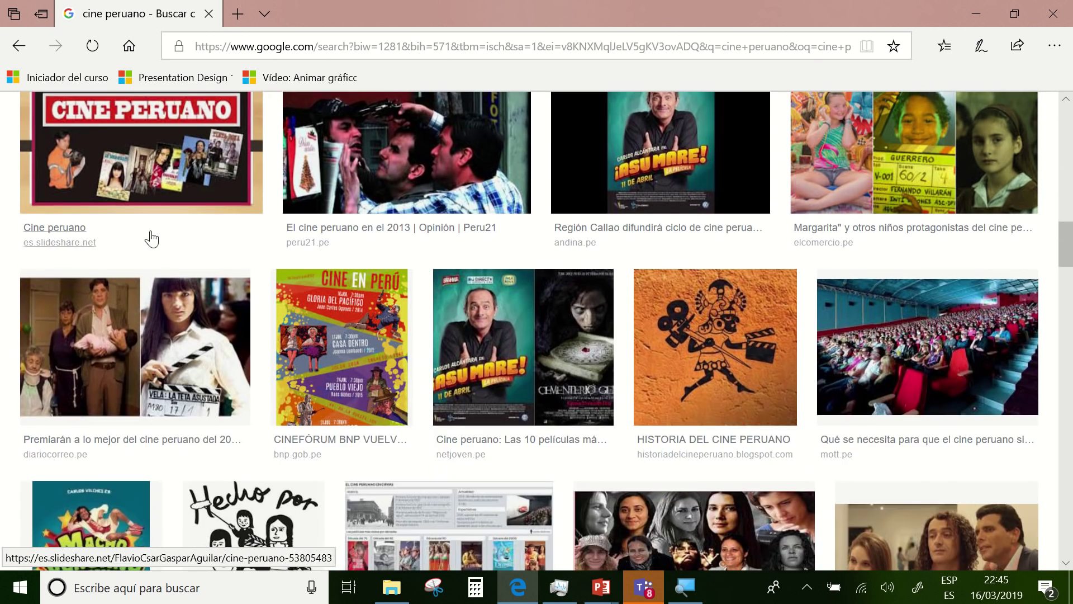
pyautogui.click(116, 134)
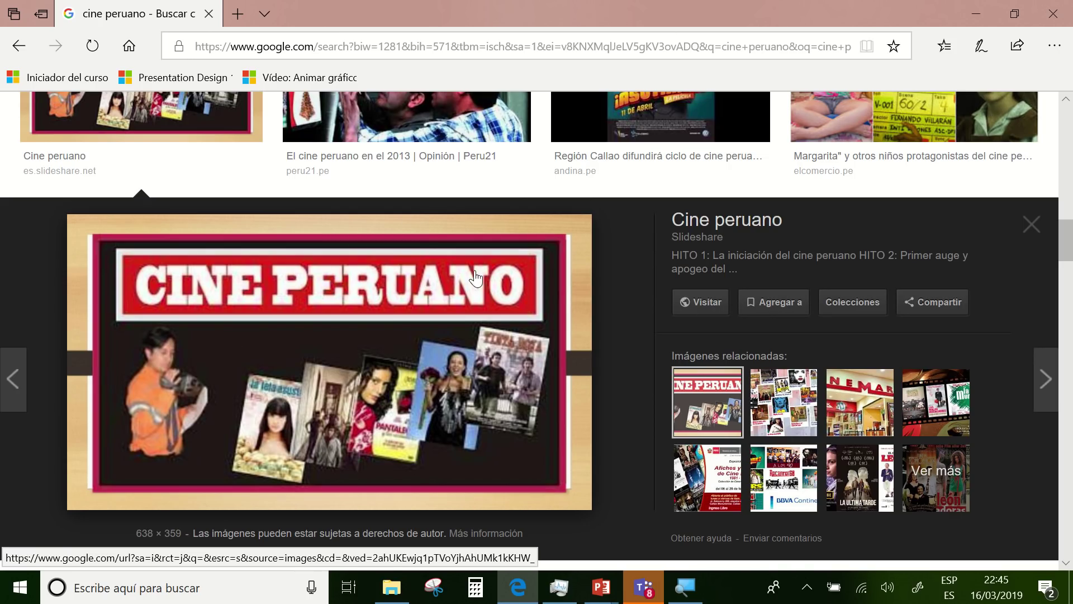
# Find the 'Ciclo de cine peruano' photo of the young couple and preview it.
pyautogui.scroll(-3, 487, 302)
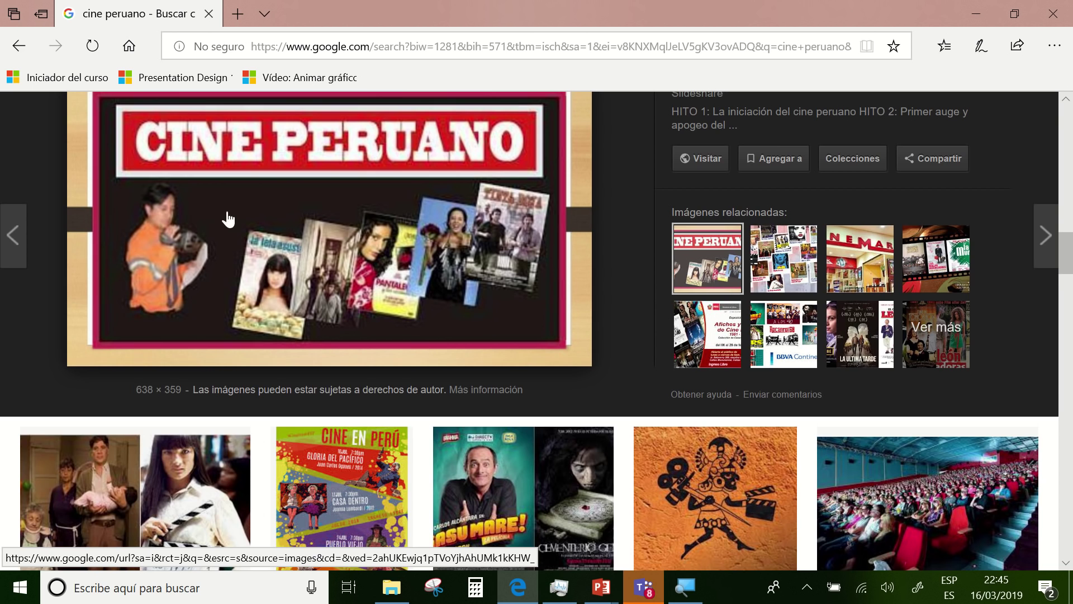
pyautogui.scroll(-3, 362, 257)
pyautogui.scroll(-3, 361, 257)
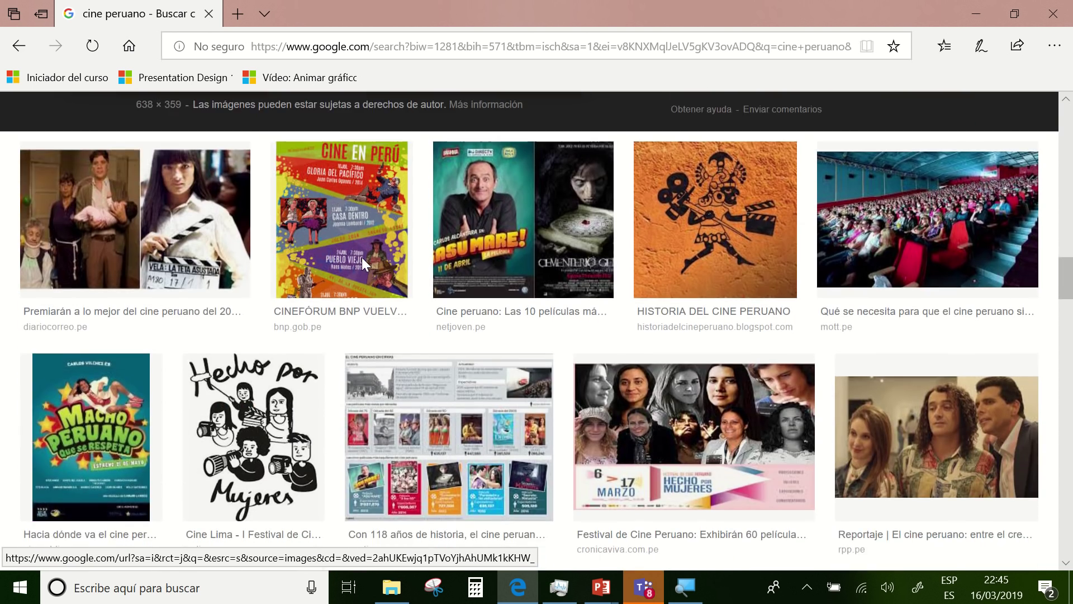
pyautogui.scroll(-3, 362, 257)
pyautogui.scroll(-3, 362, 263)
pyautogui.scroll(-2, 362, 263)
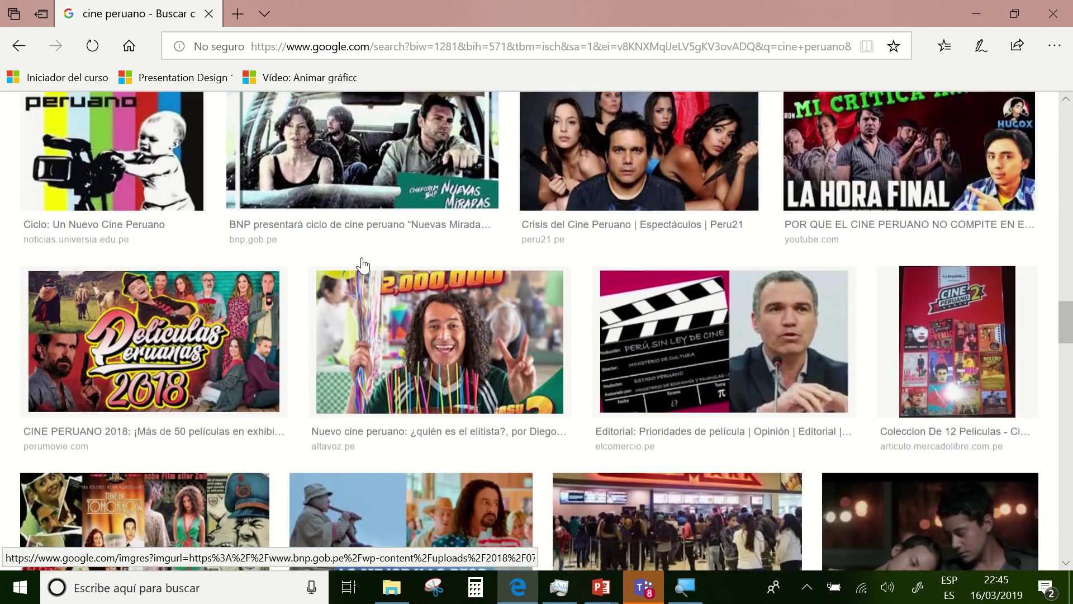
pyautogui.scroll(-2, 362, 263)
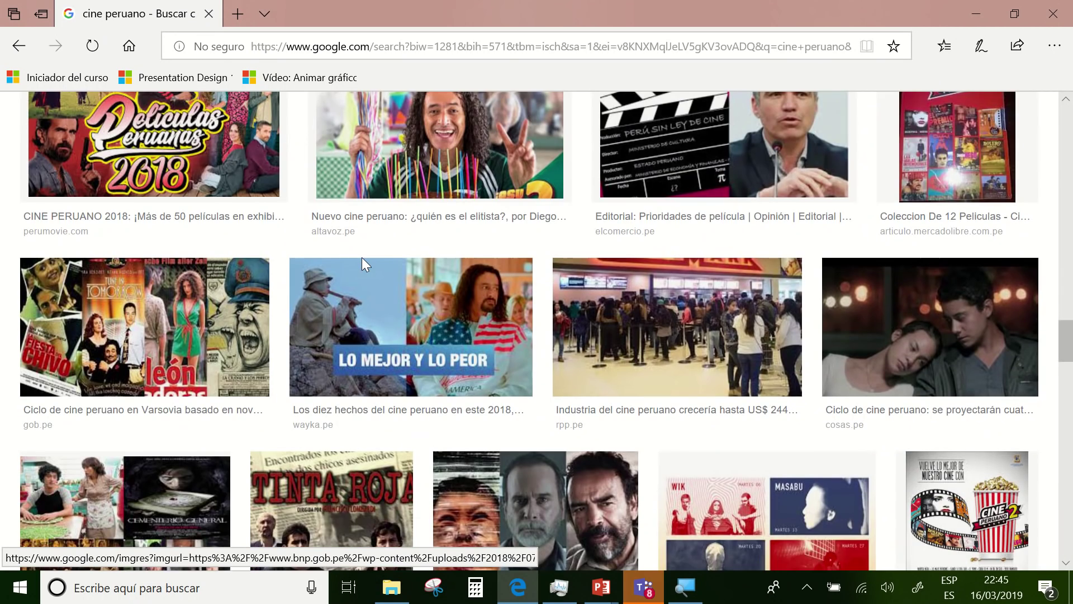
pyautogui.scroll(-2, 362, 259)
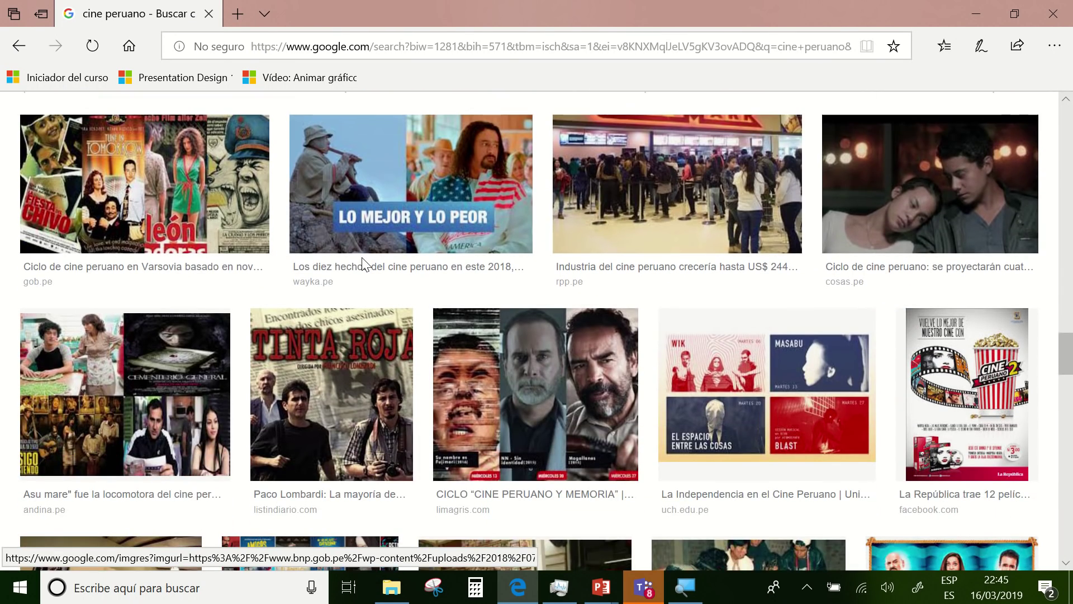
pyautogui.scroll(-1, 362, 260)
pyautogui.scroll(-1, 362, 260)
pyautogui.scroll(2, 362, 260)
pyautogui.scroll(1, 362, 260)
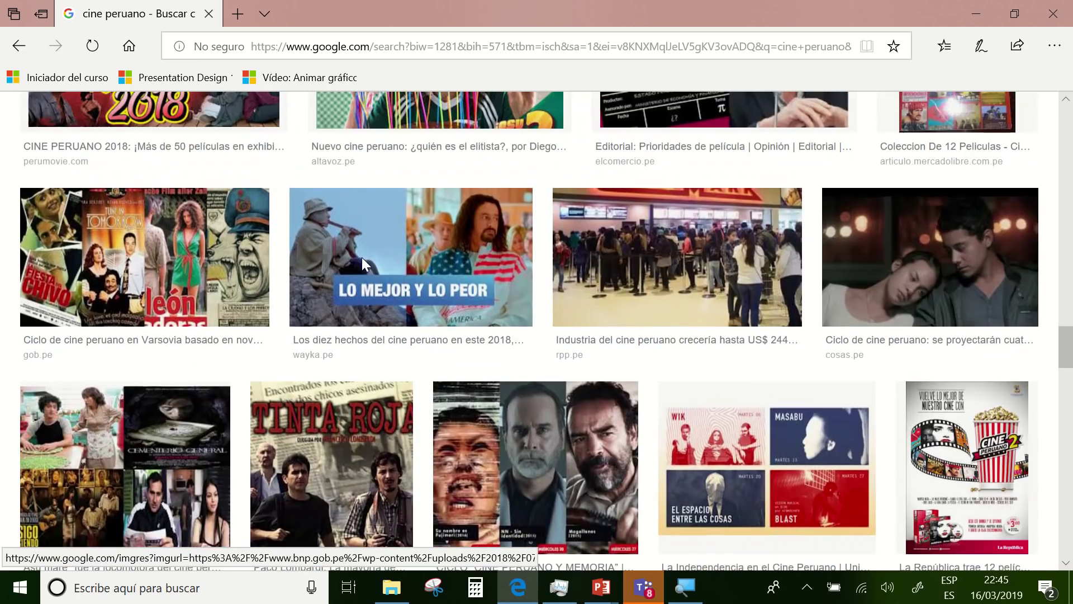
pyautogui.click(969, 251)
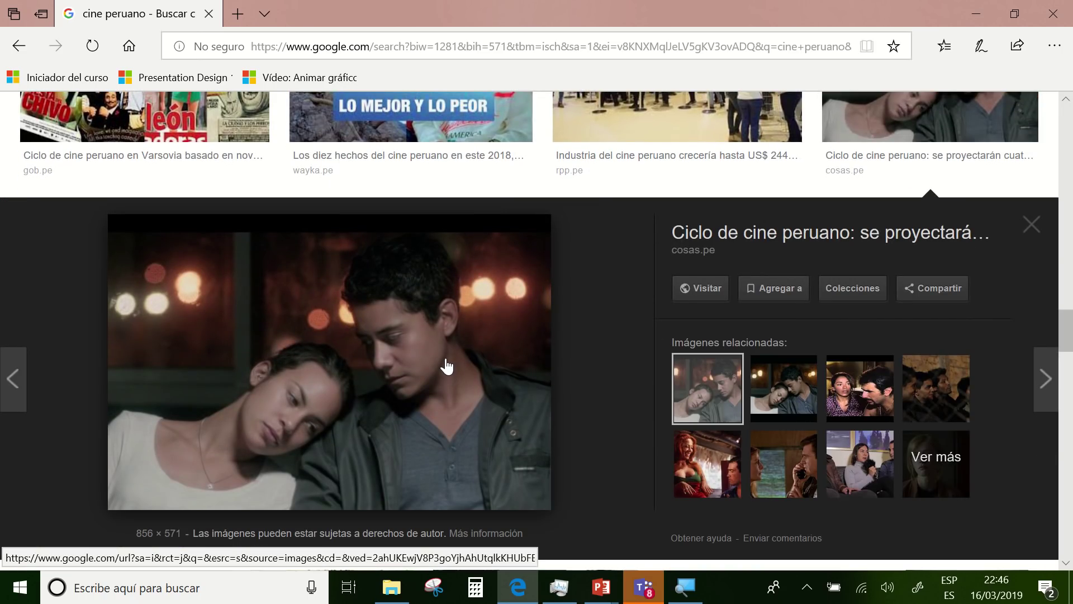
# With Web Notes, circle the background lights, underline the photo and mark the young man's face.
pyautogui.click(981, 45)
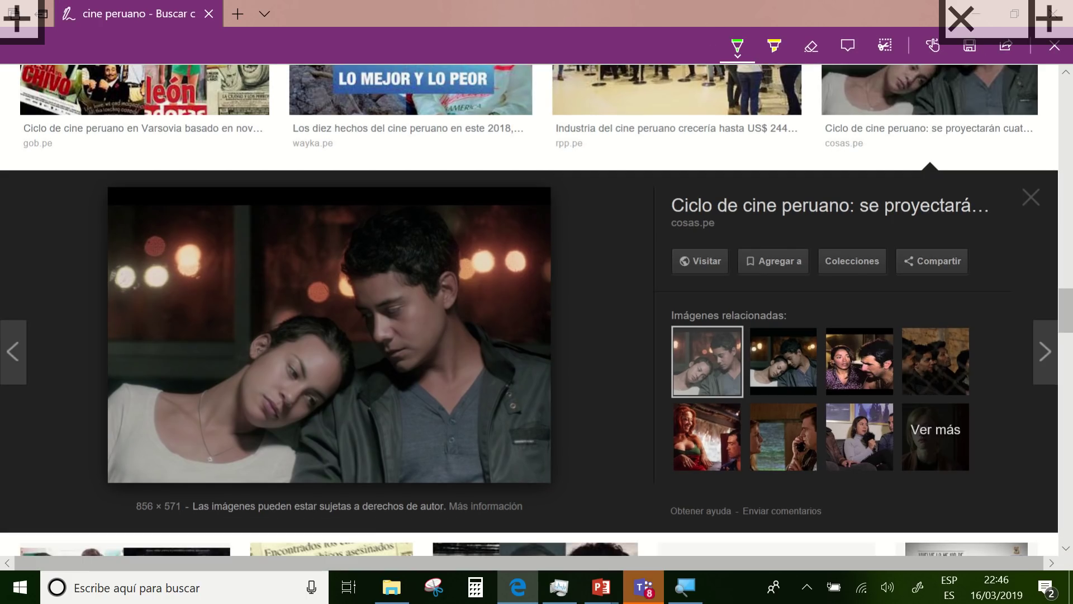
pyautogui.moveTo(135, 210); pyautogui.dragTo(103, 226)
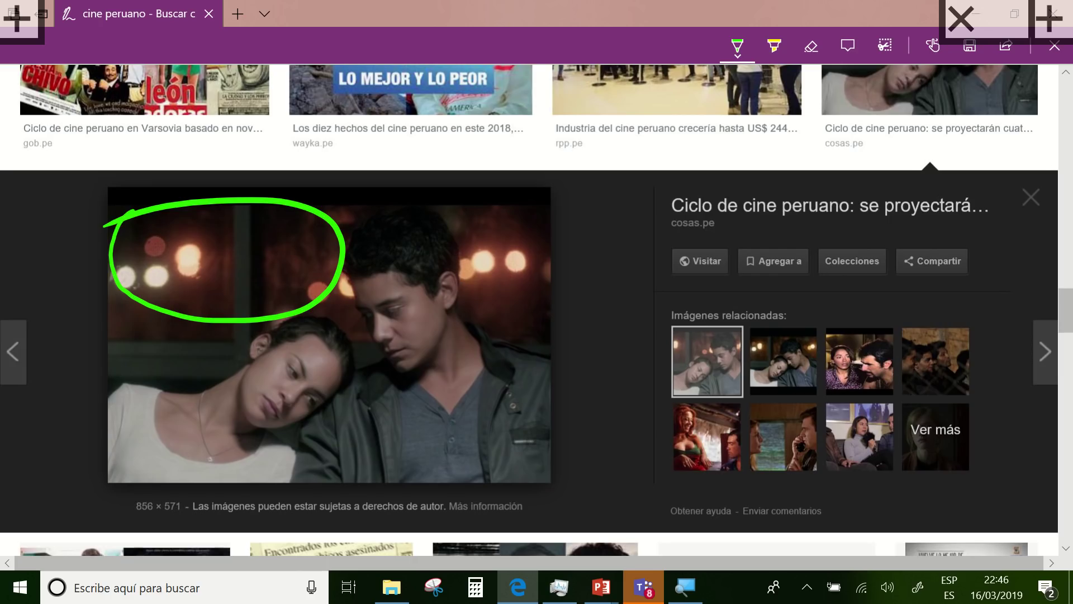
pyautogui.moveTo(213, 410); pyautogui.dragTo(551, 427)
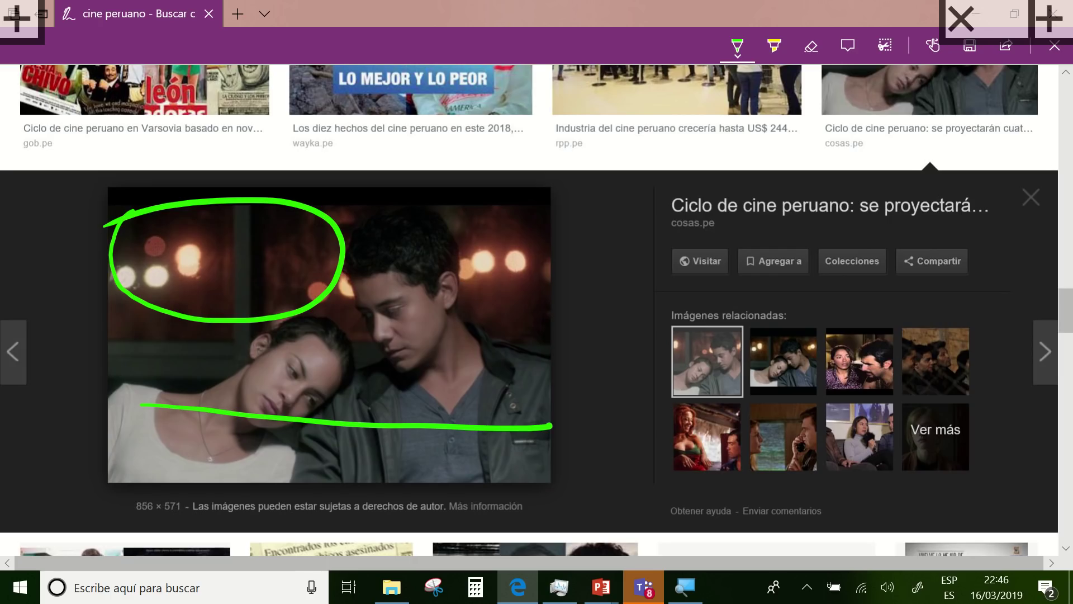
pyautogui.moveTo(371, 300); pyautogui.dragTo(453, 301)
pyautogui.moveTo(404, 339); pyautogui.dragTo(475, 337)
pyautogui.moveTo(472, 245); pyautogui.dragTo(489, 334)
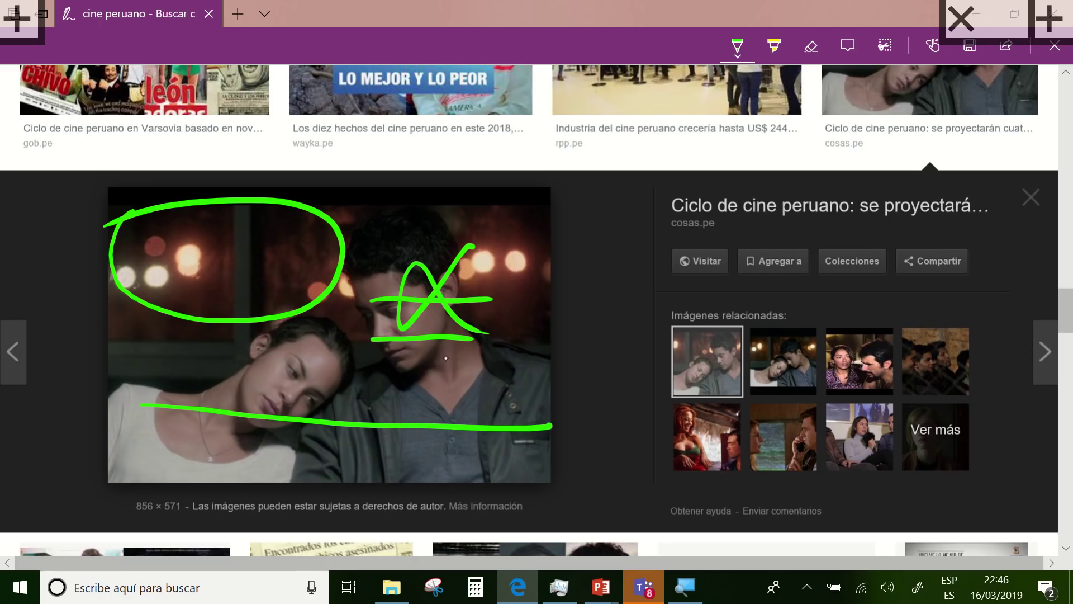
# Loop both faces, hatch the circled lights area, then exit Web Notes without saving.
pyautogui.moveTo(438, 422); pyautogui.dragTo(475, 449)
pyautogui.moveTo(288, 373)
pyautogui.mouseDown()
pyautogui.moveTo(221, 442)
pyautogui.moveTo(336, 452)
pyautogui.mouseUp()
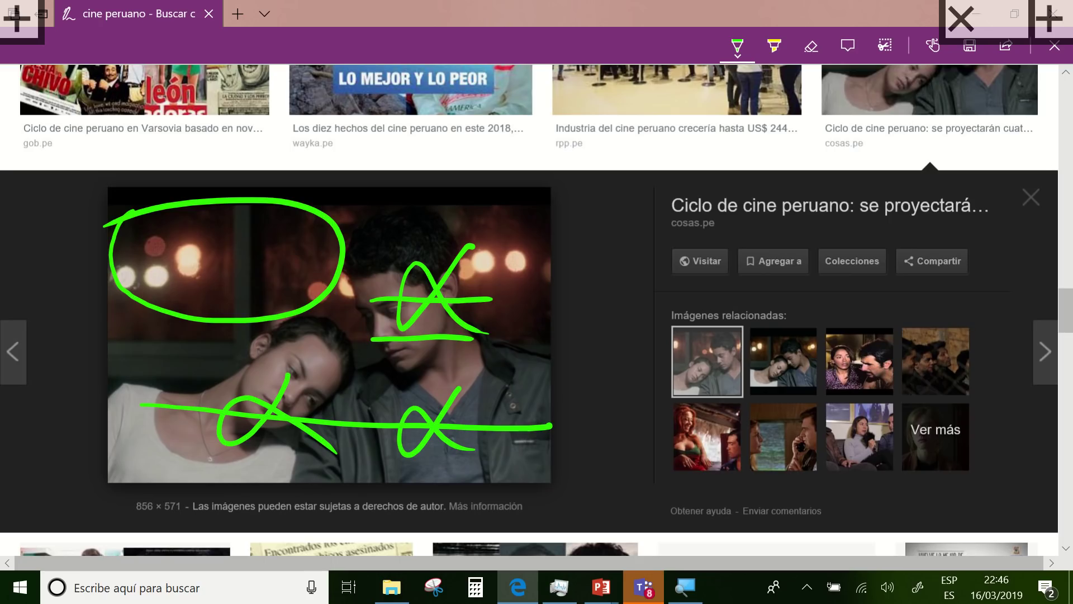
pyautogui.moveTo(117, 268)
pyautogui.mouseDown()
pyautogui.moveTo(148, 215)
pyautogui.moveTo(185, 277)
pyautogui.moveTo(243, 206)
pyautogui.moveTo(251, 296)
pyautogui.mouseUp()
pyautogui.moveTo(307, 226); pyautogui.dragTo(286, 312)
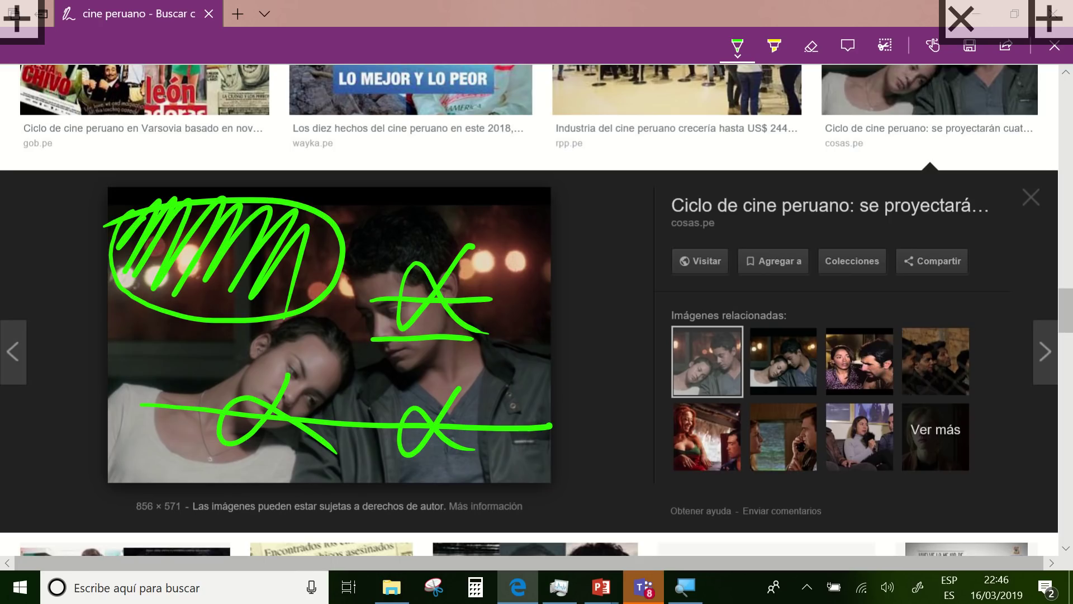
pyautogui.click(1054, 46)
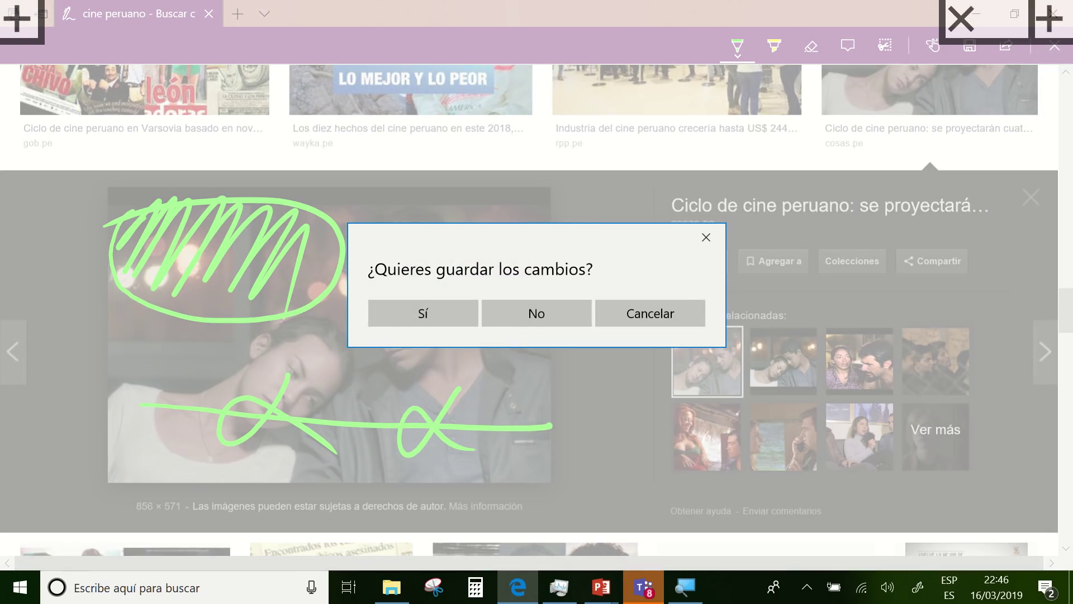
pyautogui.click(537, 313)
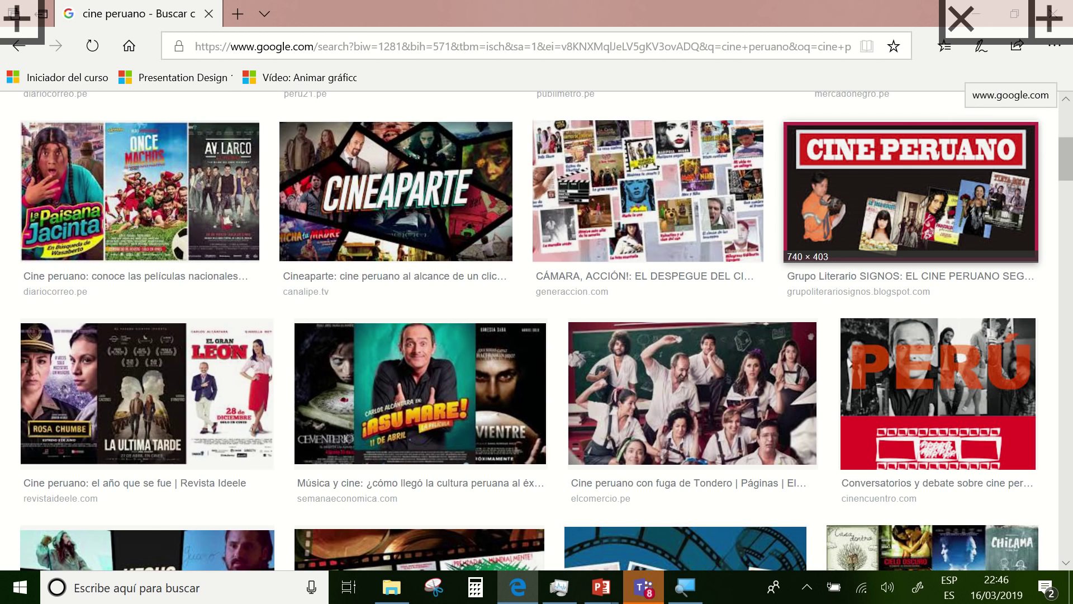
# Reopen the Ciclo de cine peruano preview, then preview the '¿Hacia dónde va el cine peruano?' photo.
pyautogui.scroll(-10, 361, 479)
pyautogui.click(762, 383)
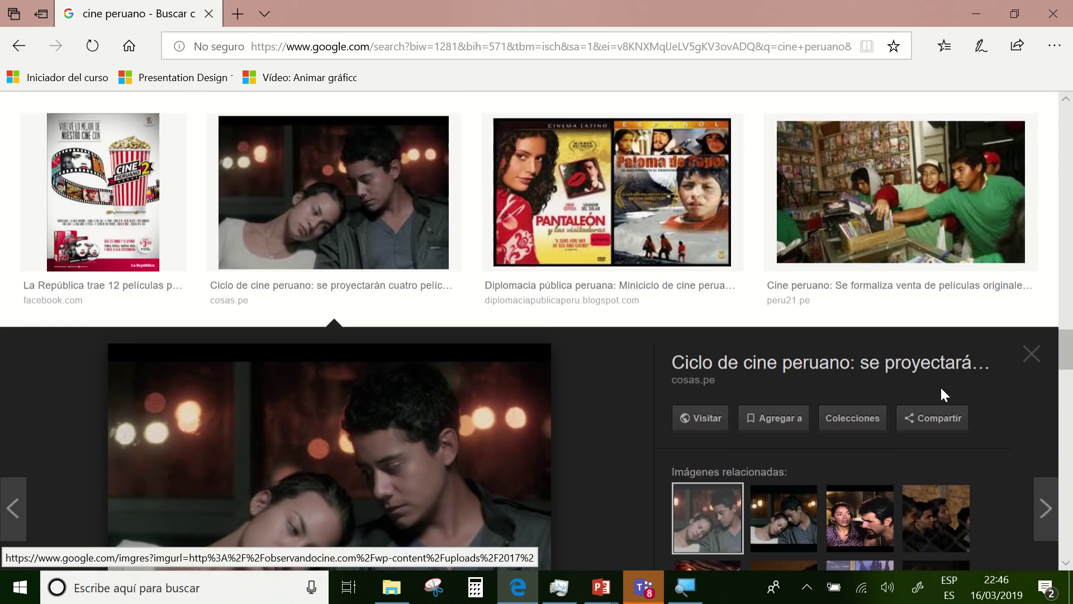
pyautogui.scroll(-8, 942, 389)
pyautogui.scroll(-8, 941, 389)
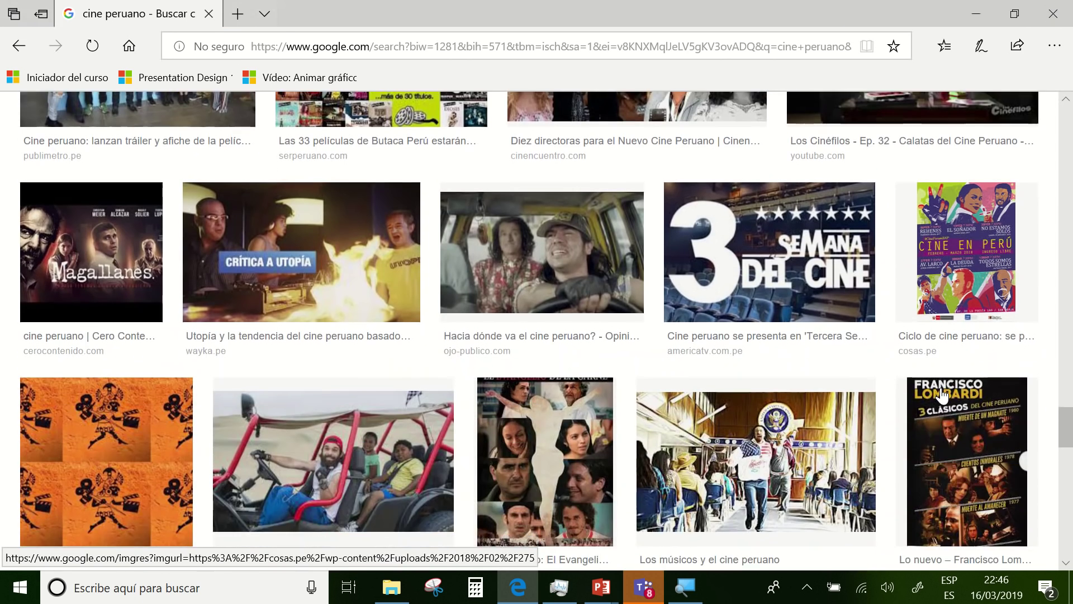
pyautogui.scroll(-1, 942, 395)
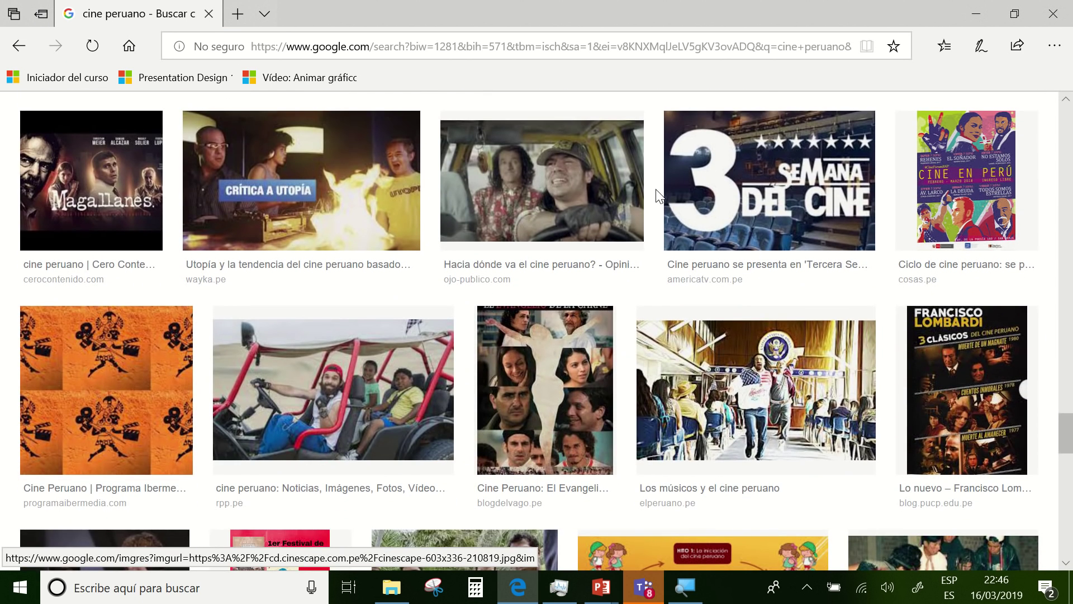
pyautogui.click(590, 201)
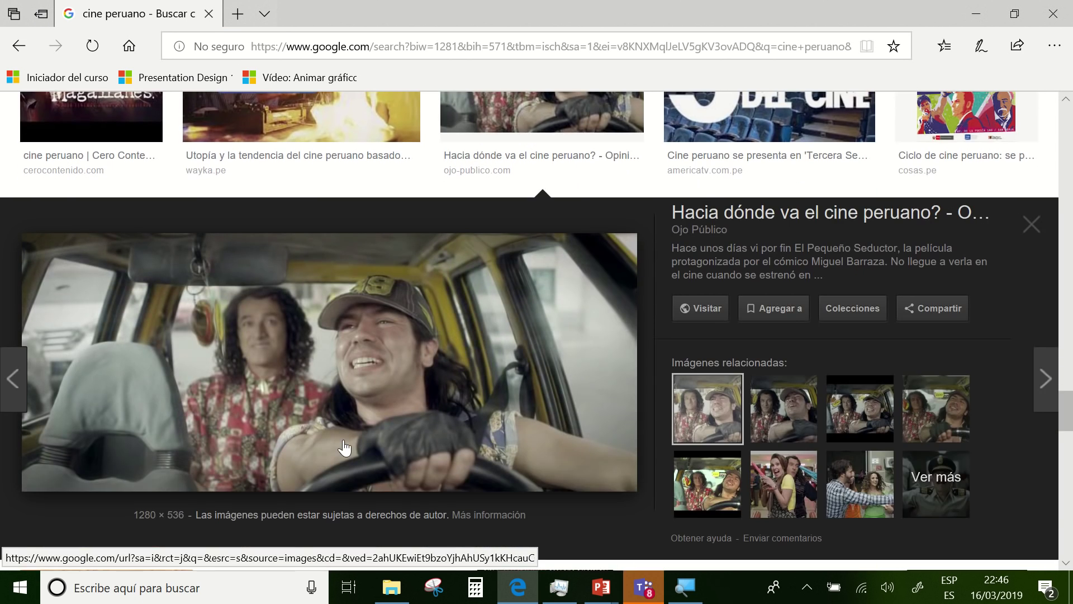
pyautogui.scroll(5, 350, 424)
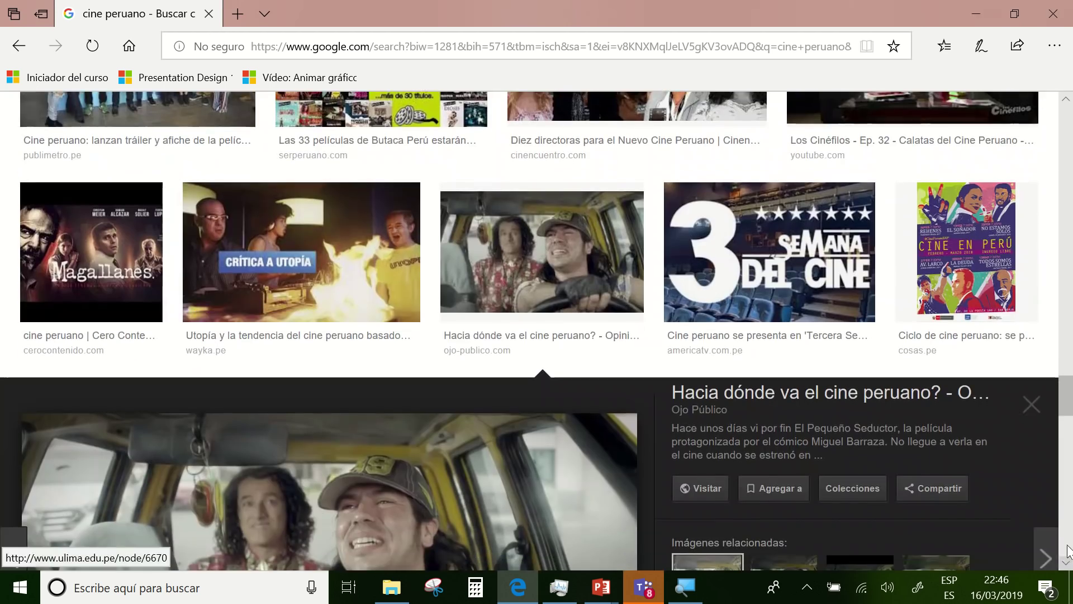
# Preview the bearded man seated among blue cinema seats and start Web Note drawing.
pyautogui.scroll(-4, 944, 493)
pyautogui.scroll(-5, 943, 493)
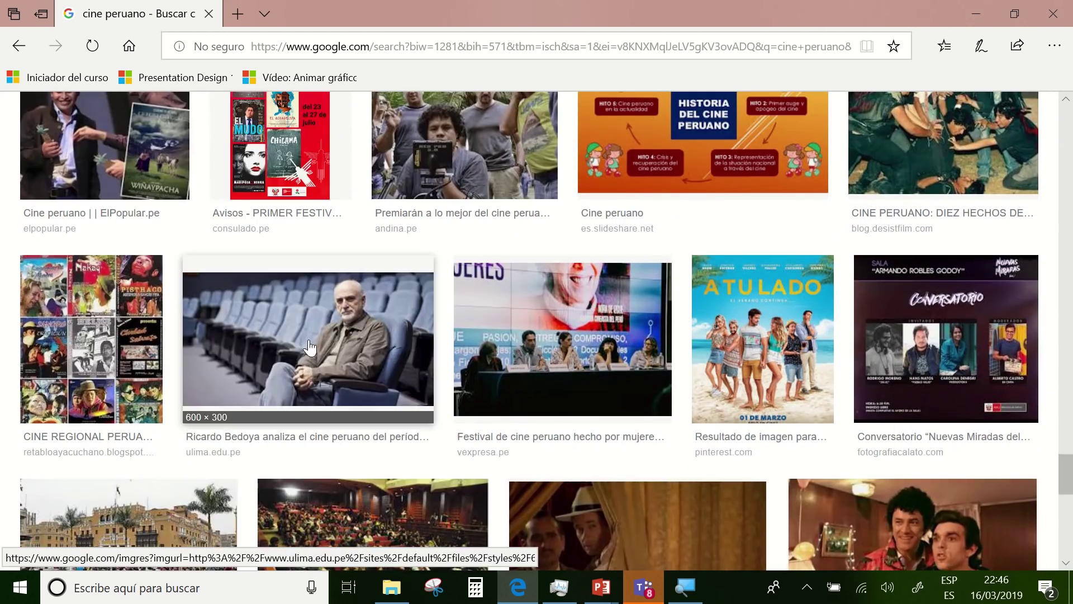
pyautogui.click(305, 346)
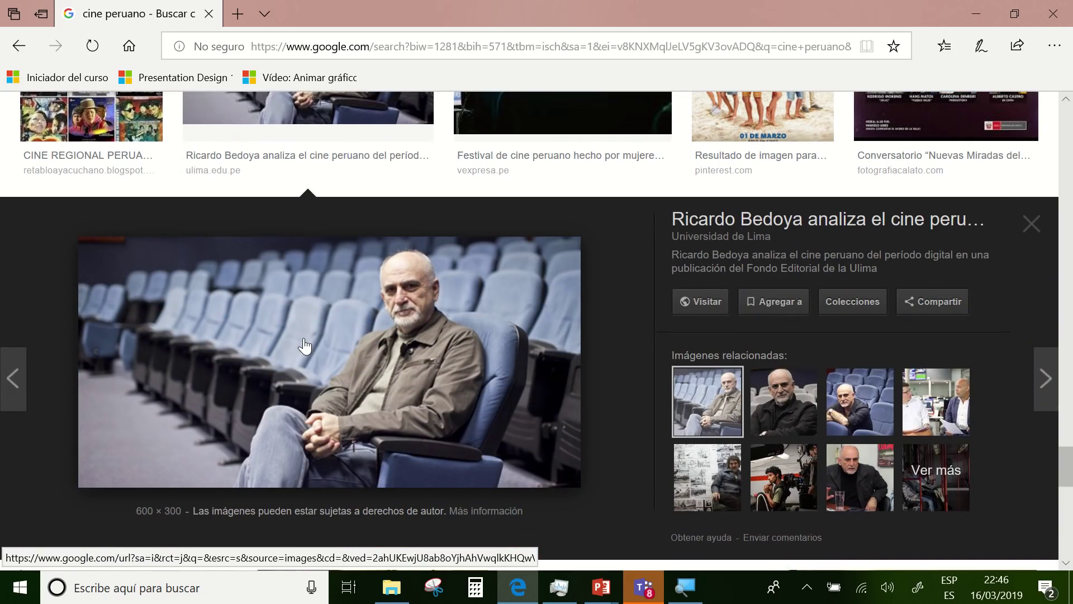
pyautogui.click(981, 46)
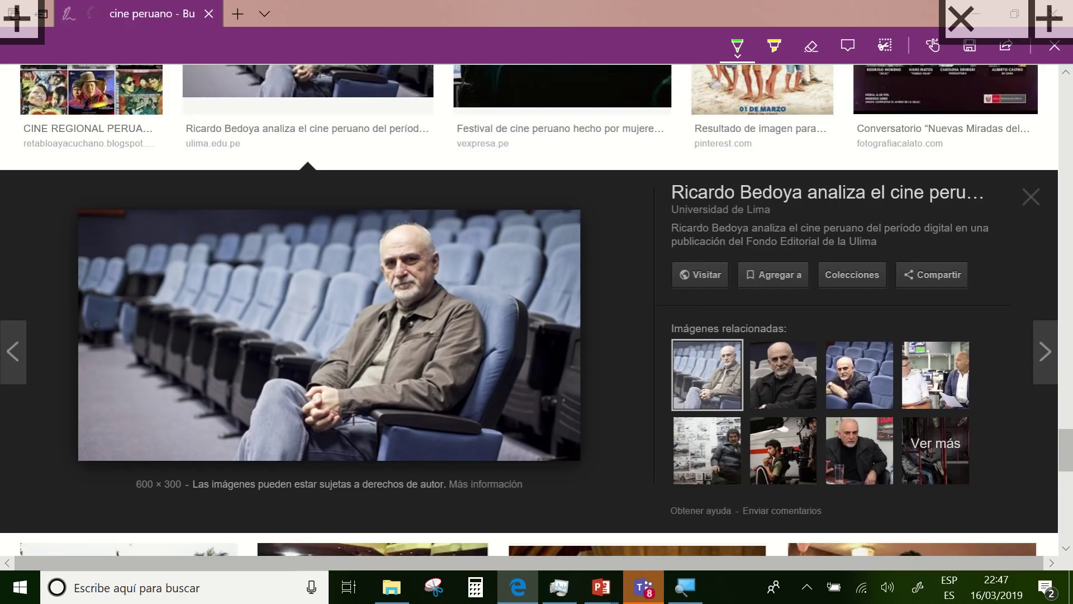
# Sketch green thirds-grid lines and circle the seated man, then discard the ink unsaved.
pyautogui.moveTo(424, 205); pyautogui.dragTo(400, 468)
pyautogui.moveTo(230, 216); pyautogui.dragTo(224, 461)
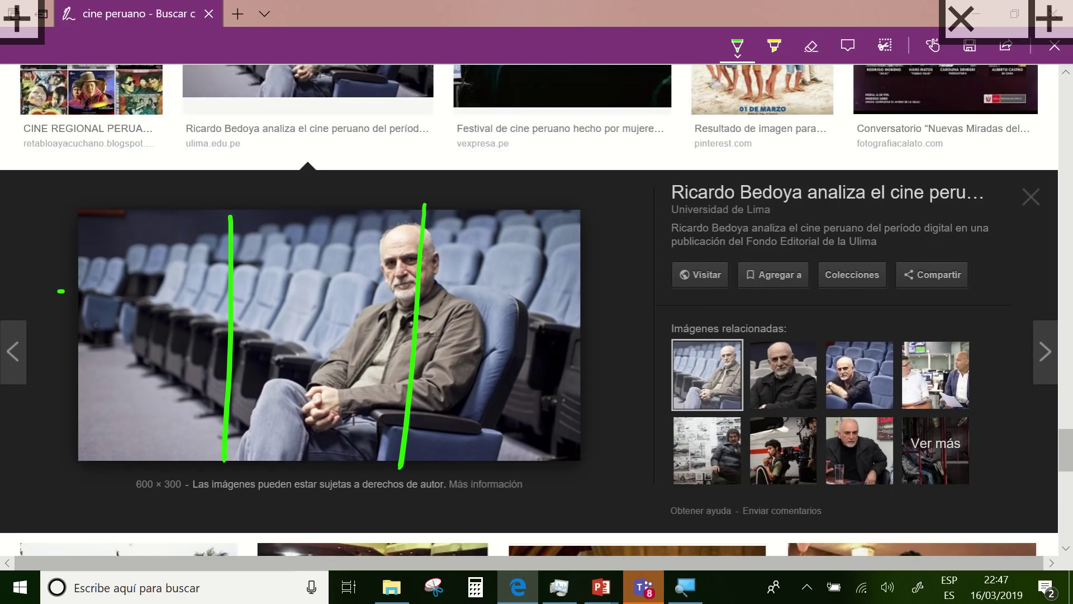
pyautogui.moveTo(60, 291); pyautogui.dragTo(620, 304)
pyautogui.moveTo(123, 369); pyautogui.dragTo(605, 384)
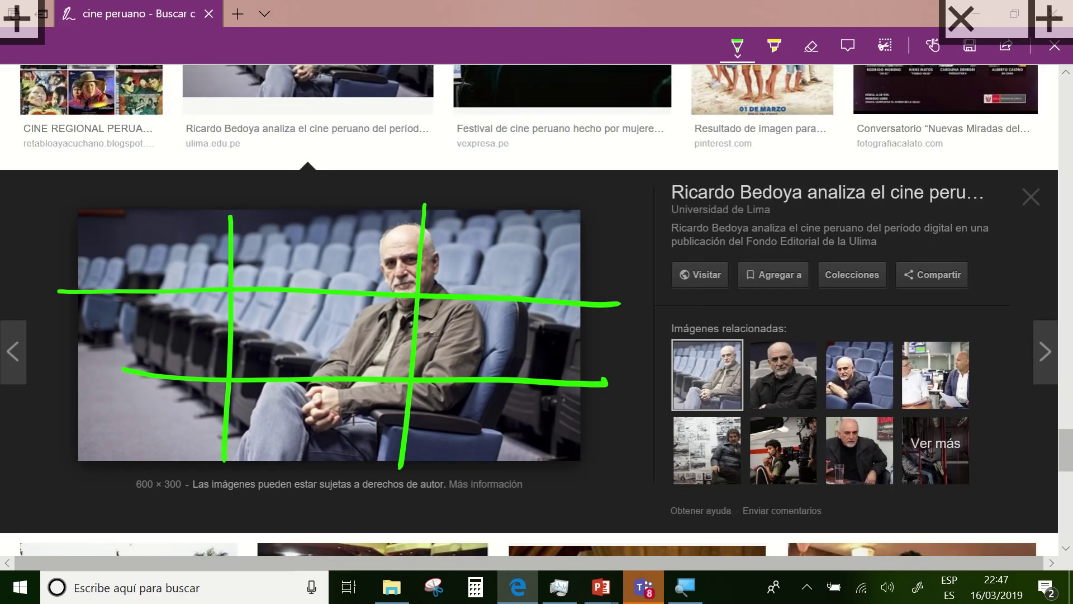
pyautogui.moveTo(411, 258); pyautogui.dragTo(398, 465)
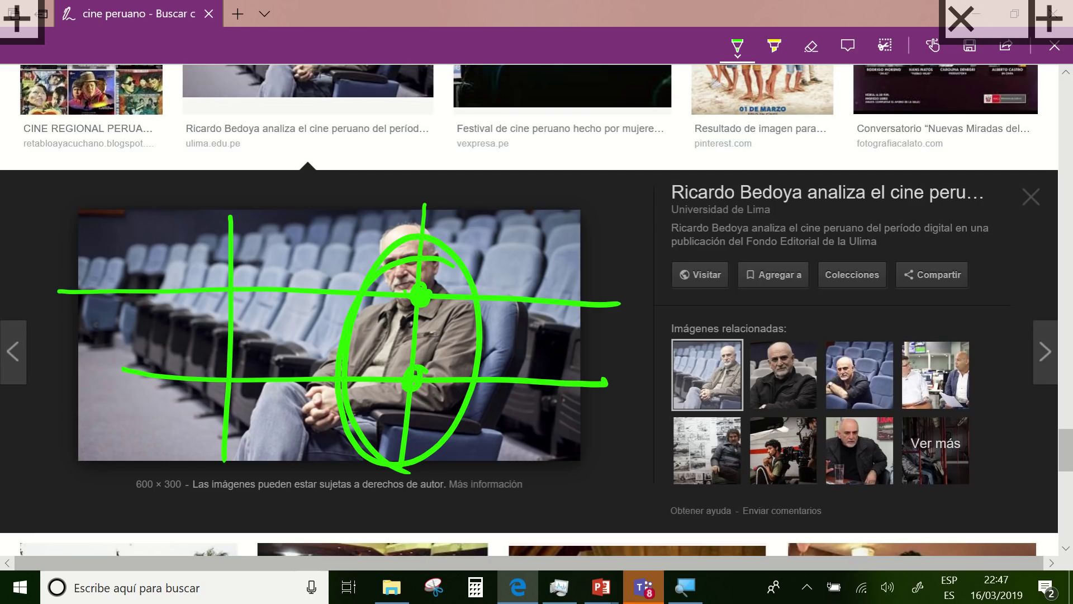
pyautogui.moveTo(154, 206)
pyautogui.mouseDown()
pyautogui.moveTo(92, 325)
pyautogui.moveTo(201, 181)
pyautogui.moveTo(324, 187)
pyautogui.moveTo(290, 461)
pyautogui.mouseUp()
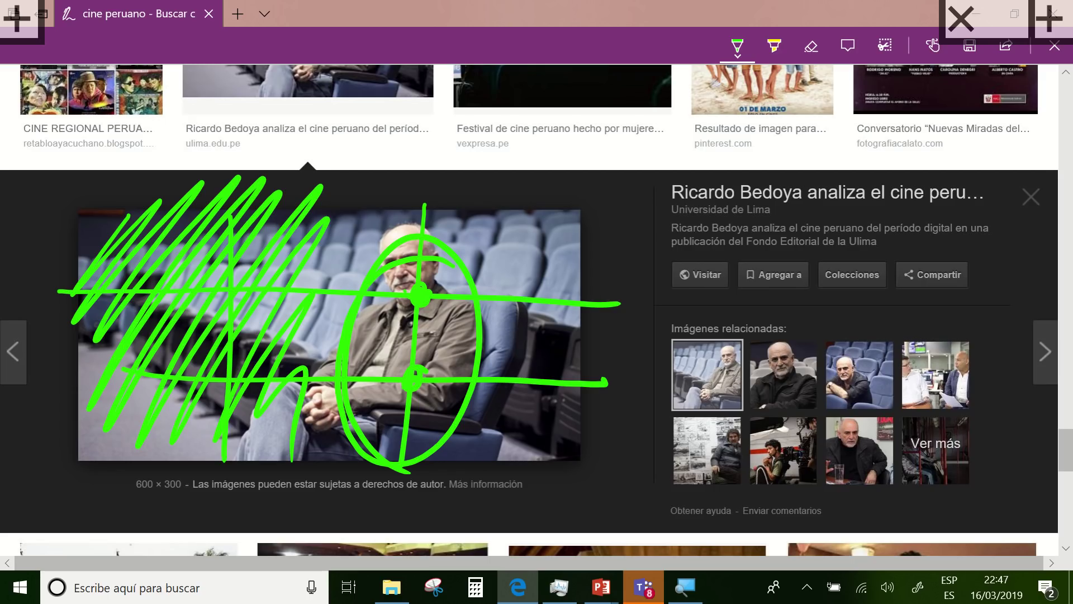
pyautogui.click(1054, 46)
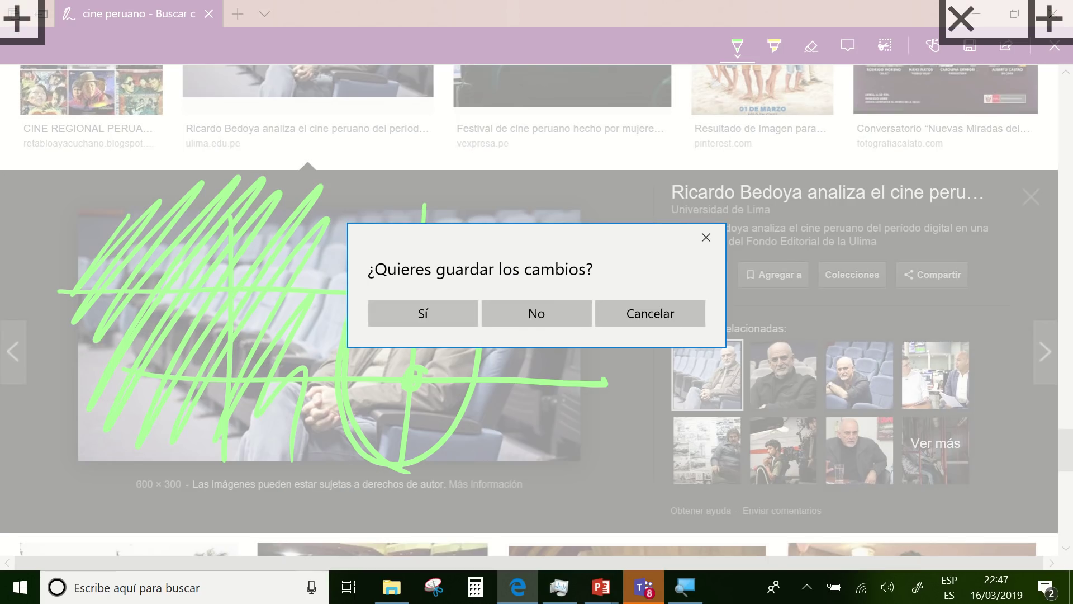
pyautogui.click(537, 313)
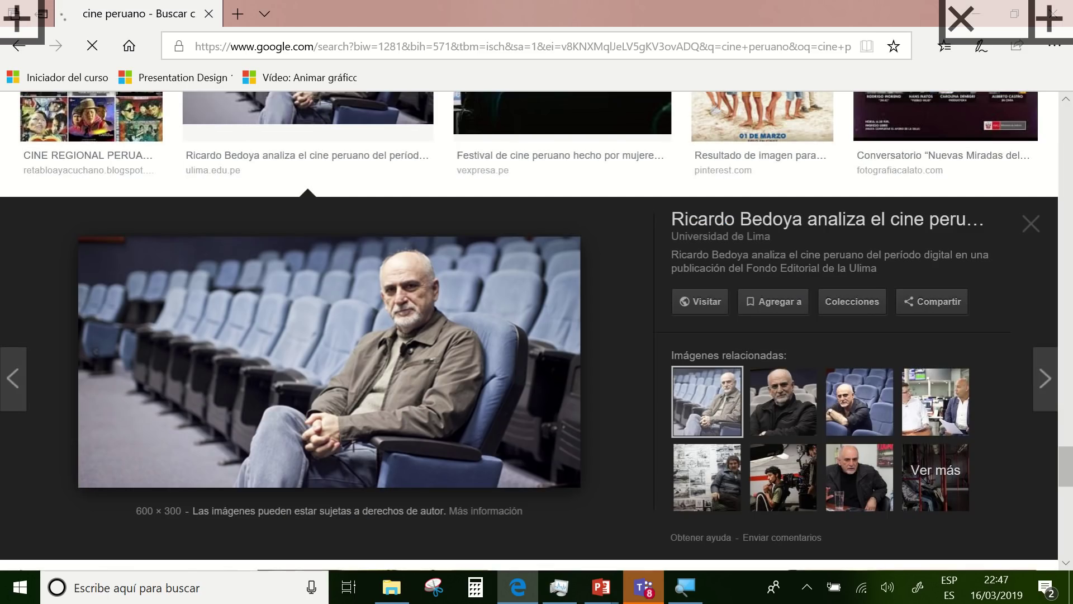
# Open the Ricardo Bedoya photo's source article on ulima.edu.pe in a new tab.
pyautogui.rightClick(408, 311)
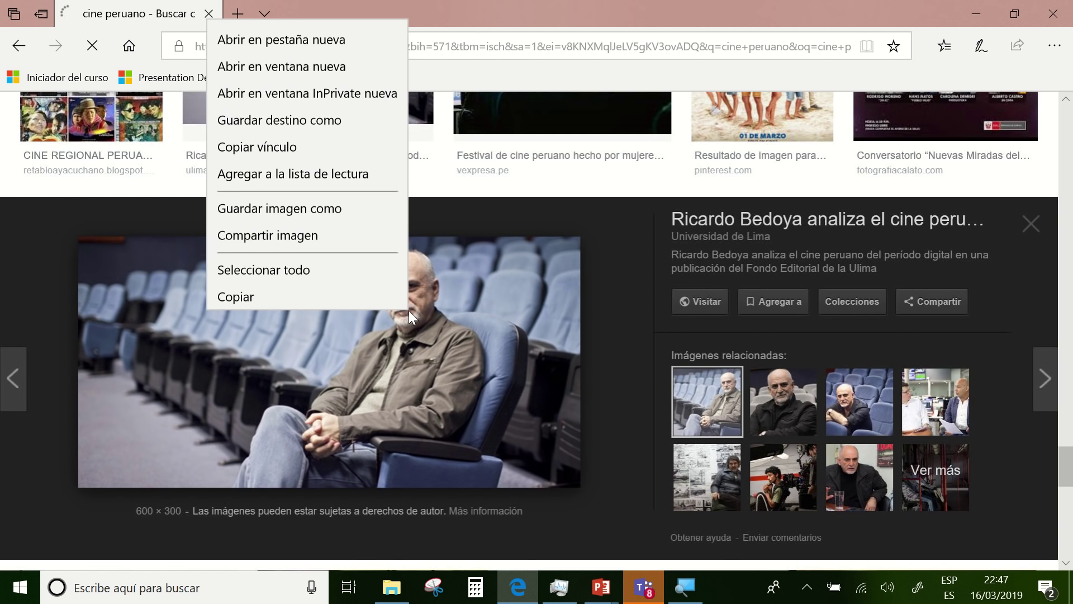
pyautogui.click(338, 324)
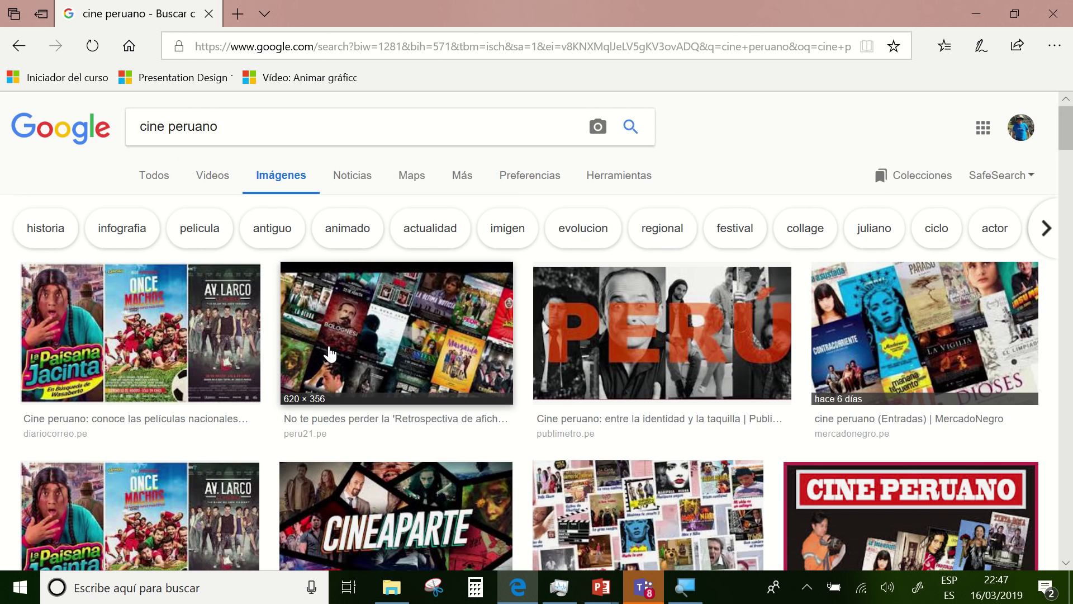
pyautogui.click(330, 354)
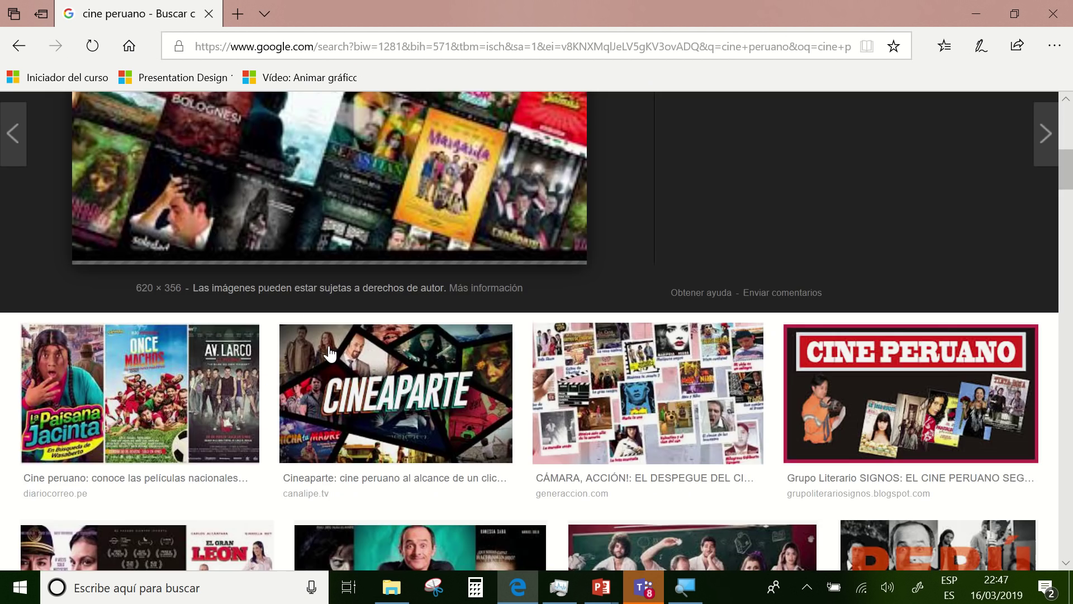
pyautogui.scroll(-5, 331, 354)
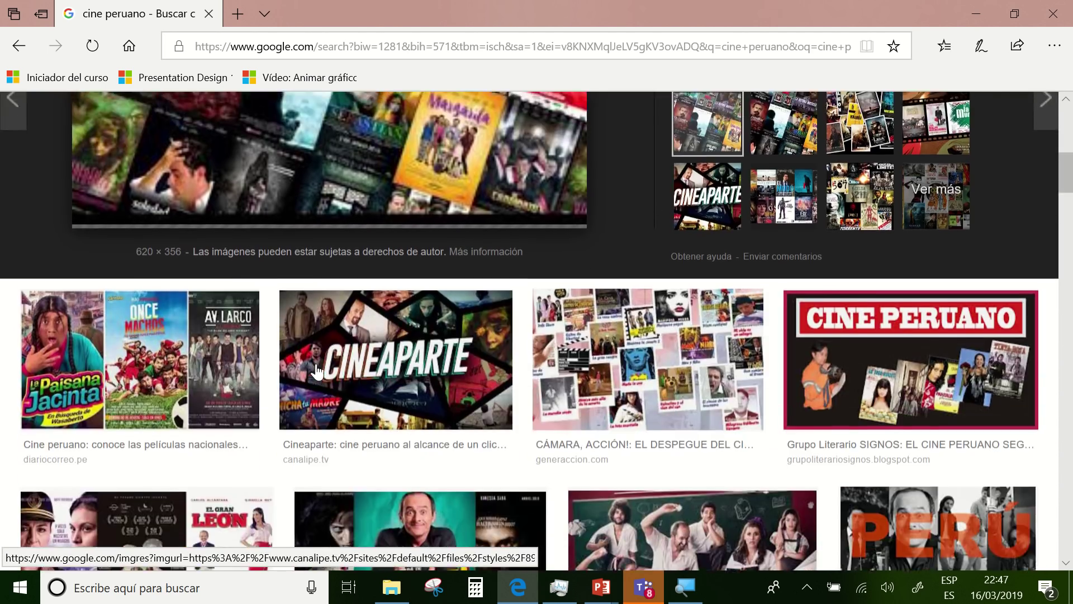
pyautogui.scroll(-5, 325, 363)
pyautogui.scroll(-5, 317, 372)
pyautogui.scroll(-5, 317, 372)
pyautogui.scroll(-5, 316, 363)
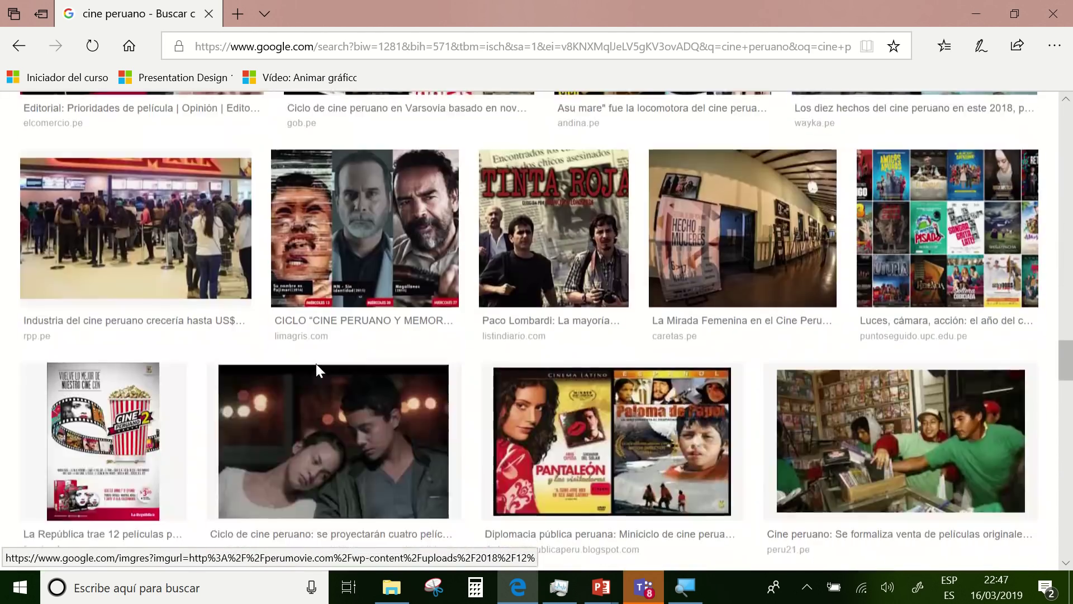
pyautogui.scroll(-5, 316, 363)
pyautogui.scroll(-5, 317, 371)
pyautogui.scroll(-5, 316, 372)
pyautogui.scroll(-3, 315, 369)
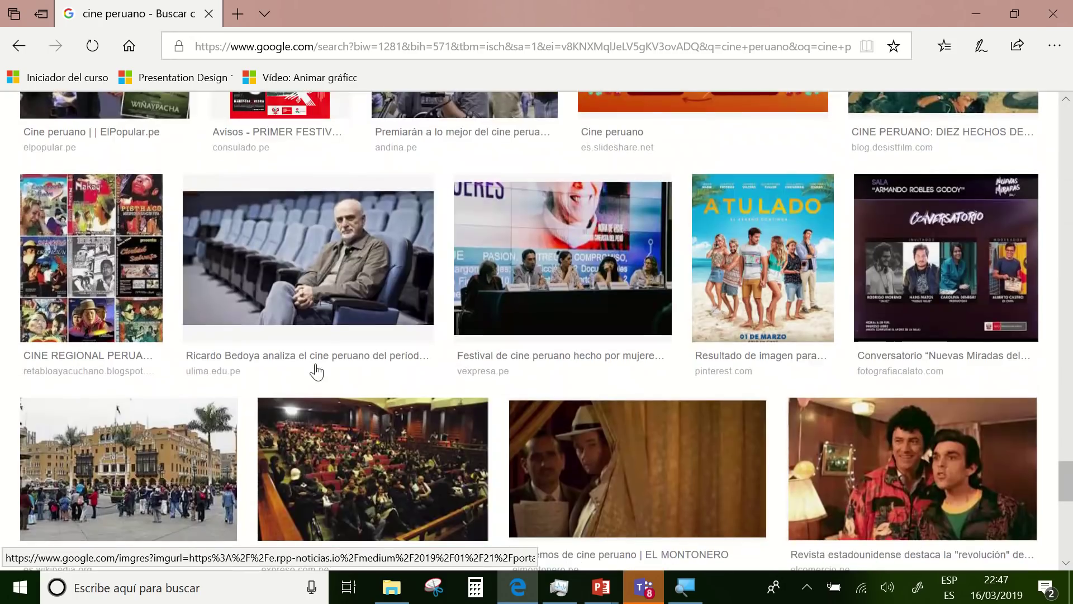
pyautogui.click(375, 270)
pyautogui.click(369, 302)
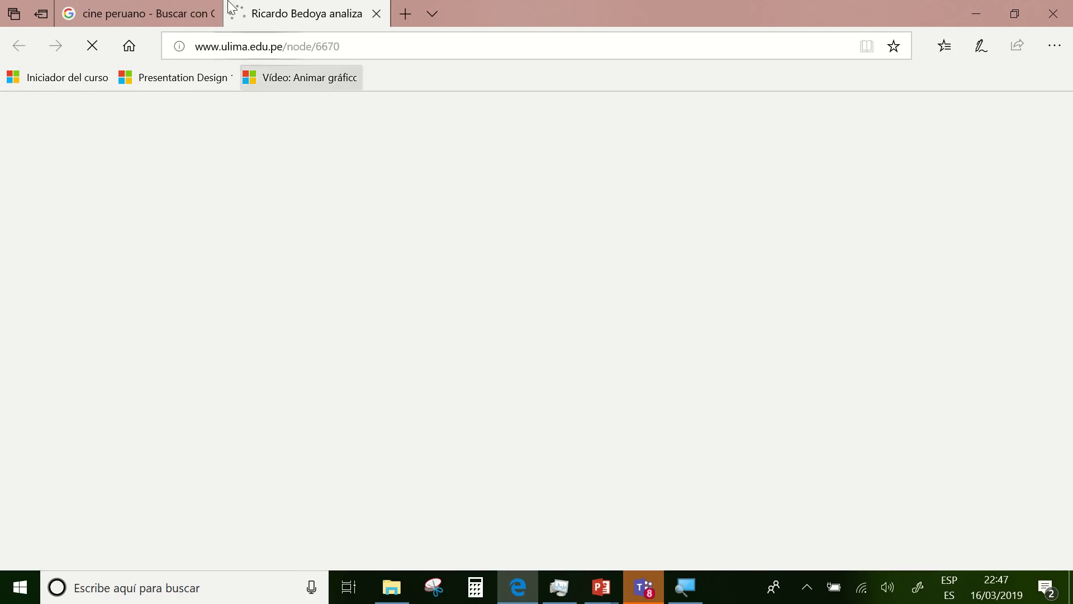
# Copy the article's cinema-seat photo of Ricardo Bedoya.
pyautogui.scroll(-5, 282, 302)
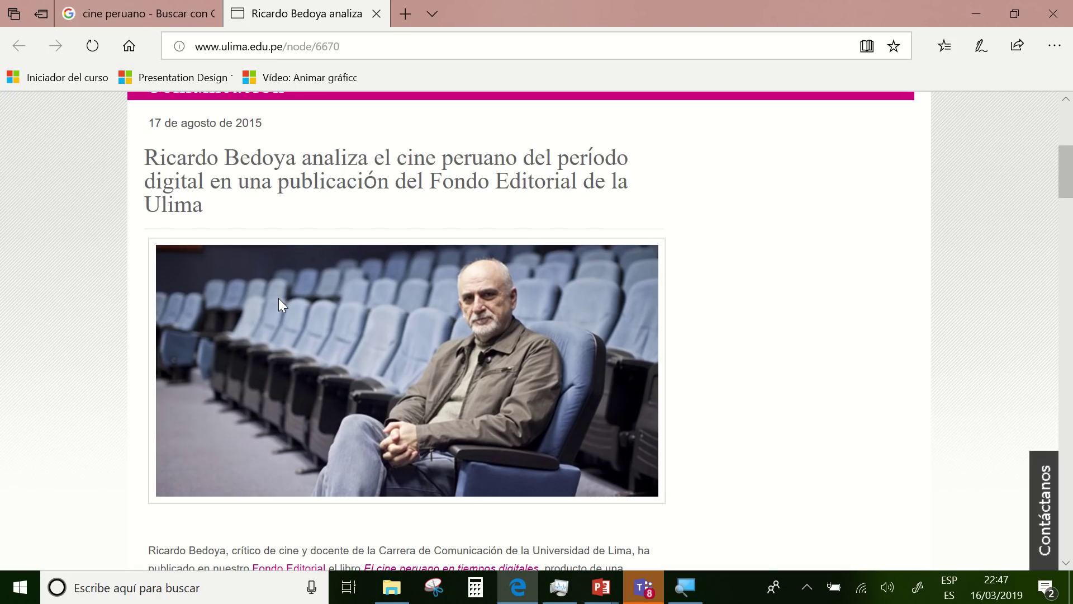
pyautogui.rightClick(397, 363)
pyautogui.click(448, 505)
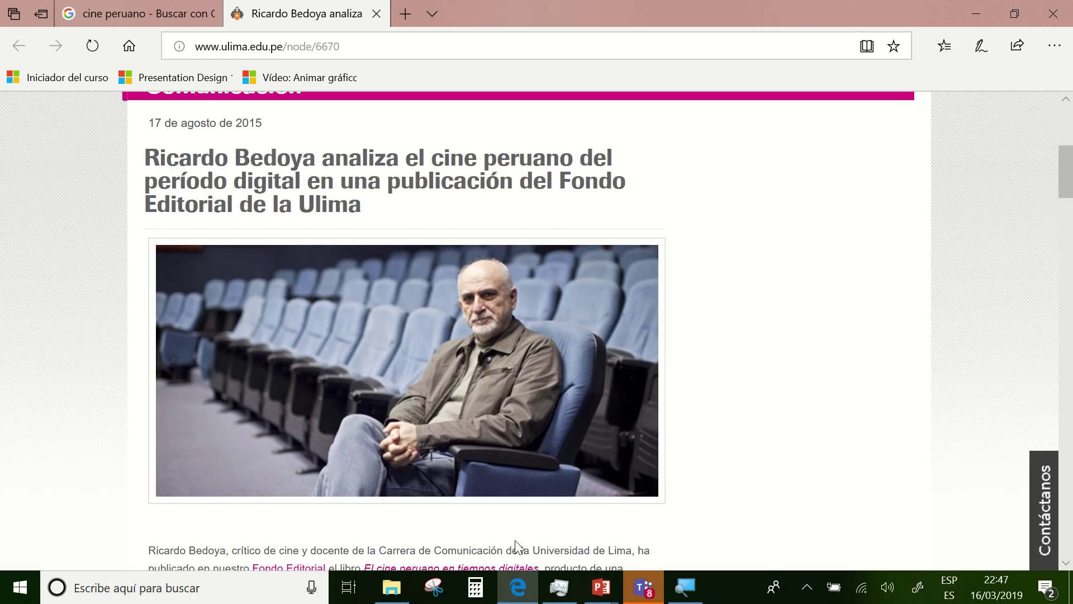
pyautogui.click(602, 586)
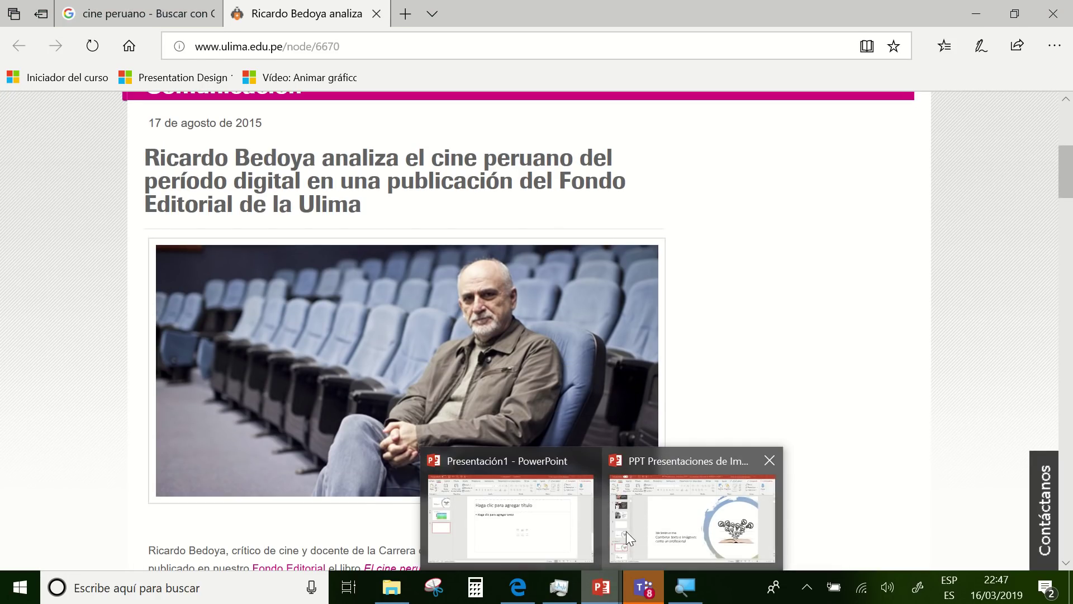
pyautogui.moveTo(510, 508)
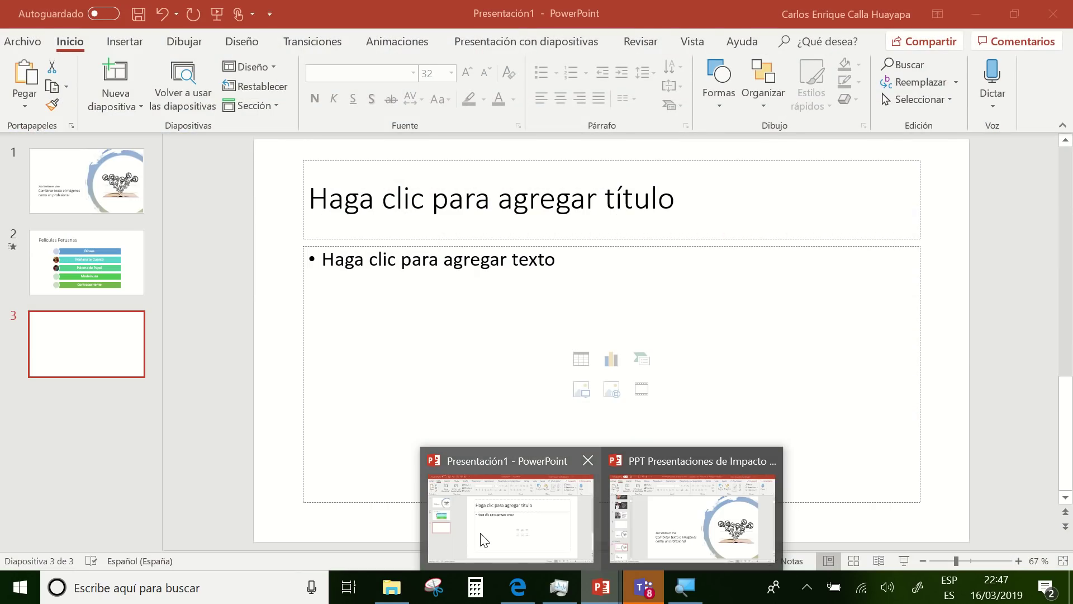
# Paste the Bedoya photo onto slide 3 of Presentación1 and stretch it to 33,87 × 19,05 cm.
pyautogui.click(484, 539)
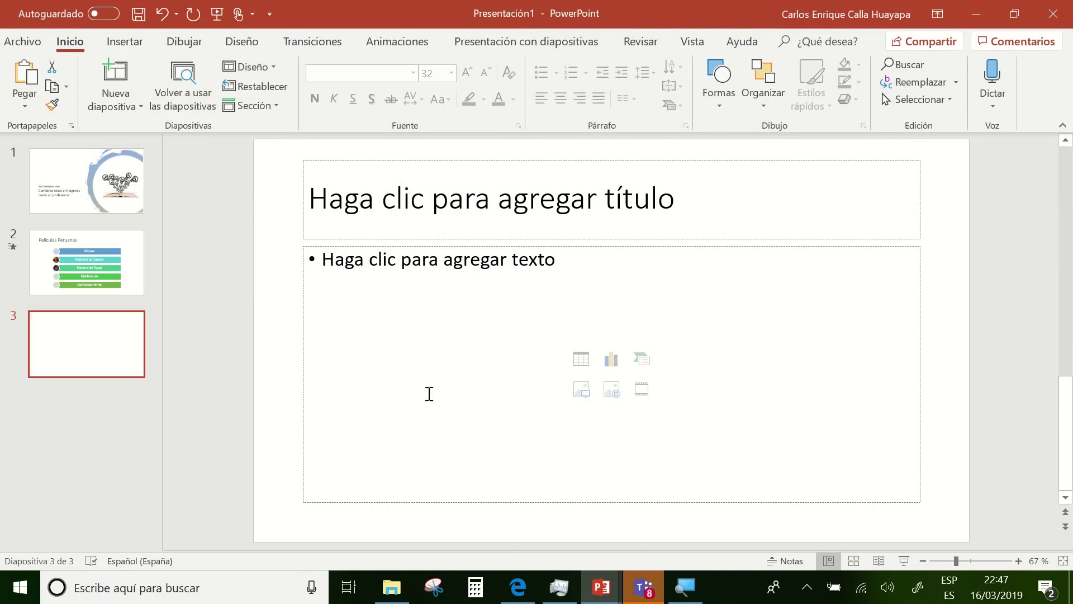
pyautogui.click(291, 366)
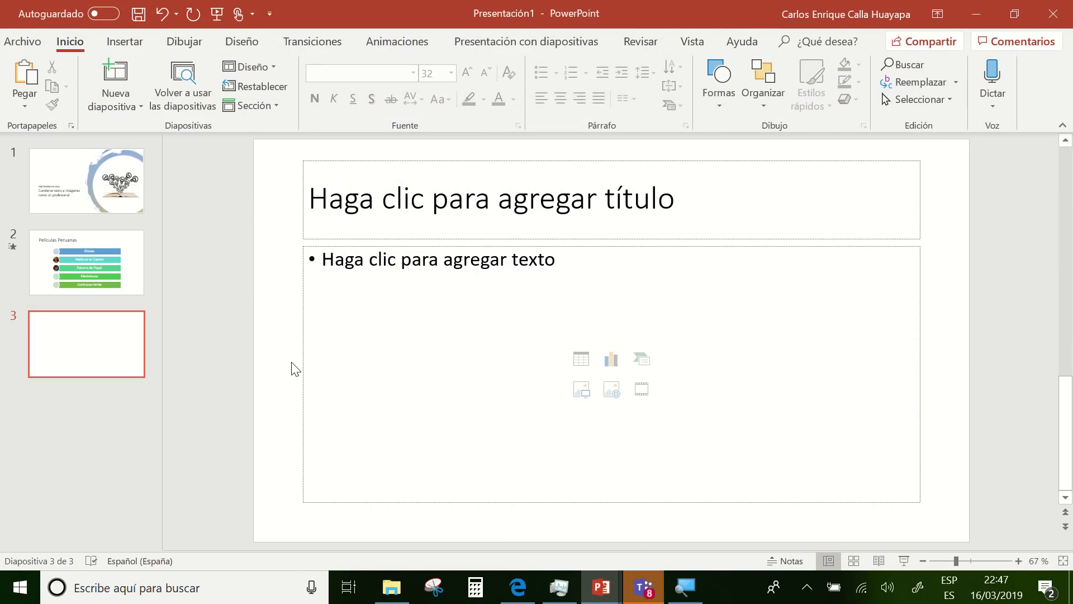
pyautogui.hotkey('ctrl', 'v')
pyautogui.moveTo(495, 352); pyautogui.dragTo(306, 212)
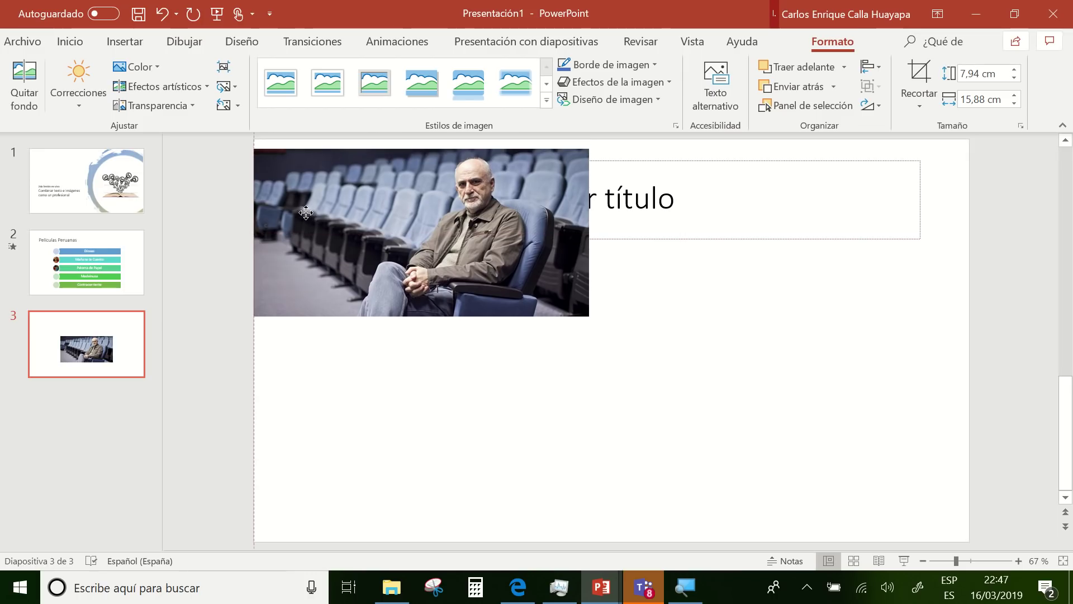
pyautogui.moveTo(589, 316)
pyautogui.mouseDown()
pyautogui.moveTo(686, 386)
pyautogui.moveTo(924, 494)
pyautogui.mouseUp()
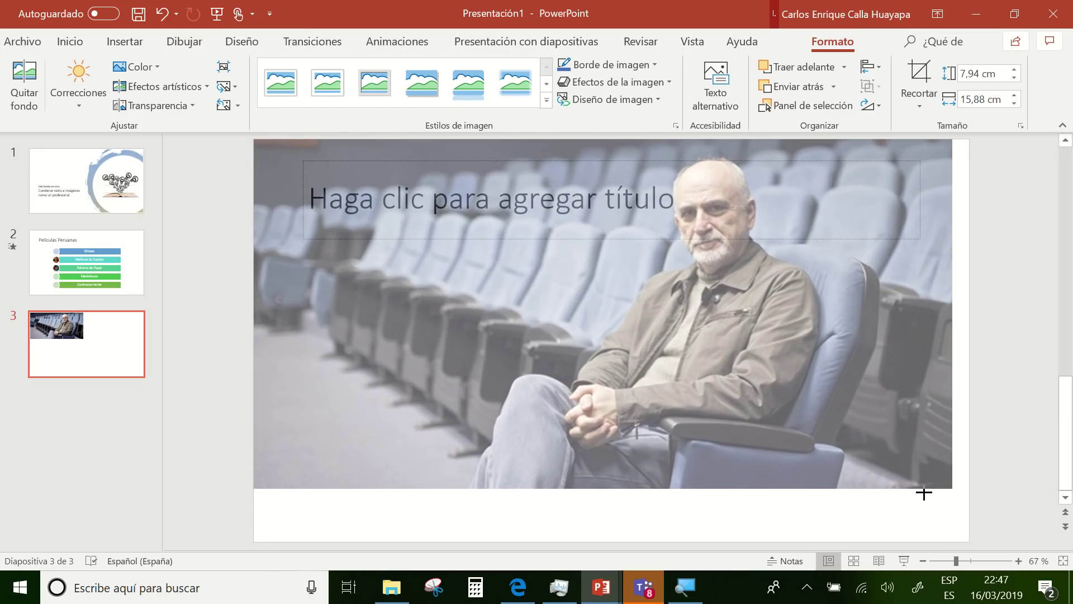
pyautogui.moveTo(924, 493); pyautogui.dragTo(923, 501)
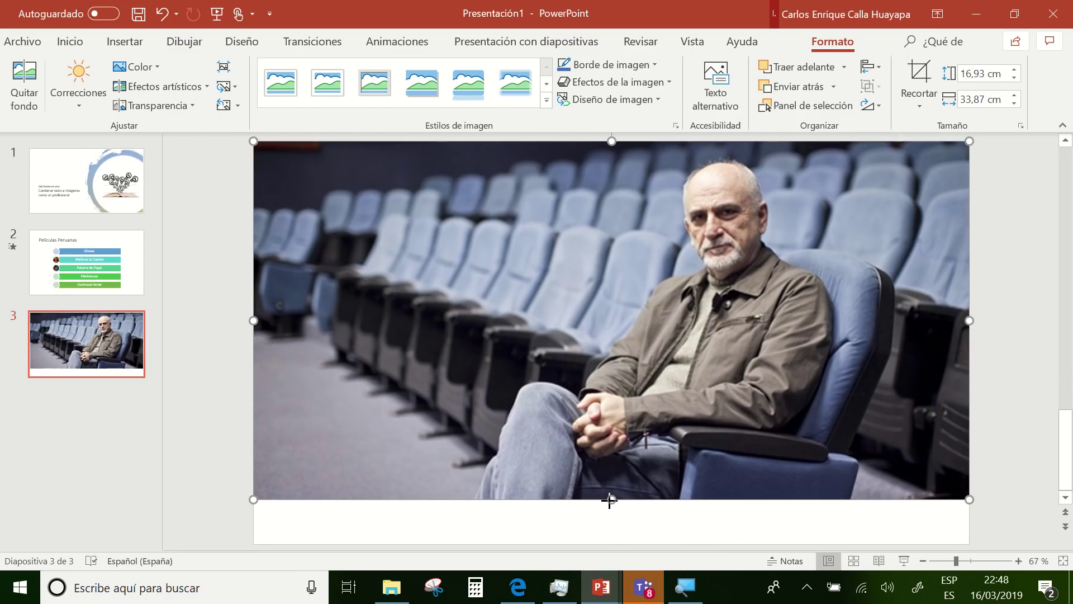
pyautogui.moveTo(612, 499); pyautogui.dragTo(615, 542)
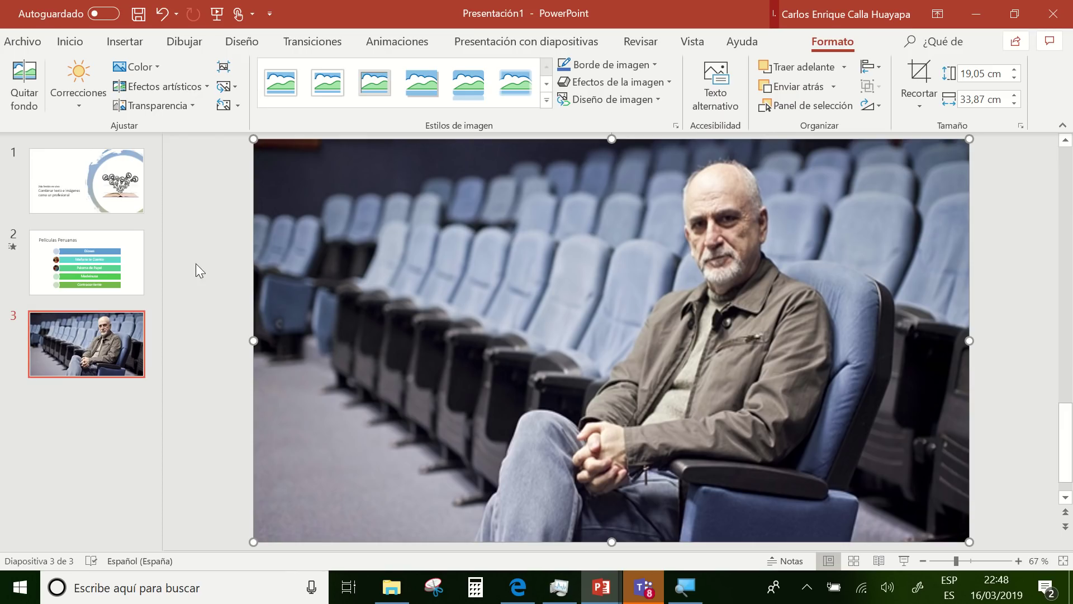
pyautogui.hotkey('alt', 'Tab')
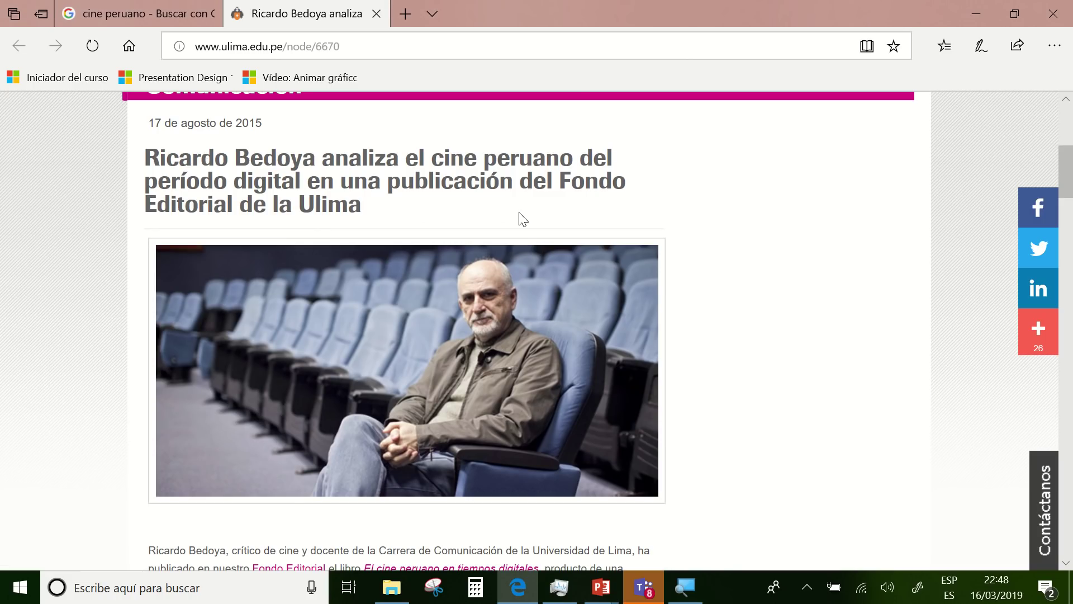
# Select the article's full headline, then return to slide 3 in Presentación1.
pyautogui.moveTo(520, 220)
pyautogui.mouseDown()
pyautogui.moveTo(321, 223)
pyautogui.moveTo(225, 210)
pyautogui.moveTo(143, 168)
pyautogui.mouseUp()
pyautogui.hotkey('ctrl', 'c')
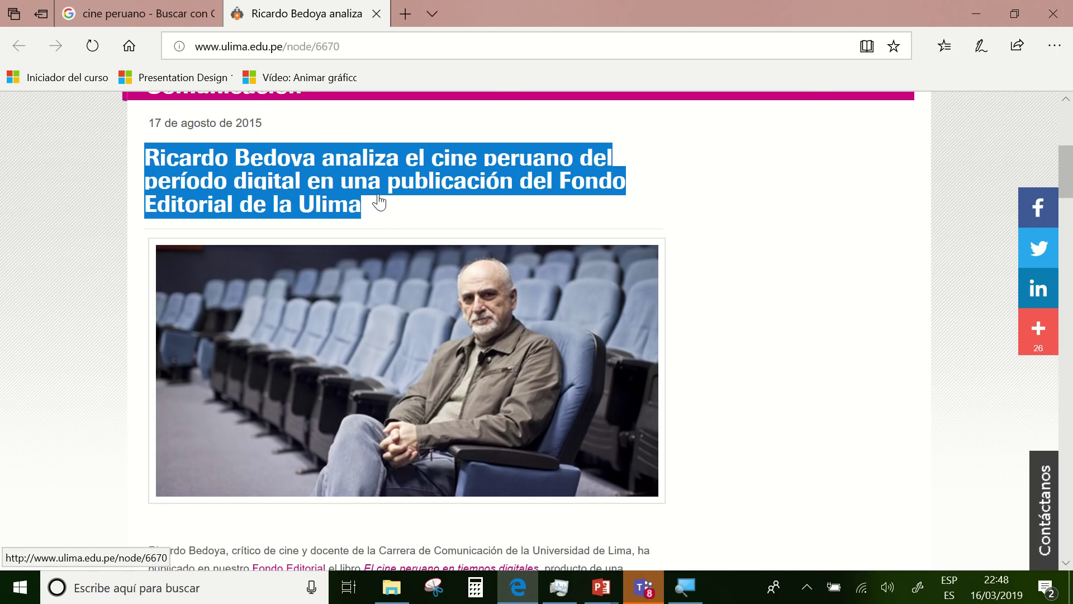
pyautogui.hotkey('alt', 'Tab')
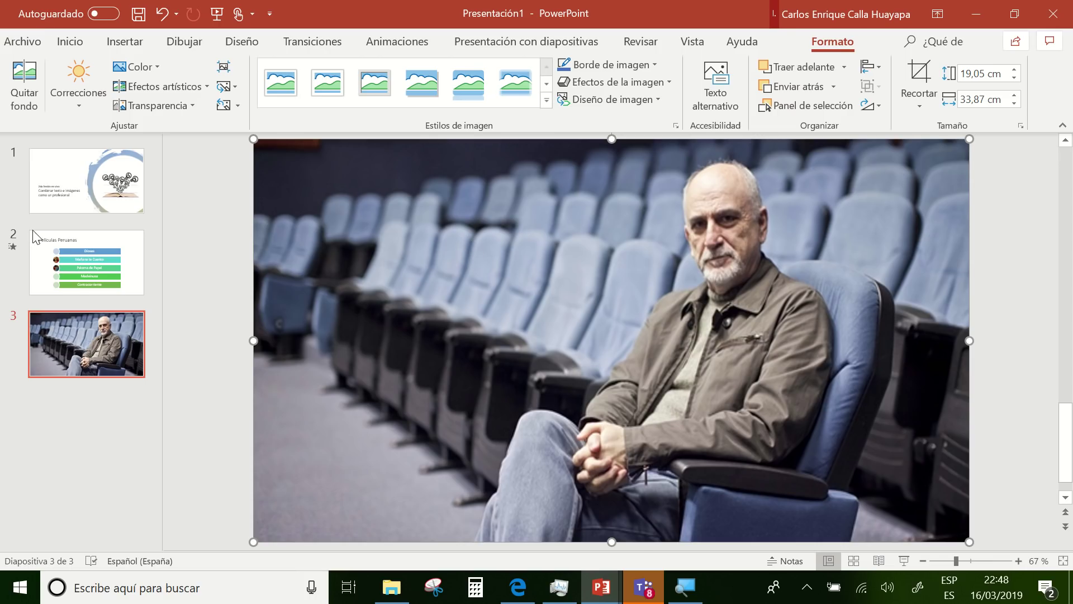
pyautogui.click(44, 210)
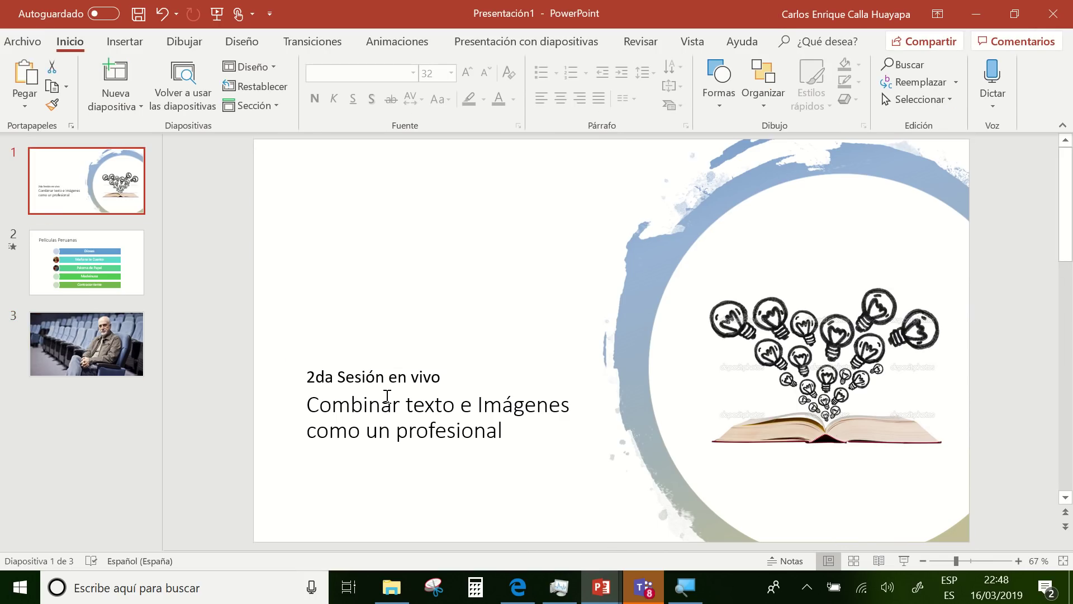
pyautogui.click(126, 358)
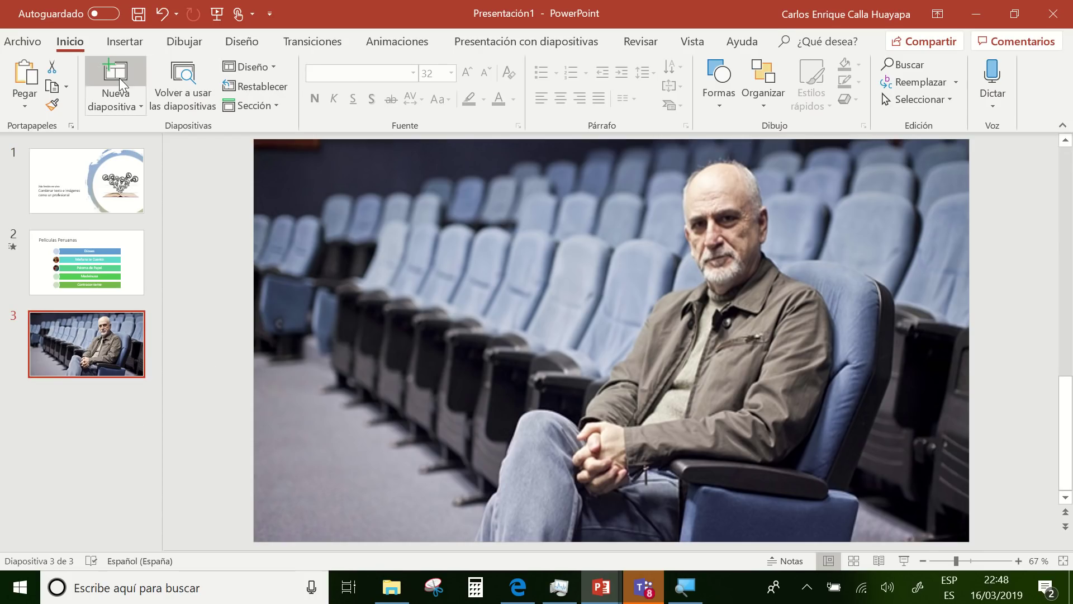
pyautogui.click(132, 47)
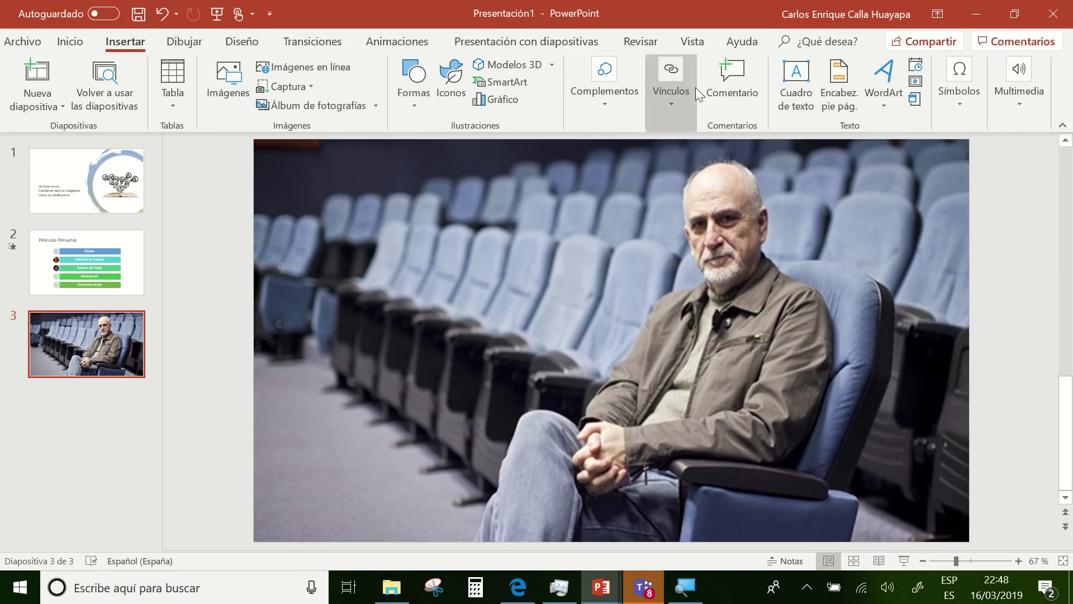
# Add a text box over the photo's left side holding the headline as plain text.
pyautogui.click(796, 106)
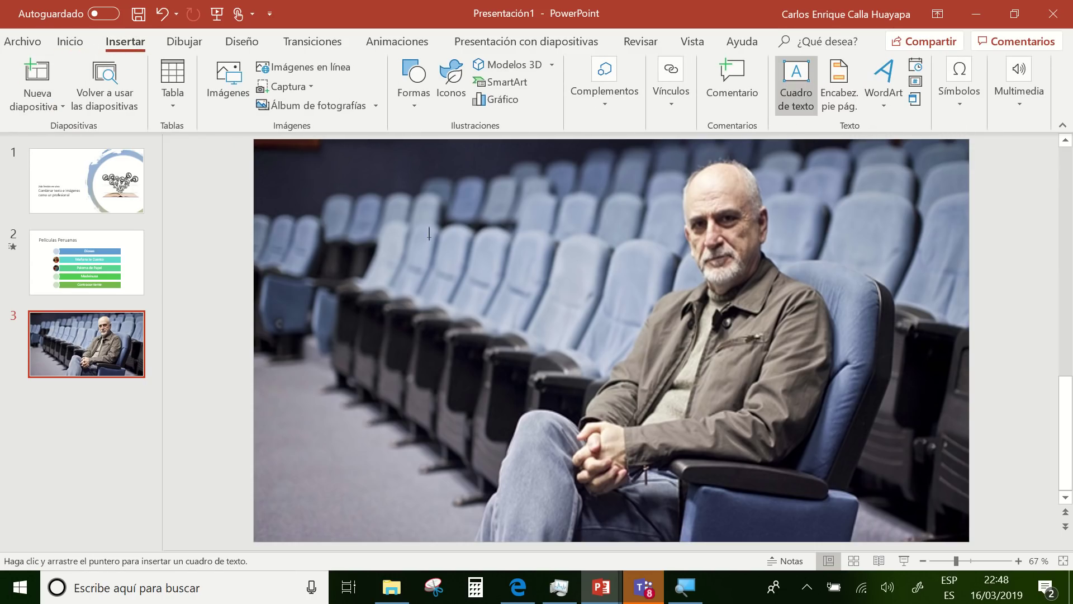
pyautogui.moveTo(326, 209); pyautogui.dragTo(546, 417)
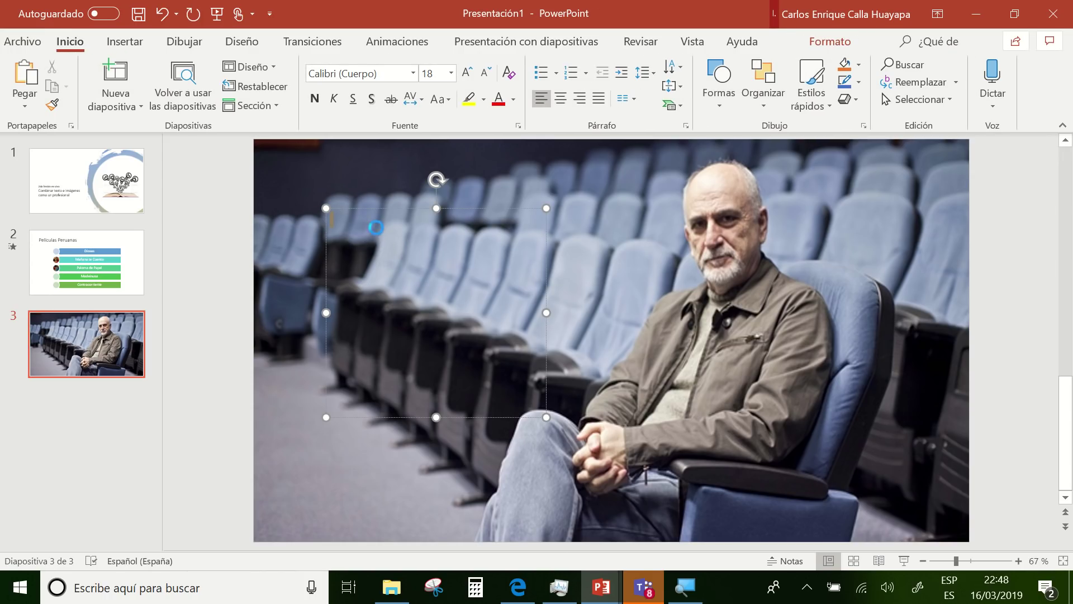
pyautogui.hotkey('ctrl', 'v')
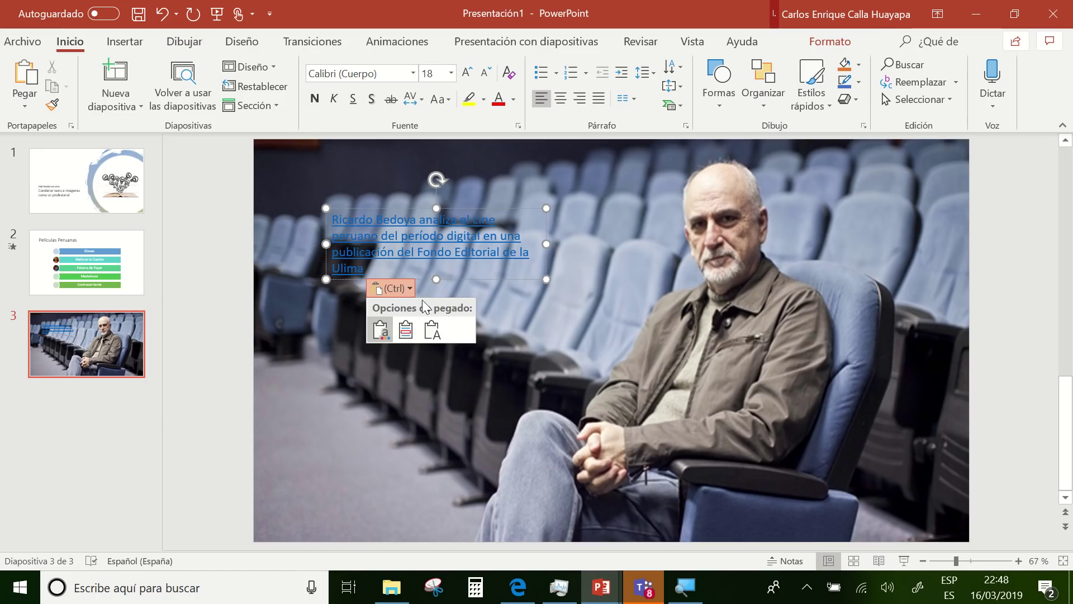
pyautogui.click(431, 317)
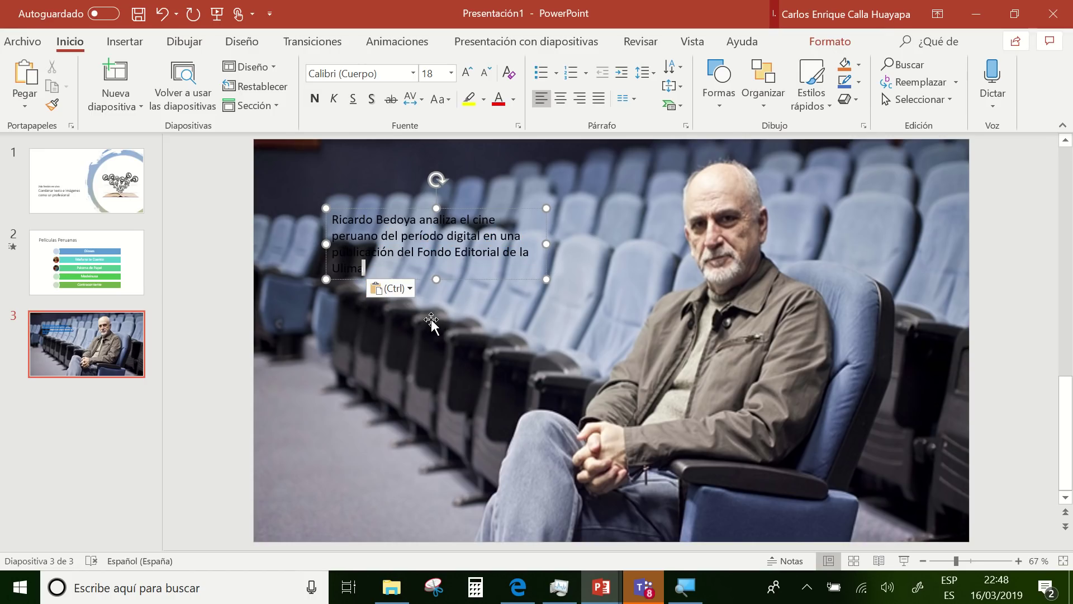
pyautogui.click(542, 254)
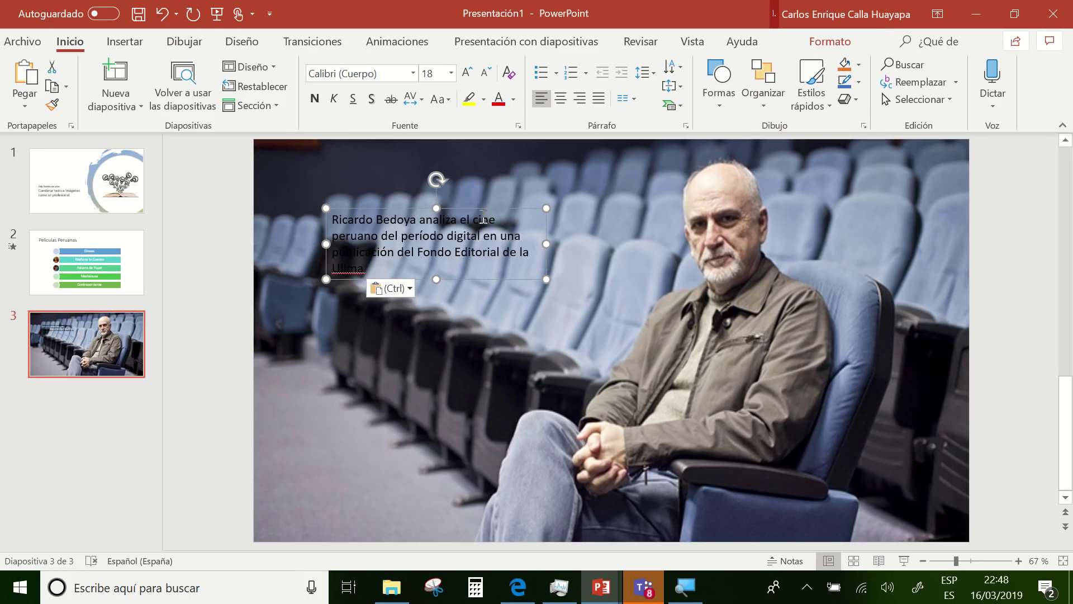
# Enlarge the headline to 40 pt, nudge it up-left and make it white.
pyautogui.click(471, 77)
pyautogui.click(467, 72)
pyautogui.click(467, 72)
pyautogui.click(466, 73)
pyautogui.click(467, 72)
pyautogui.click(466, 72)
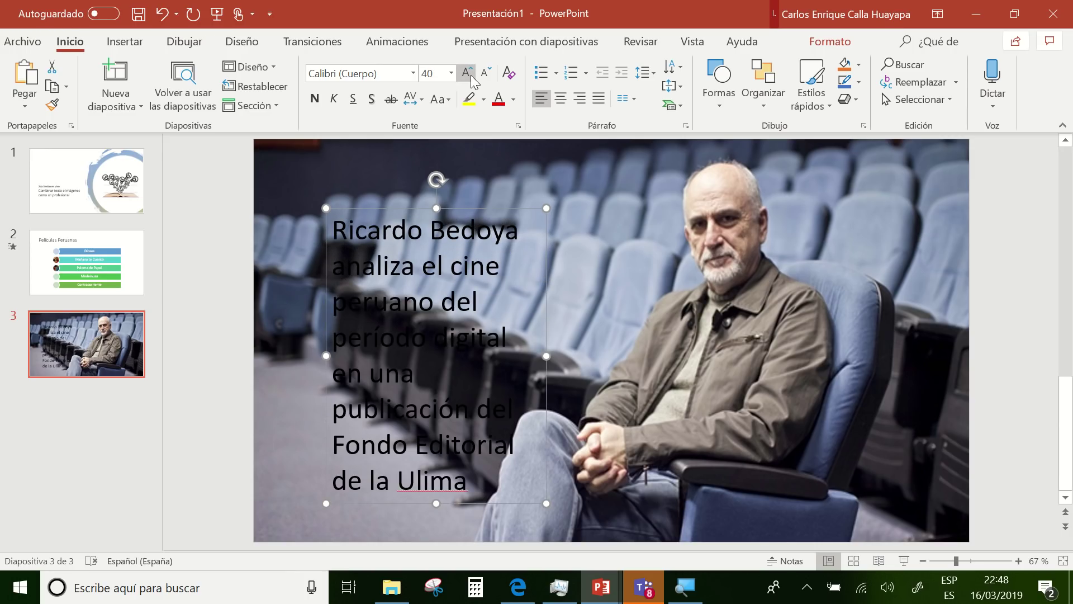
pyautogui.moveTo(544, 326); pyautogui.dragTo(522, 305)
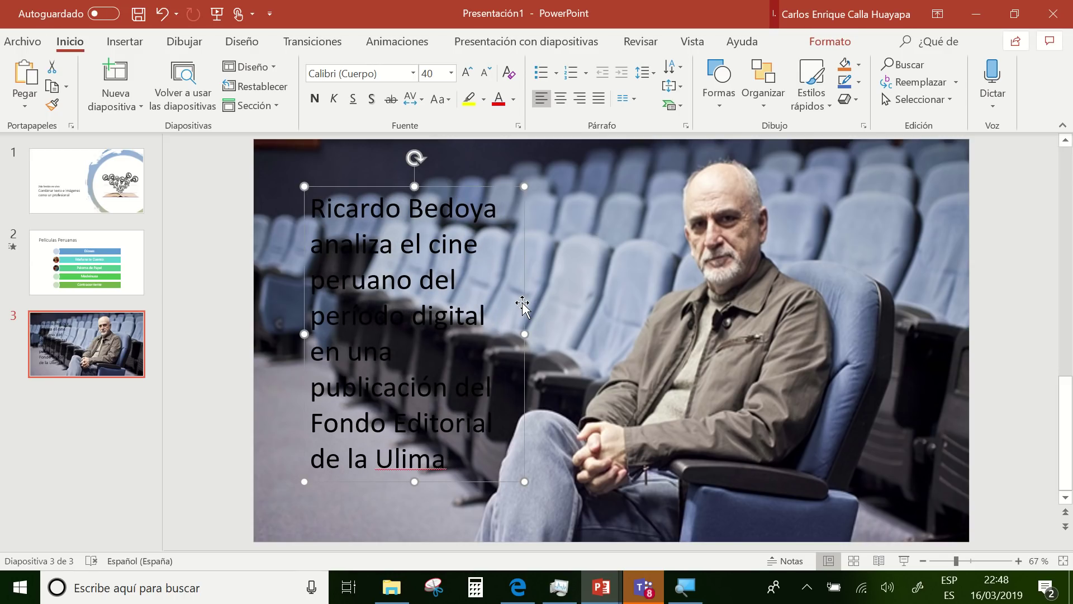
pyautogui.click(513, 99)
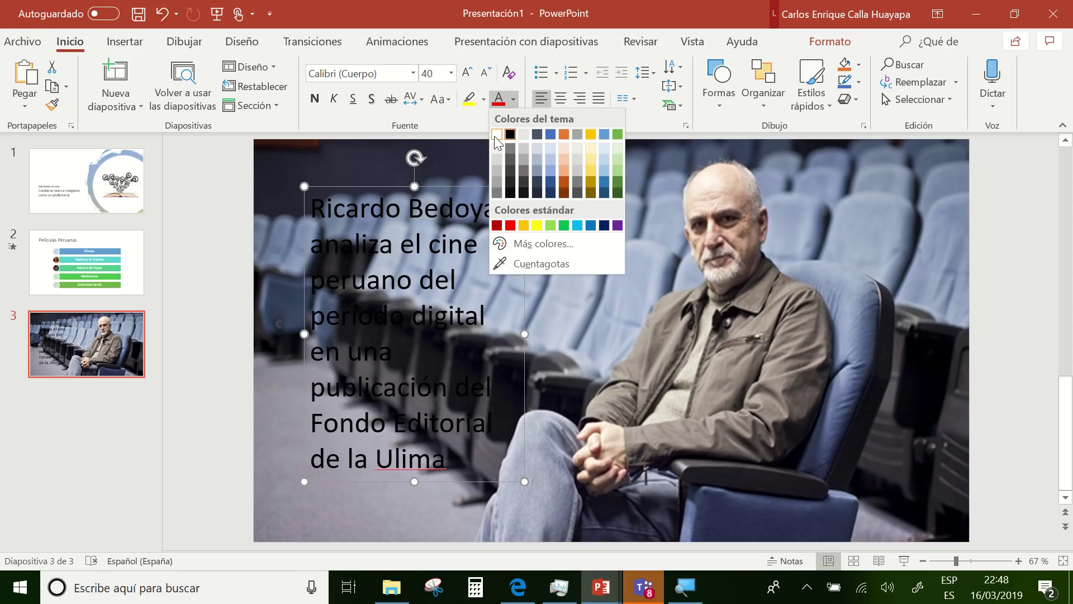
pyautogui.click(497, 134)
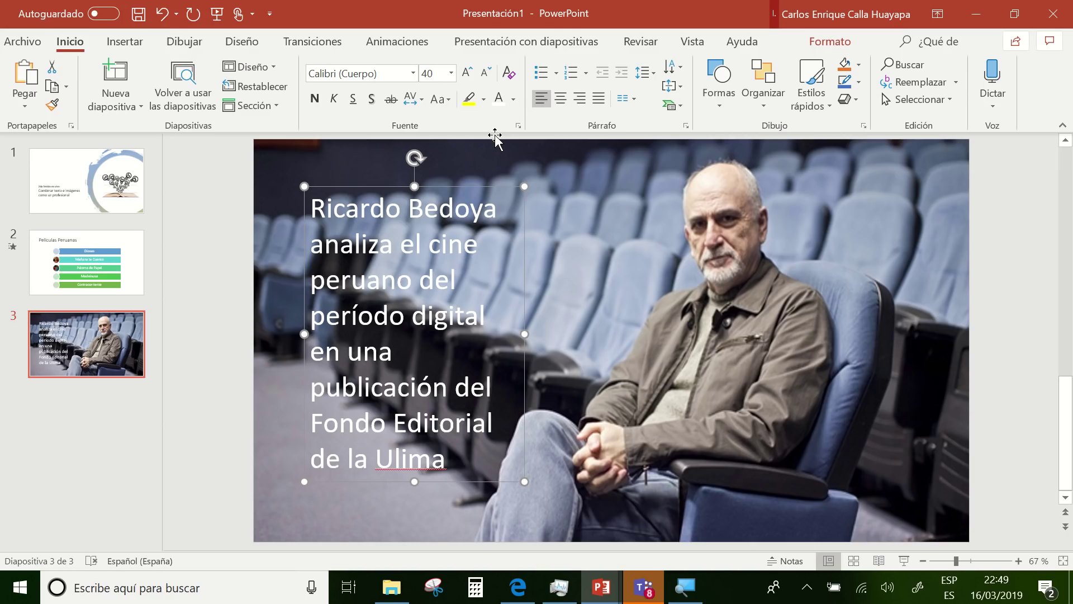
pyautogui.click(238, 190)
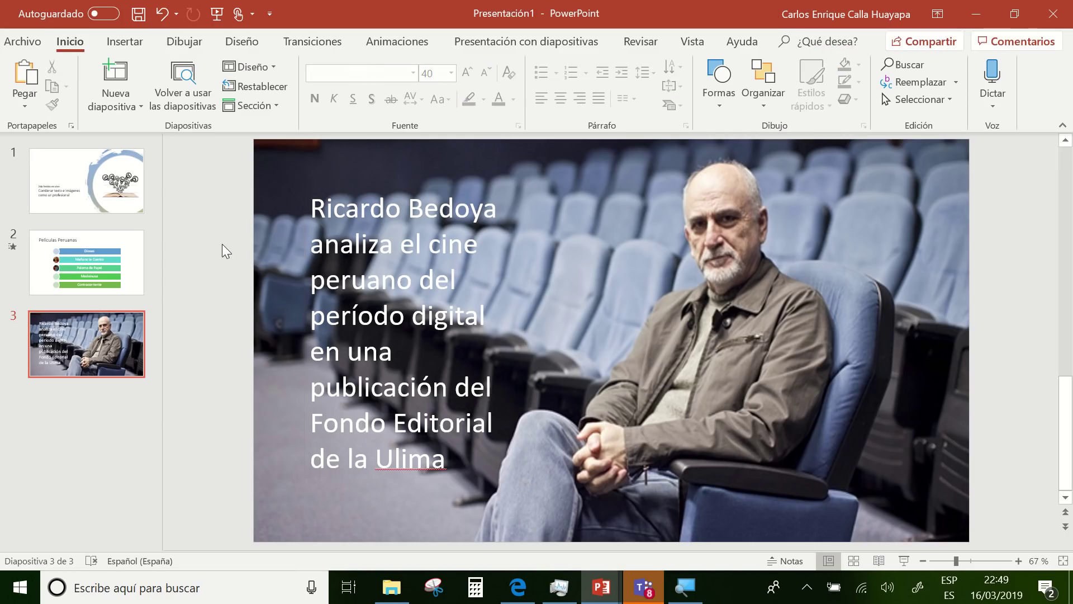
# Draw a full-height blue rectangle, 19,05 × 11,88 cm, over the slide's left side.
pyautogui.click(143, 45)
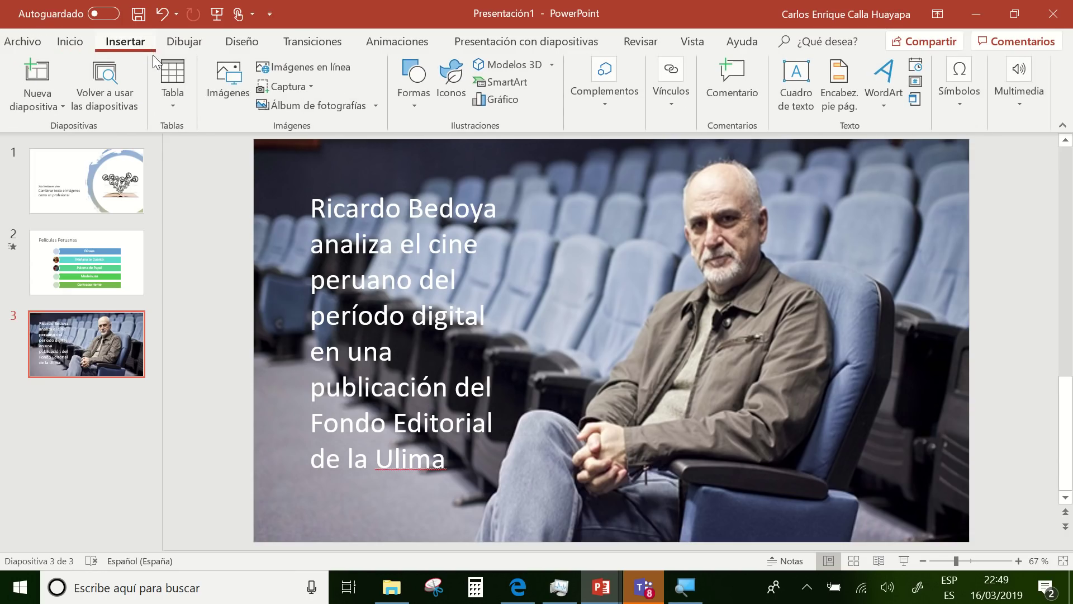
pyautogui.click(400, 78)
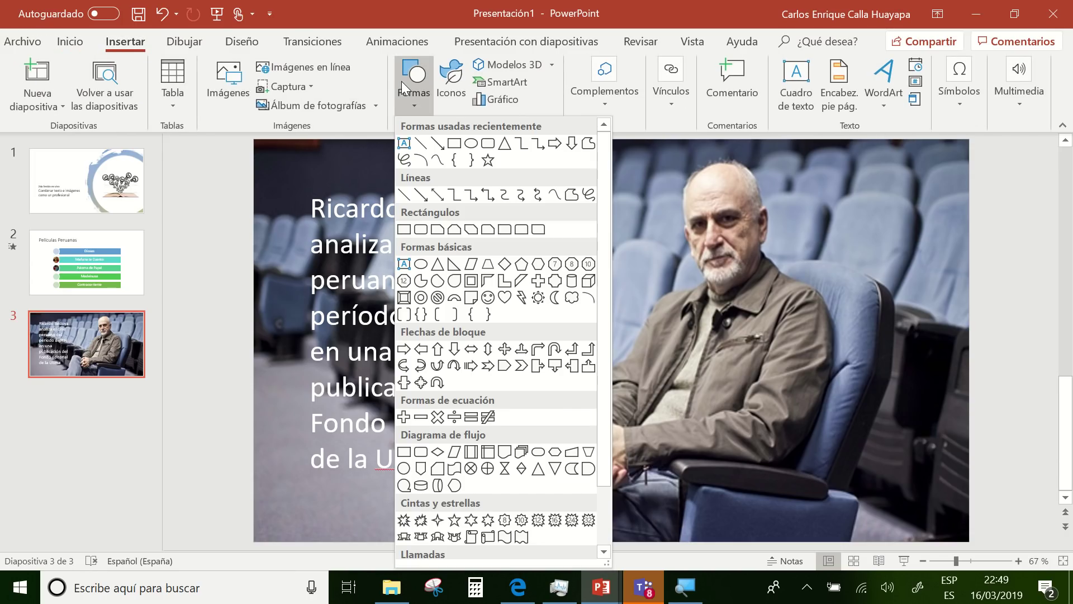
pyautogui.click(455, 144)
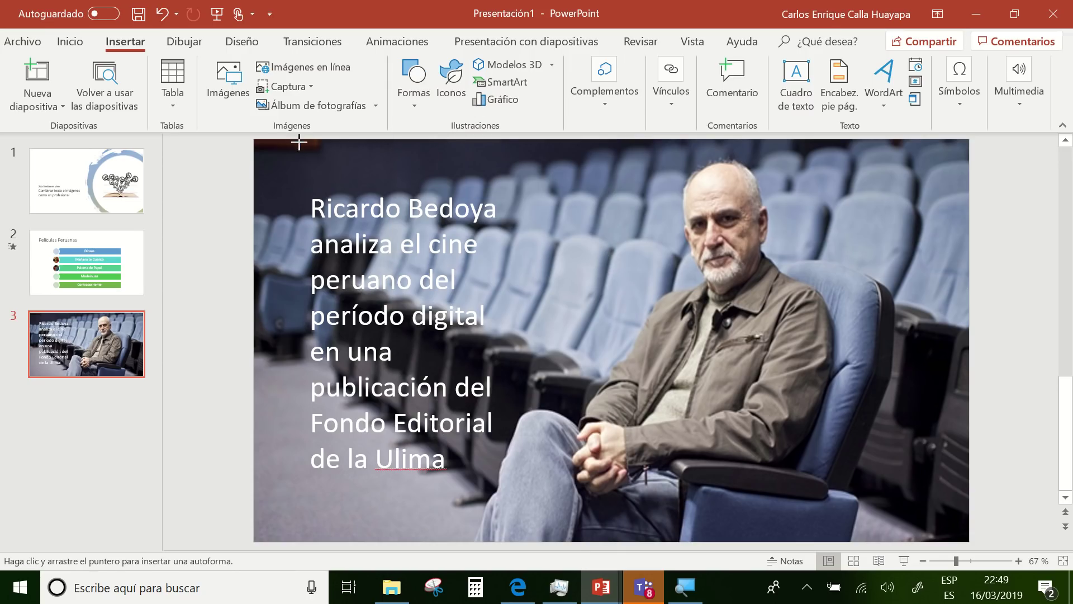
pyautogui.moveTo(299, 143)
pyautogui.mouseDown()
pyautogui.moveTo(492, 542)
pyautogui.moveTo(539, 542)
pyautogui.mouseUp()
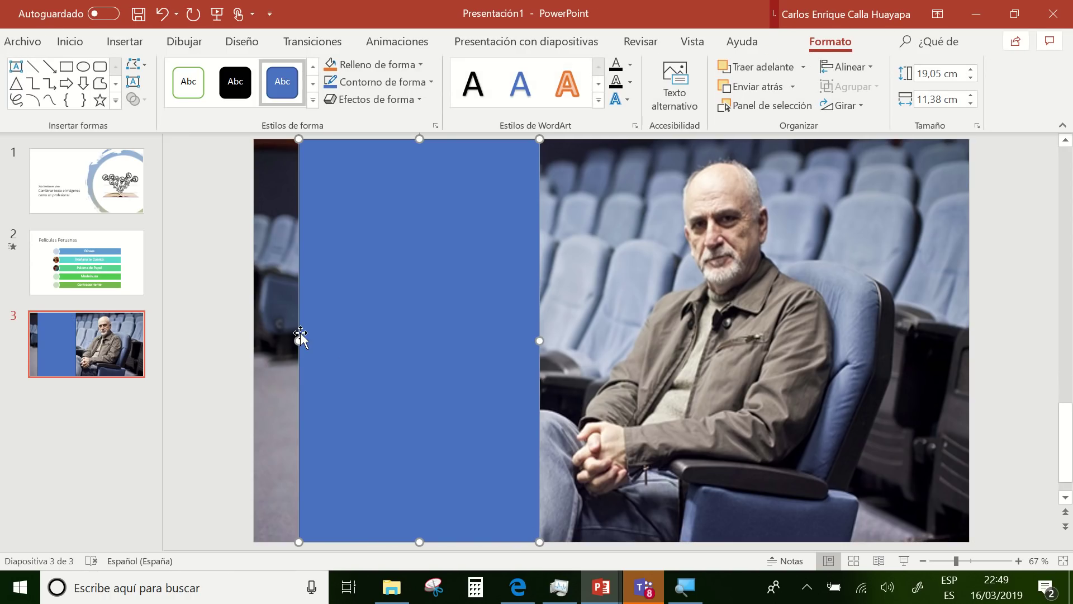
pyautogui.moveTo(299, 339); pyautogui.dragTo(287, 340)
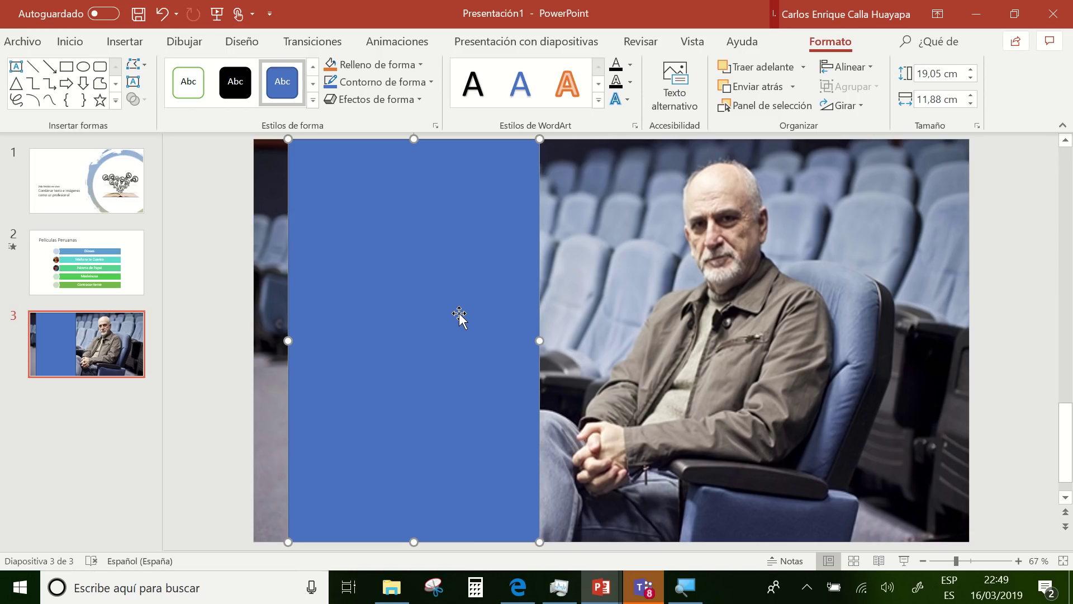
pyautogui.rightClick(450, 264)
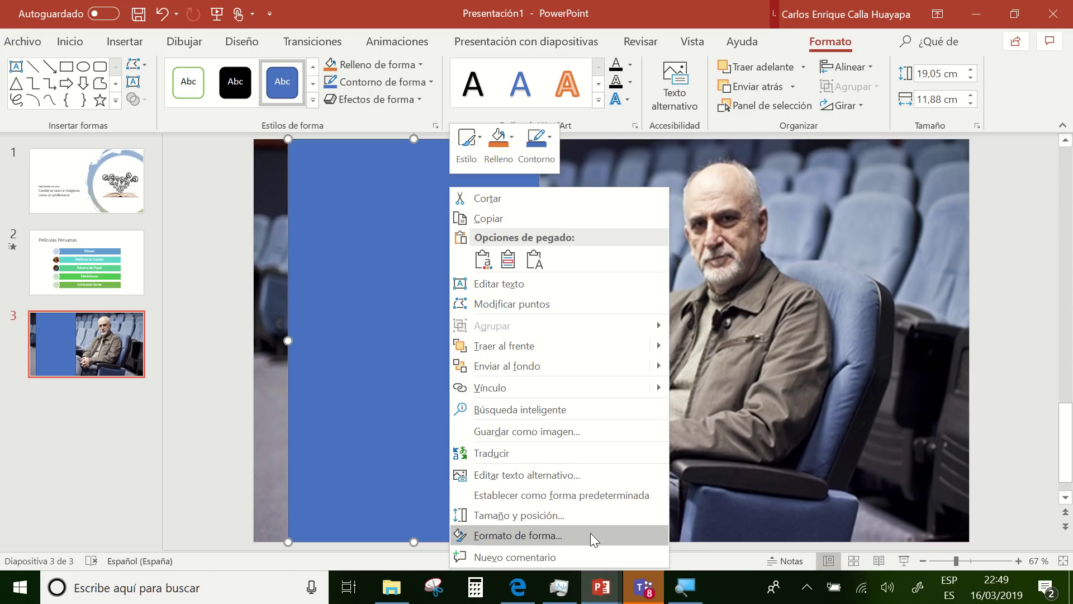
# Give the blue rectangle 66% transparency and send it behind the white headline.
pyautogui.click(513, 535)
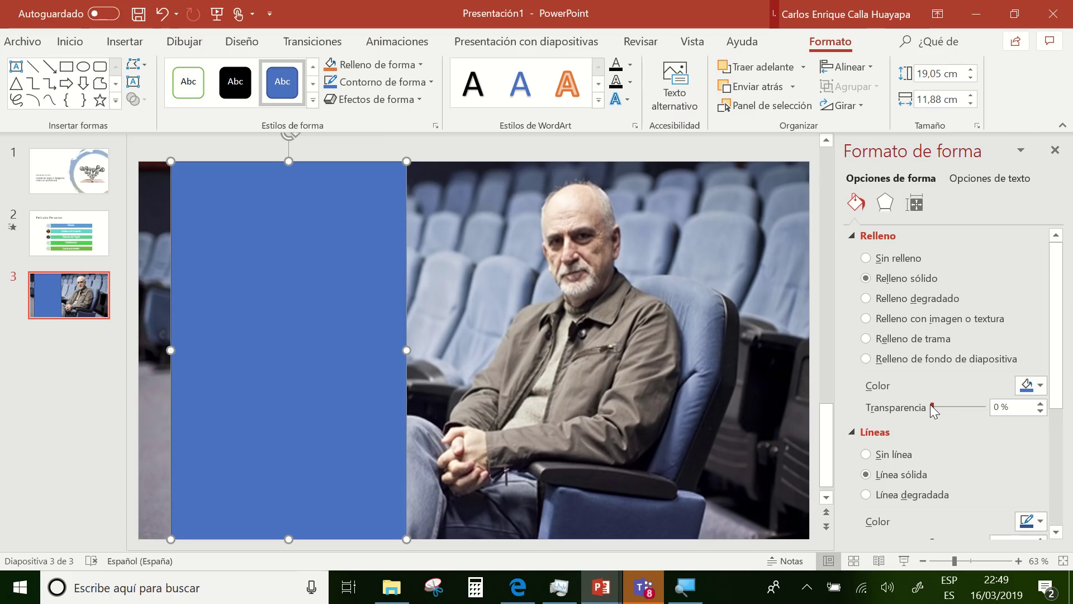
pyautogui.moveTo(932, 407)
pyautogui.mouseDown()
pyautogui.moveTo(977, 434)
pyautogui.moveTo(997, 431)
pyautogui.mouseUp()
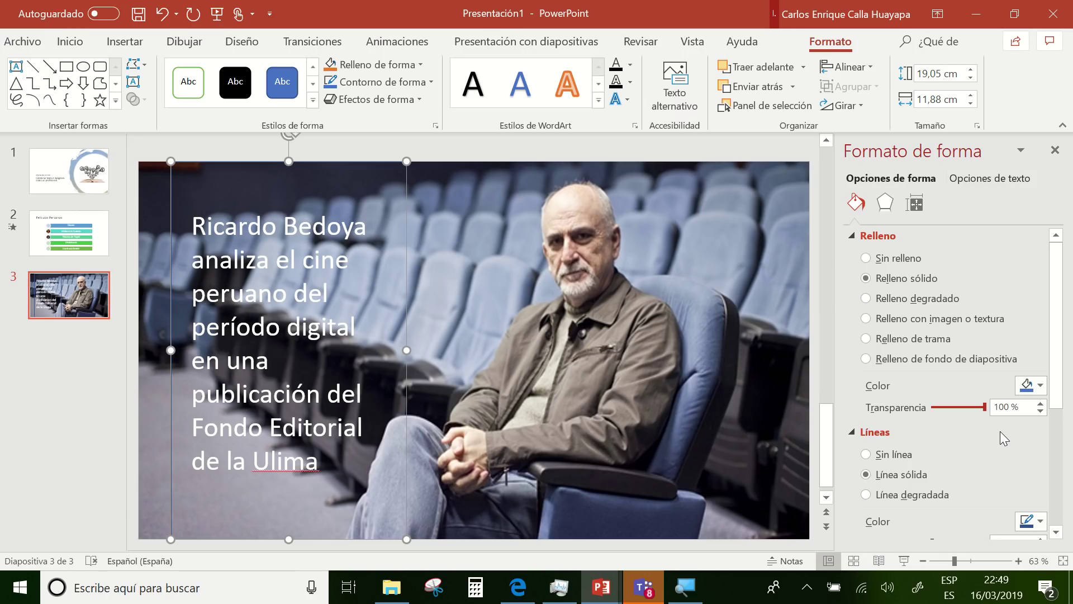
pyautogui.moveTo(986, 408); pyautogui.dragTo(974, 407)
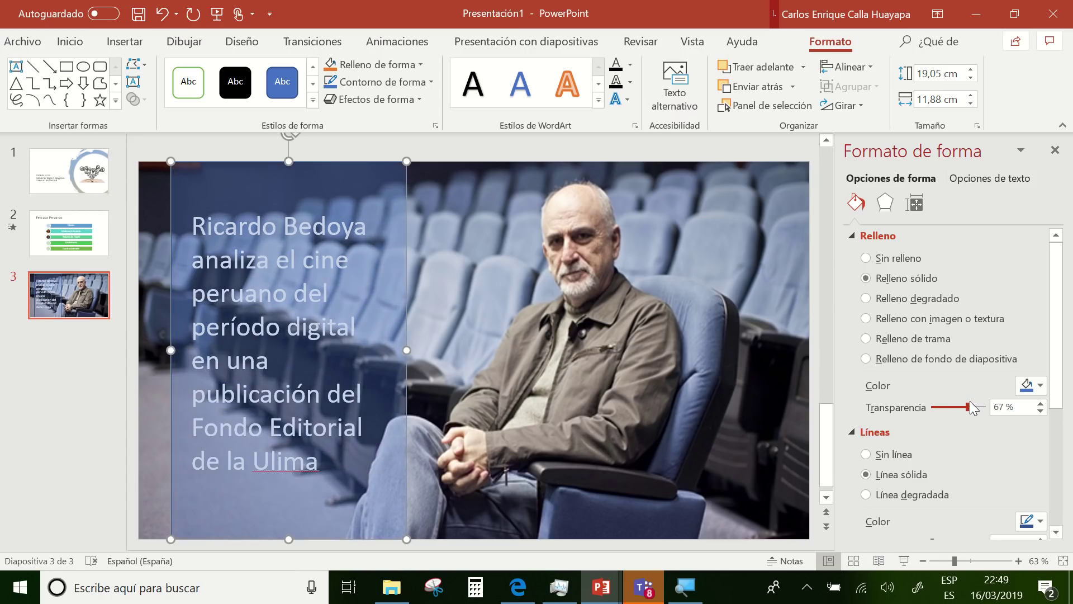
pyautogui.moveTo(971, 402); pyautogui.dragTo(971, 407)
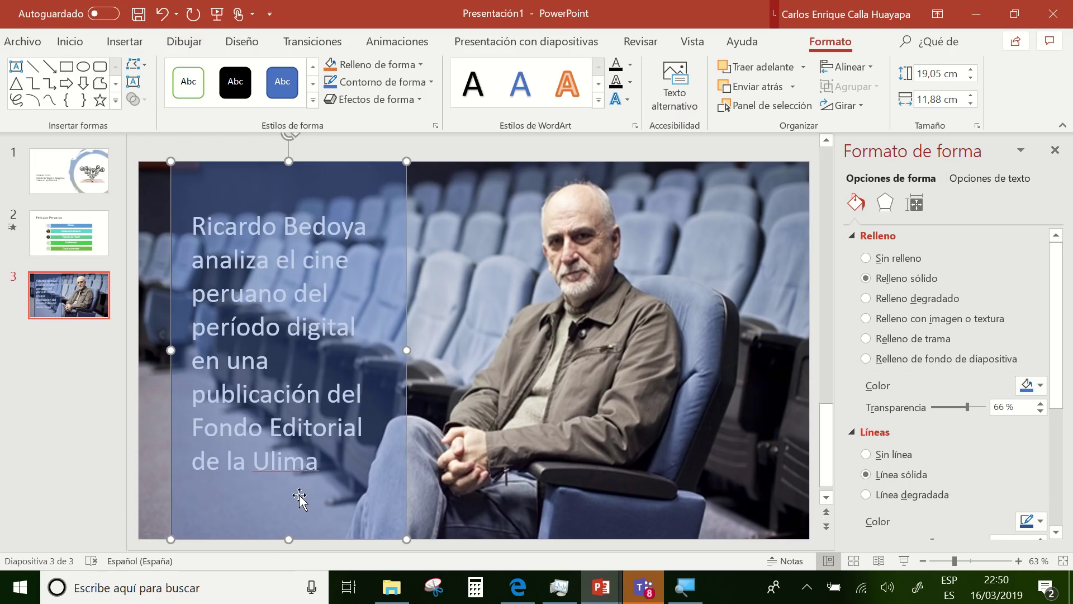
pyautogui.moveTo(300, 496); pyautogui.dragTo(326, 496)
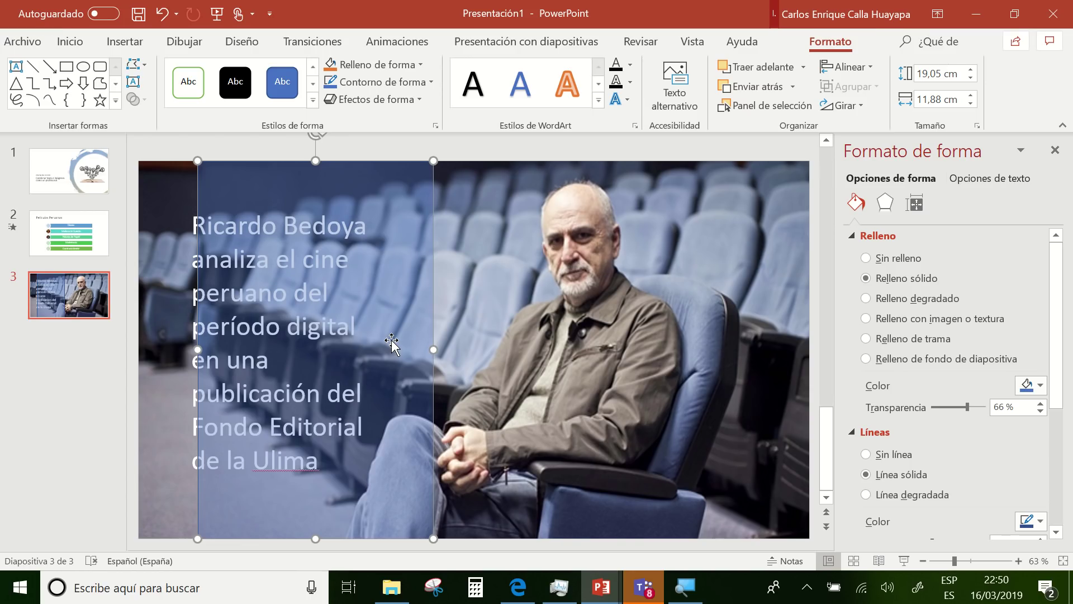
pyautogui.click(743, 90)
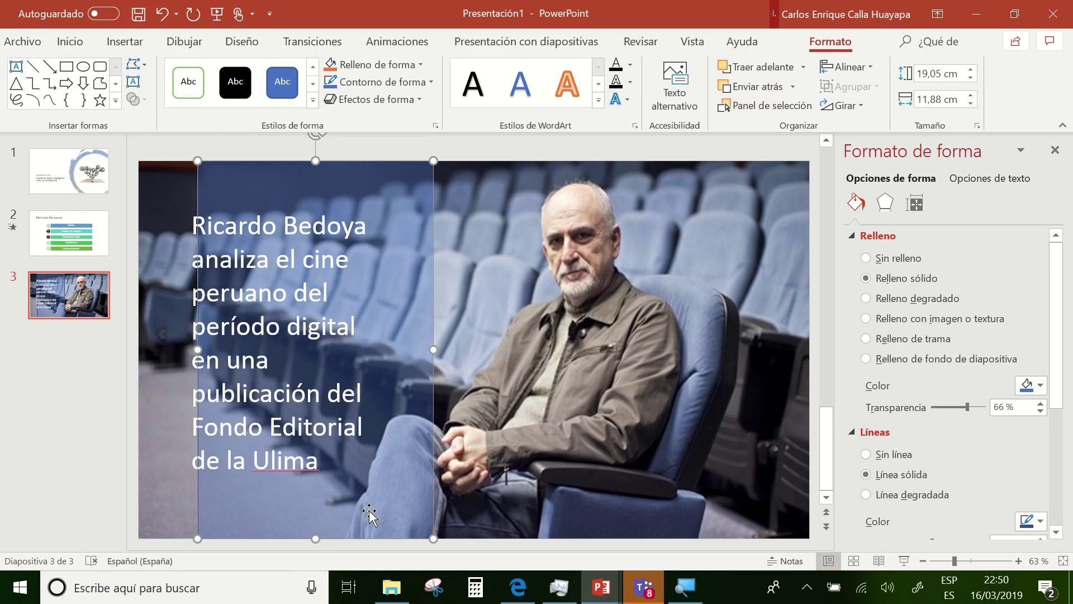
pyautogui.moveTo(369, 511); pyautogui.dragTo(342, 504)
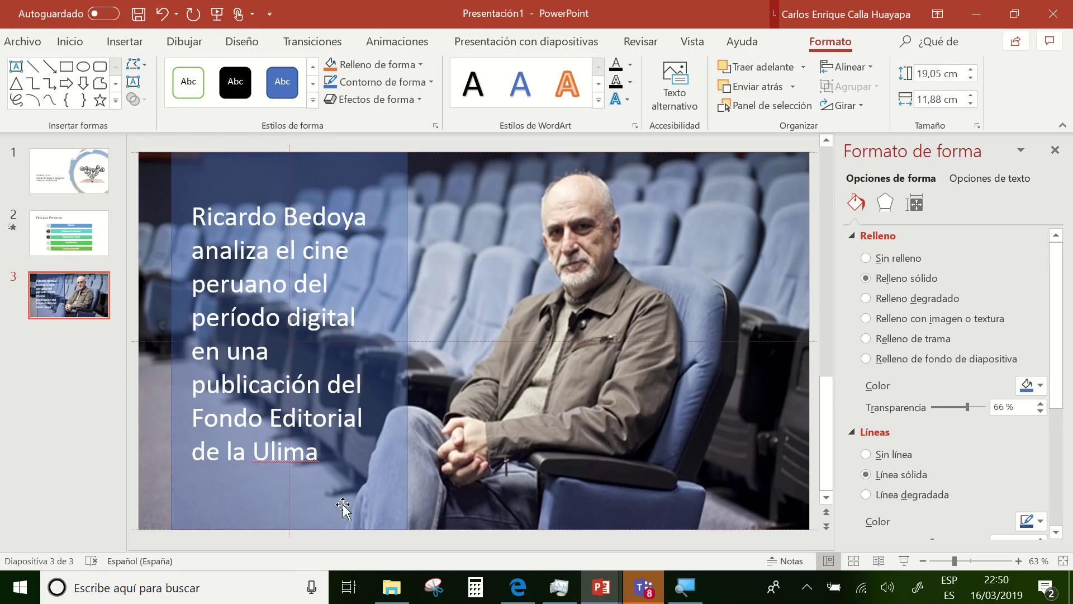
pyautogui.click(305, 456)
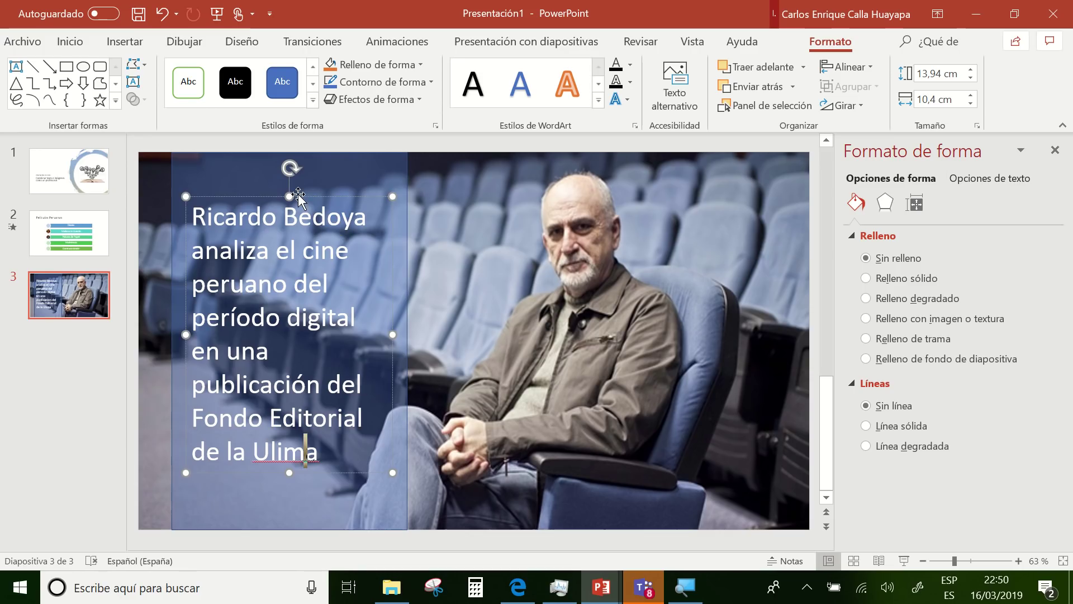
# Shift the white caption text box slightly down and to the right on the blue panel.
pyautogui.moveTo(298, 196); pyautogui.dragTo(312, 235)
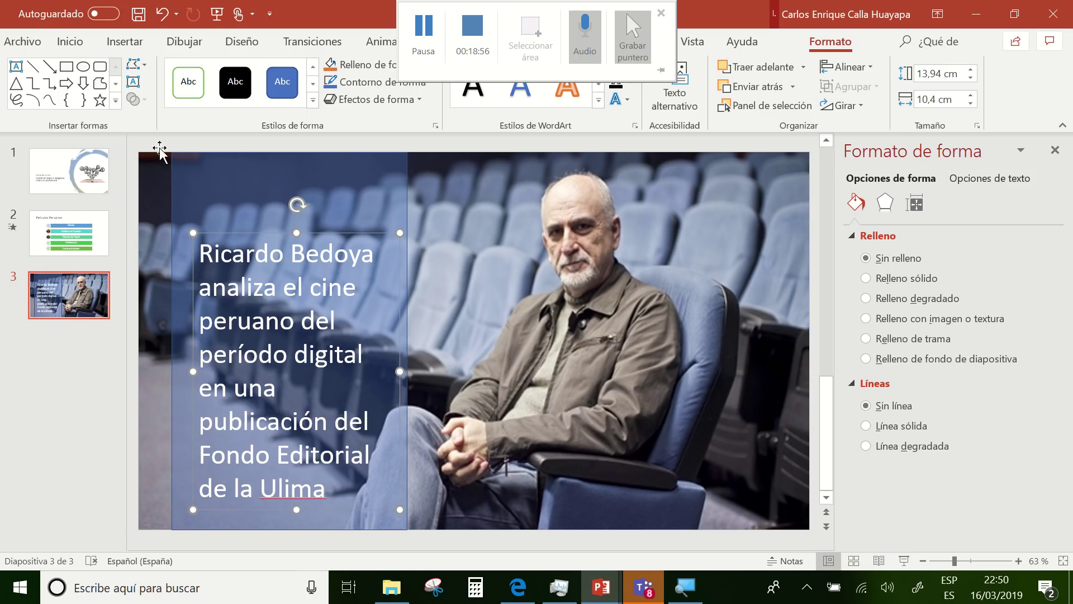
pyautogui.click(251, 207)
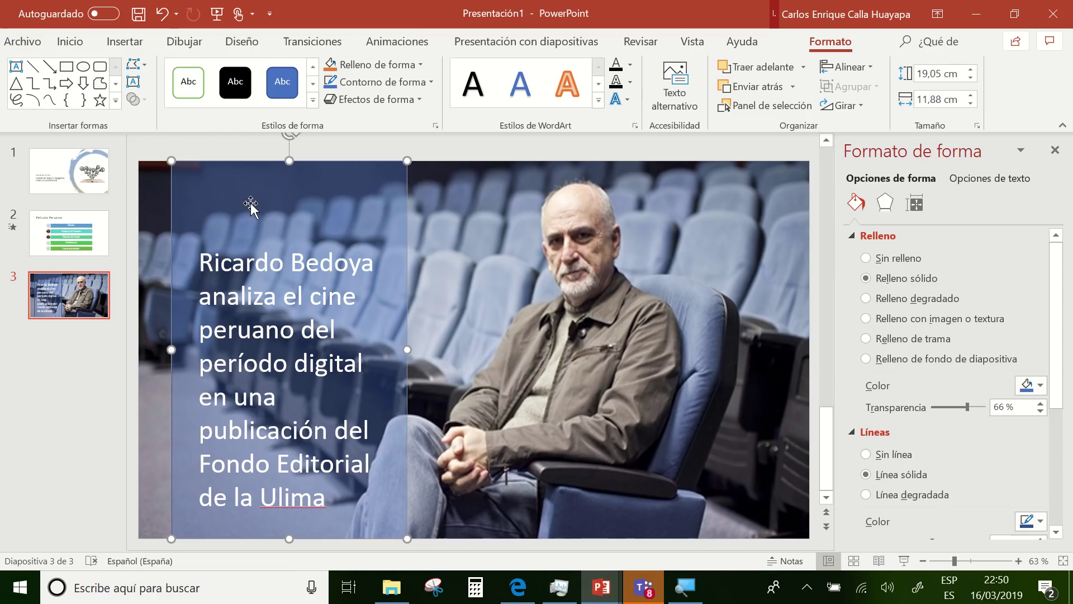
pyautogui.click(244, 267)
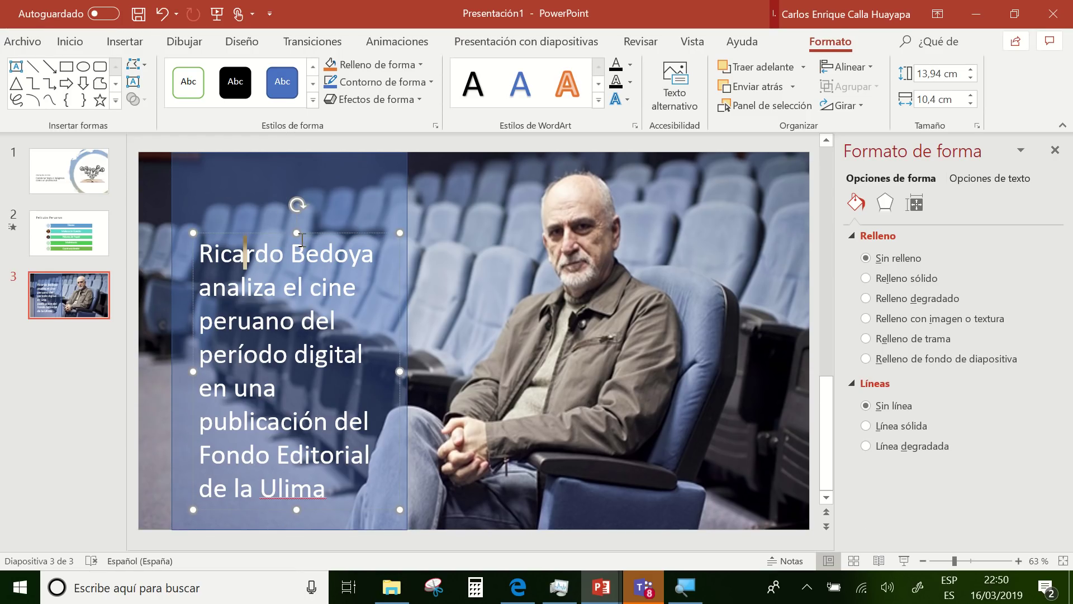
# Apply a text shadow to all of the white caption text.
pyautogui.moveTo(323, 486); pyautogui.dragTo(199, 252)
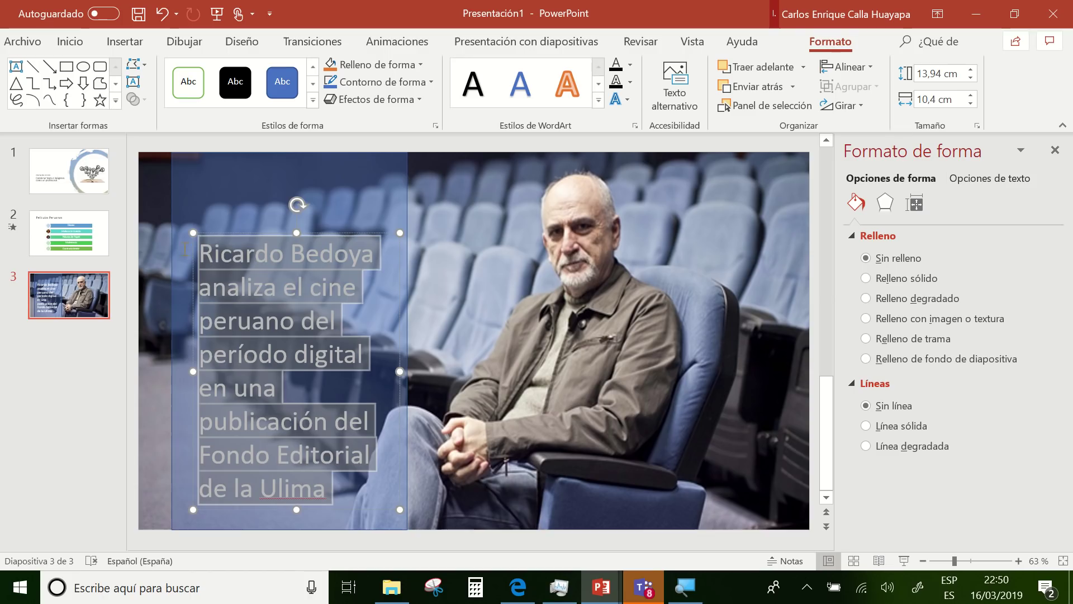
pyautogui.click(70, 41)
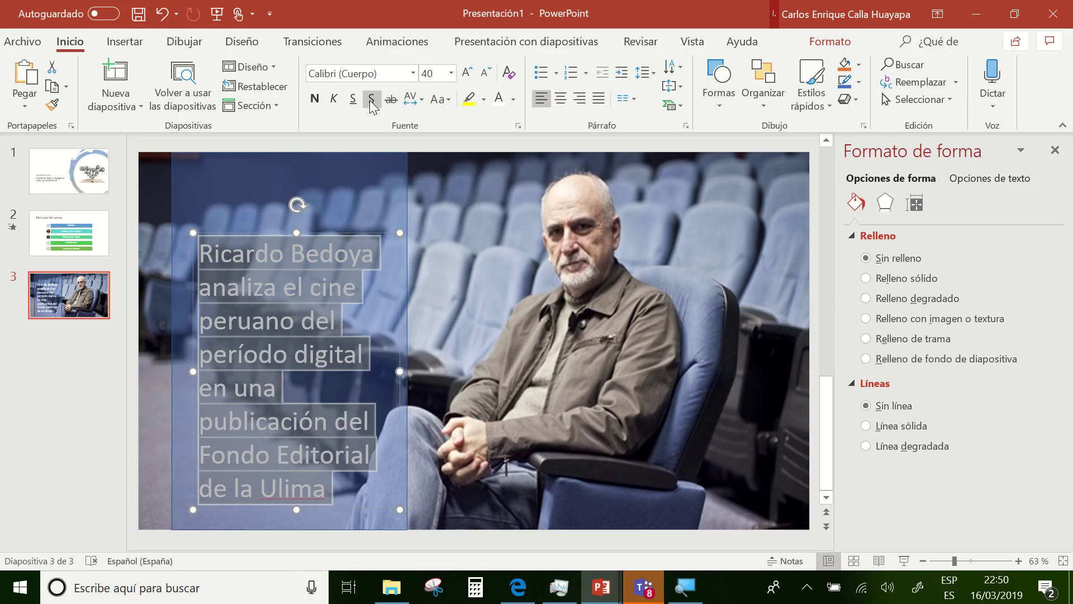
pyautogui.click(372, 101)
pyautogui.click(376, 184)
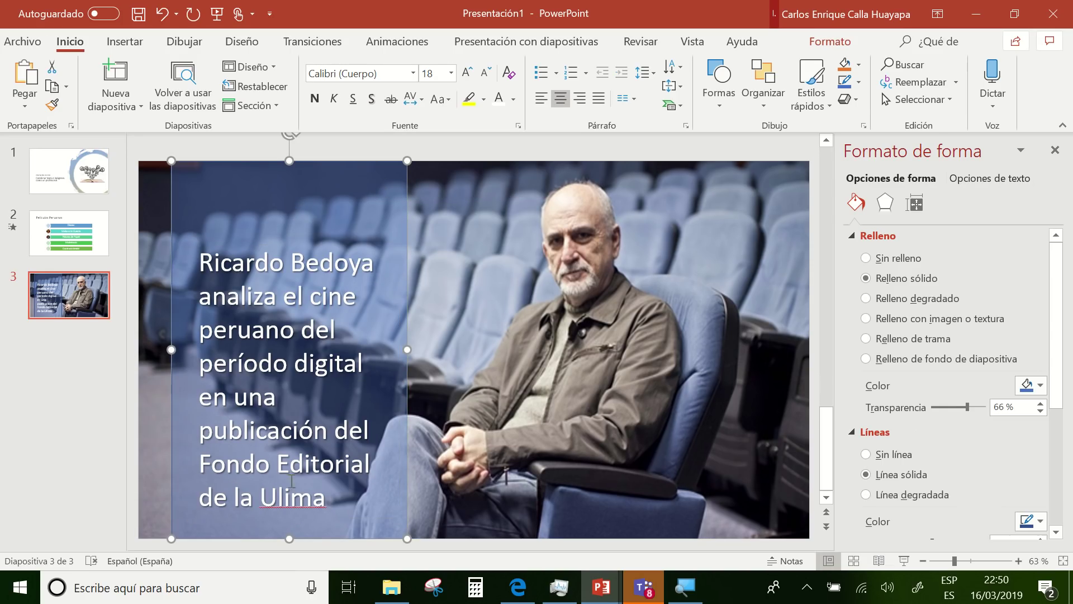
pyautogui.tripleClick(345, 256)
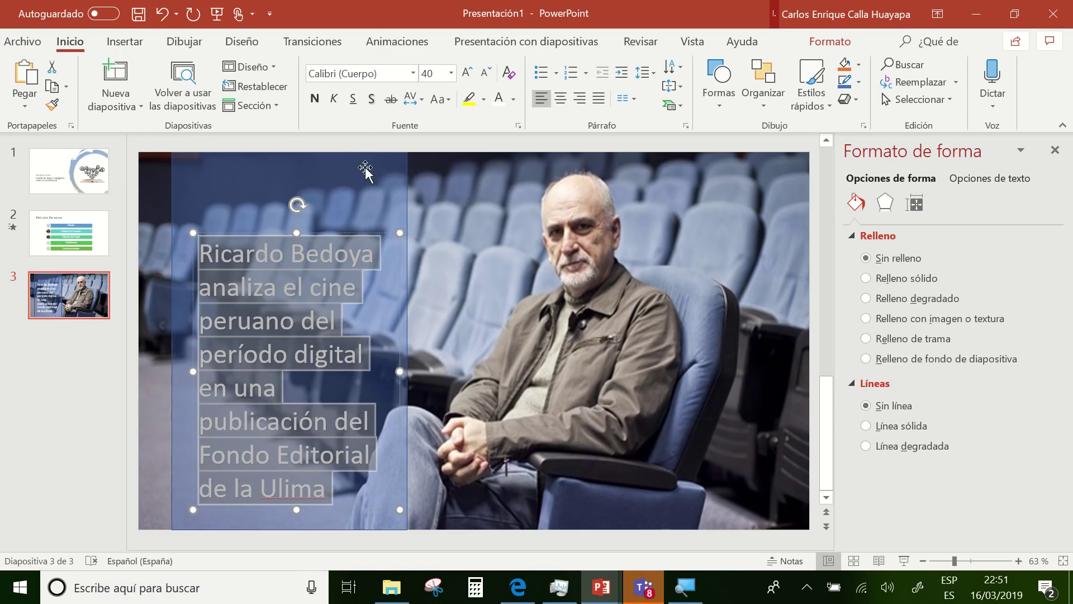
pyautogui.click(366, 204)
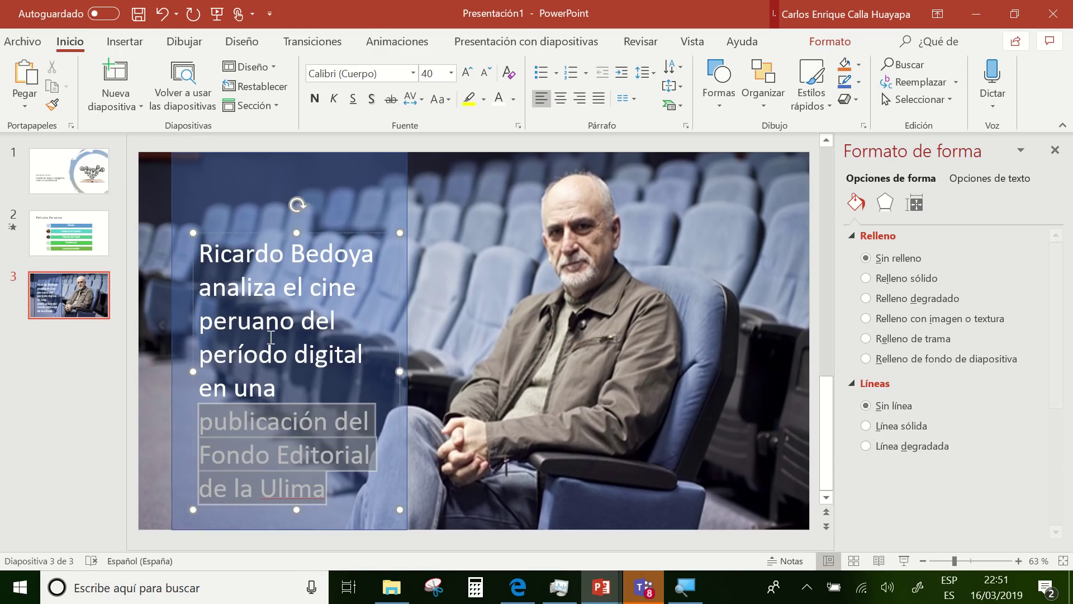
pyautogui.moveTo(331, 497); pyautogui.dragTo(200, 258)
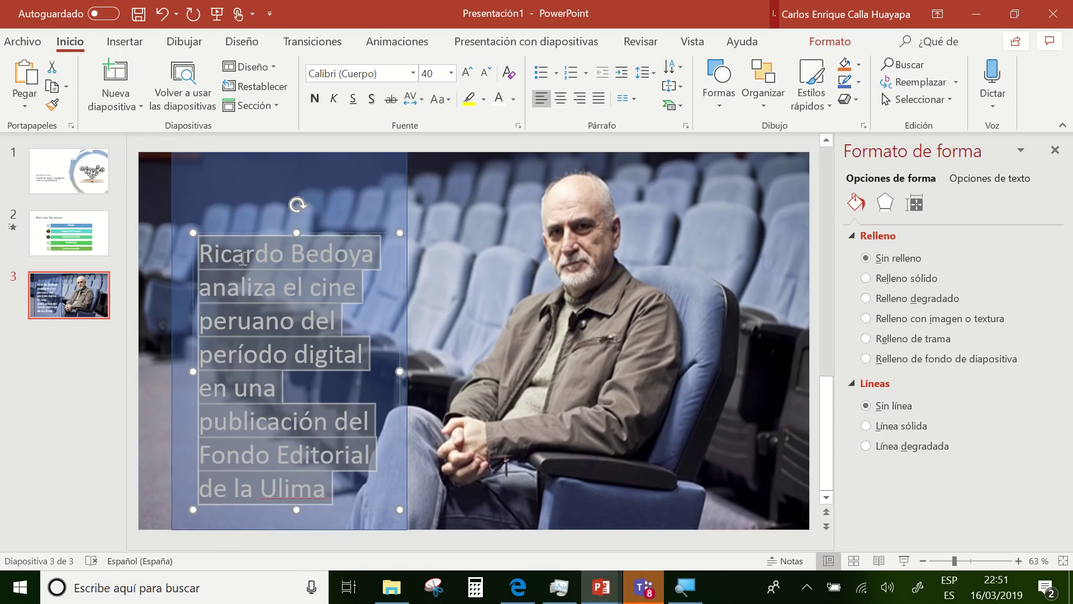
pyautogui.click(413, 187)
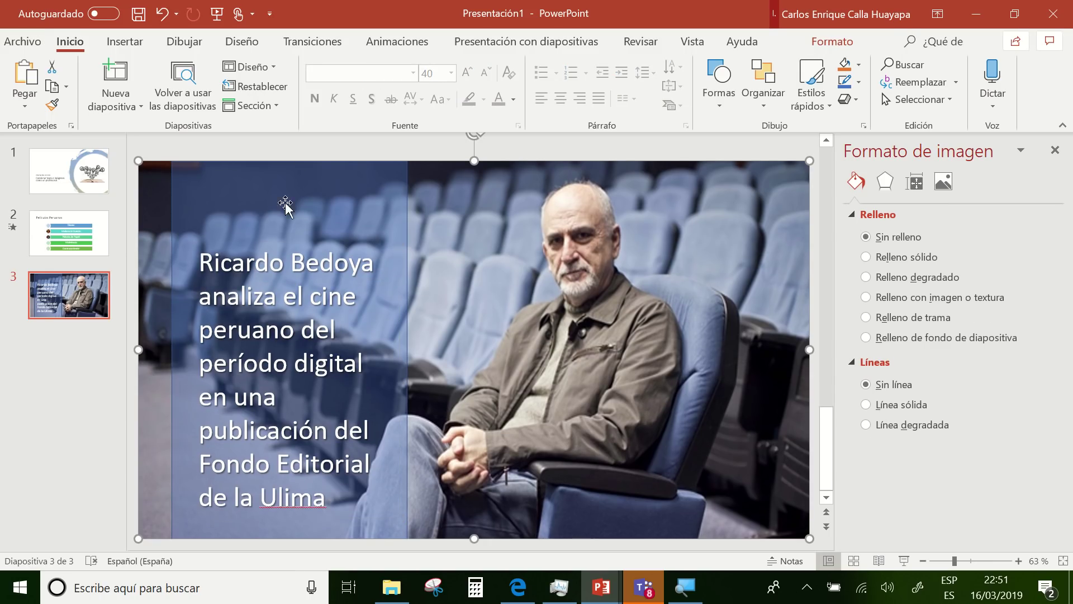
# Insert a text box reading 'Cine Peruano' and move it onto the blue panel.
pyautogui.click(133, 46)
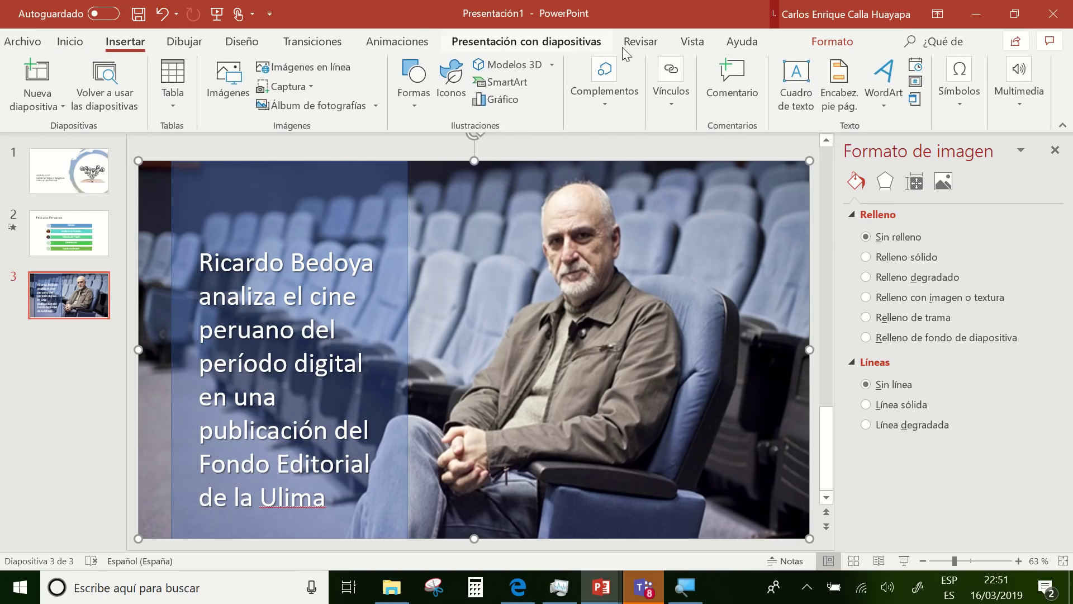
pyautogui.click(797, 92)
pyautogui.click(438, 212)
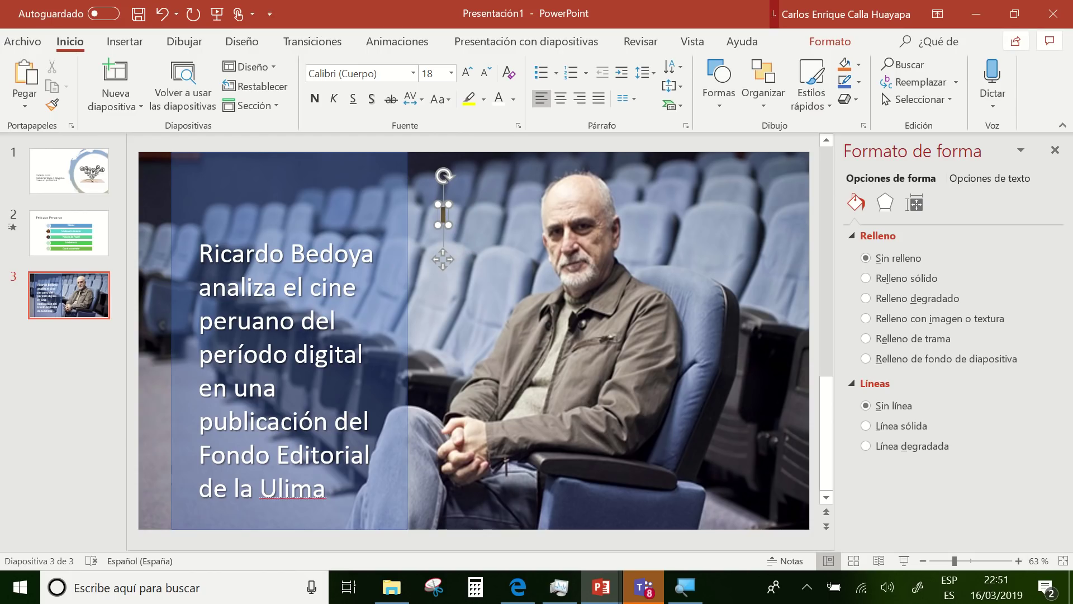
pyautogui.write('Cine Peruana')
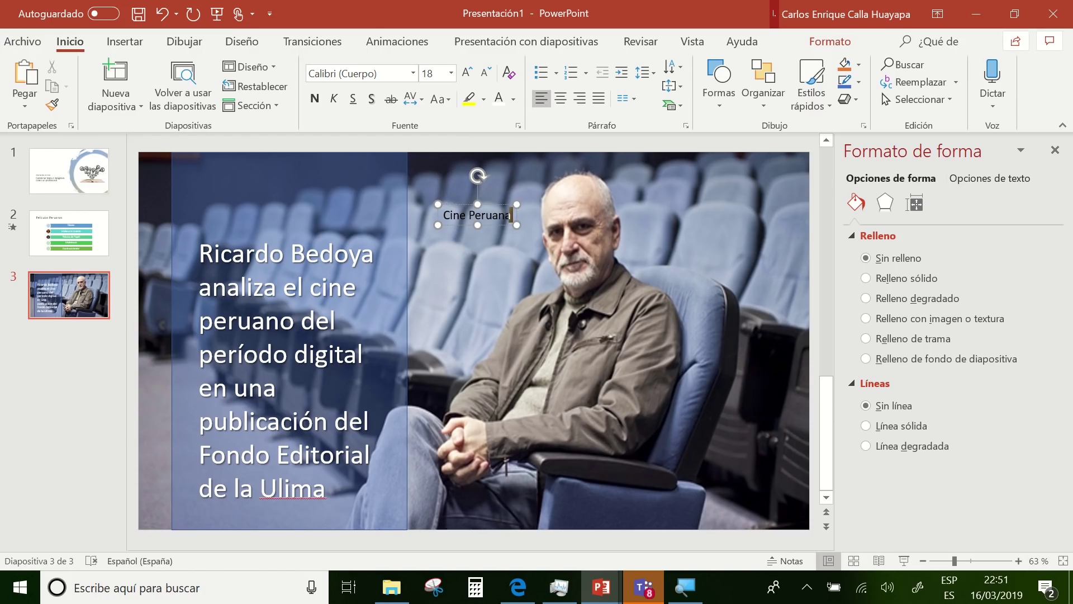
pyautogui.press('BackSpace')
pyautogui.write('o')
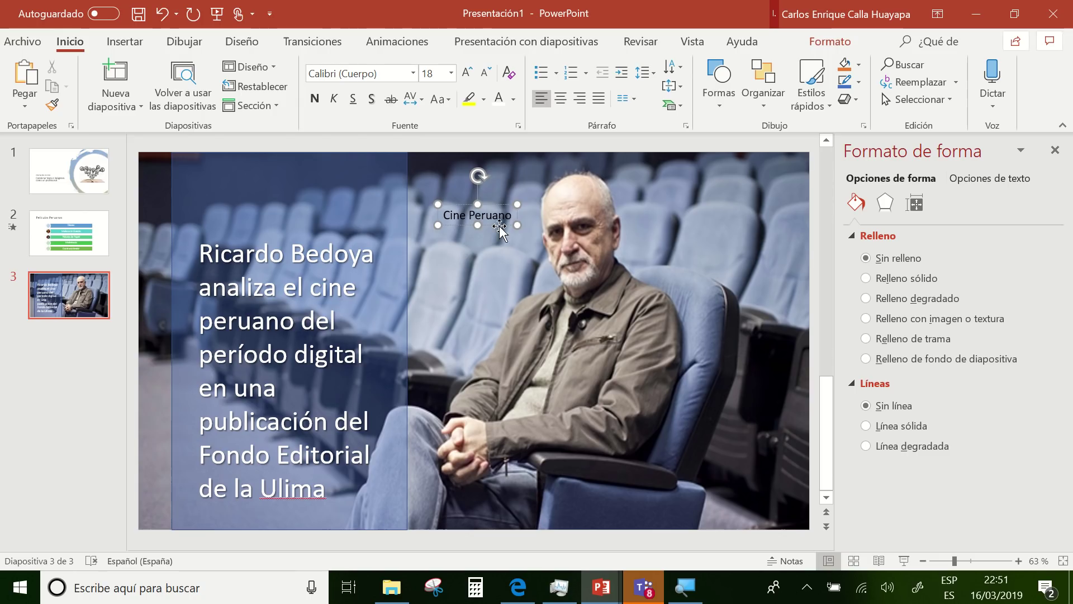
pyautogui.moveTo(499, 222); pyautogui.dragTo(297, 204)
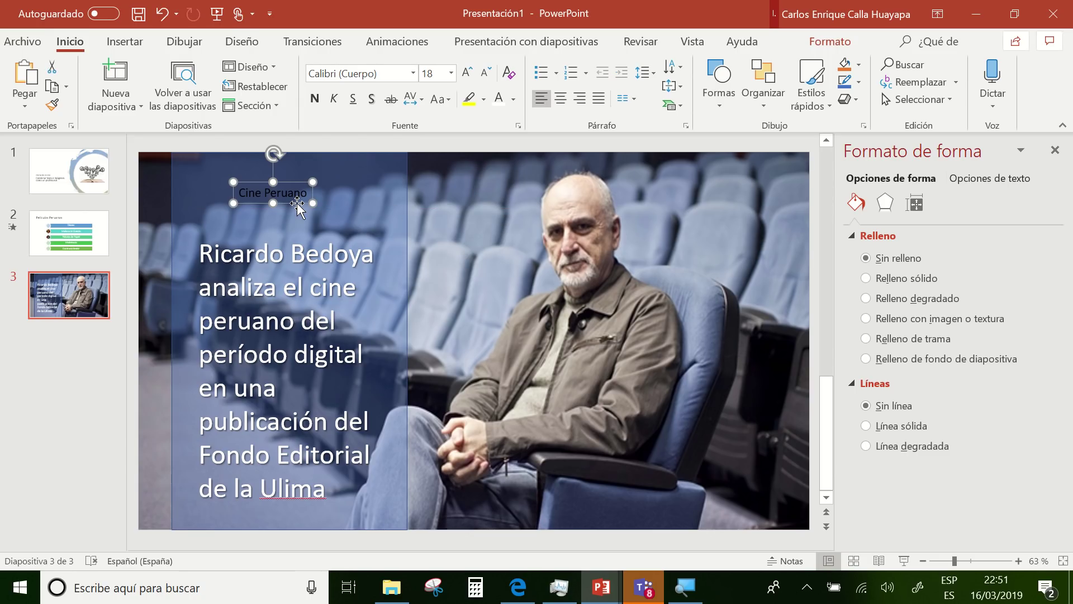
# Enlarge the 'Cine Peruano' title to 54 pt and place it at the panel's top-left.
pyautogui.click(464, 76)
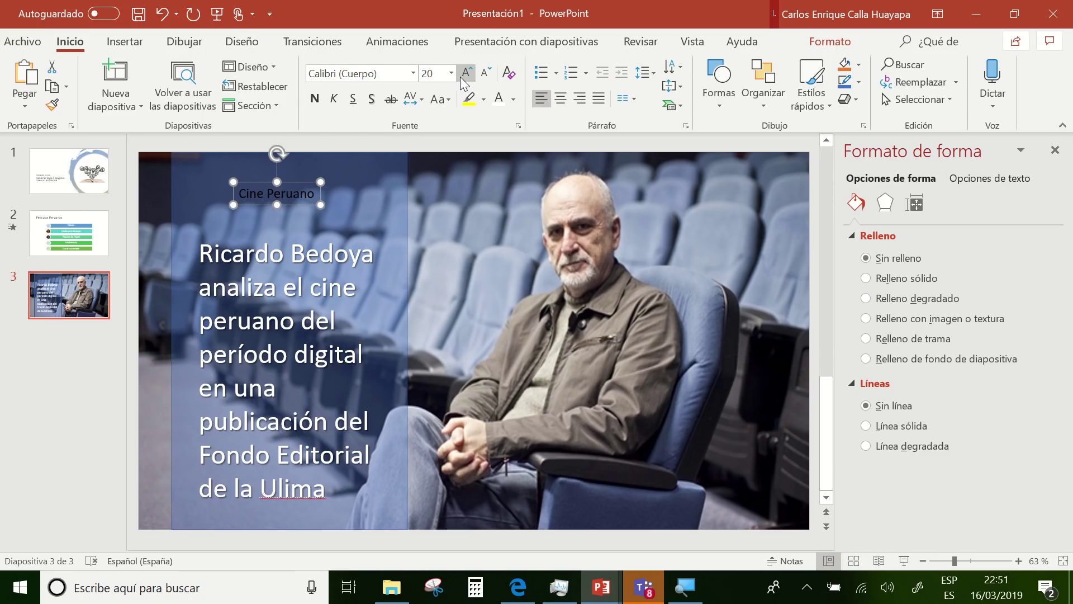
pyautogui.click(464, 76)
pyautogui.click(464, 76)
pyautogui.click(464, 76)
pyautogui.click(464, 76)
pyautogui.click(464, 76)
pyautogui.click(464, 76)
pyautogui.click(464, 76)
pyautogui.click(464, 76)
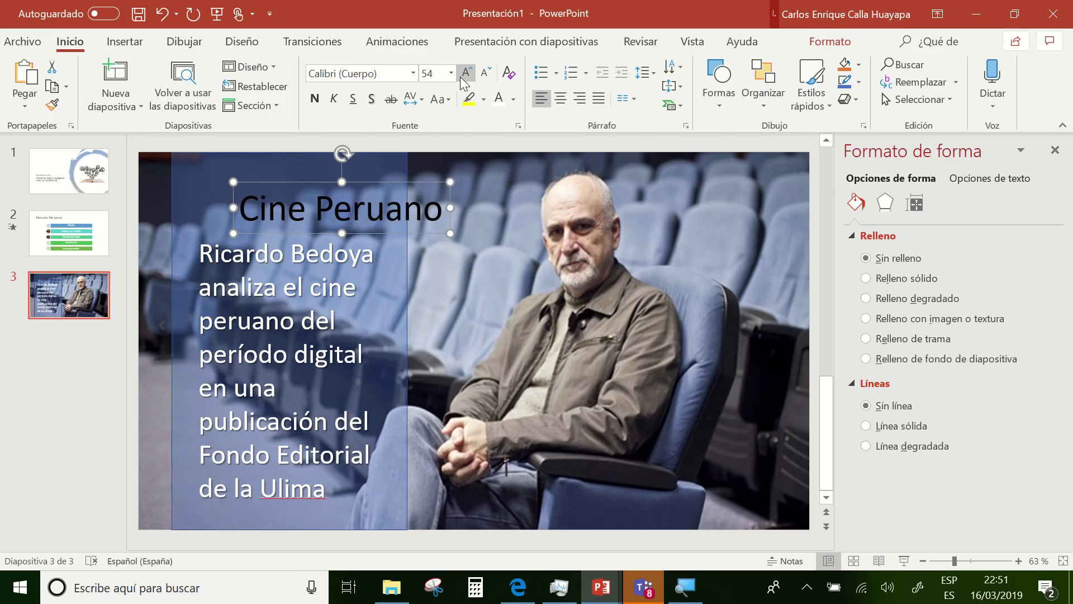
pyautogui.click(376, 186)
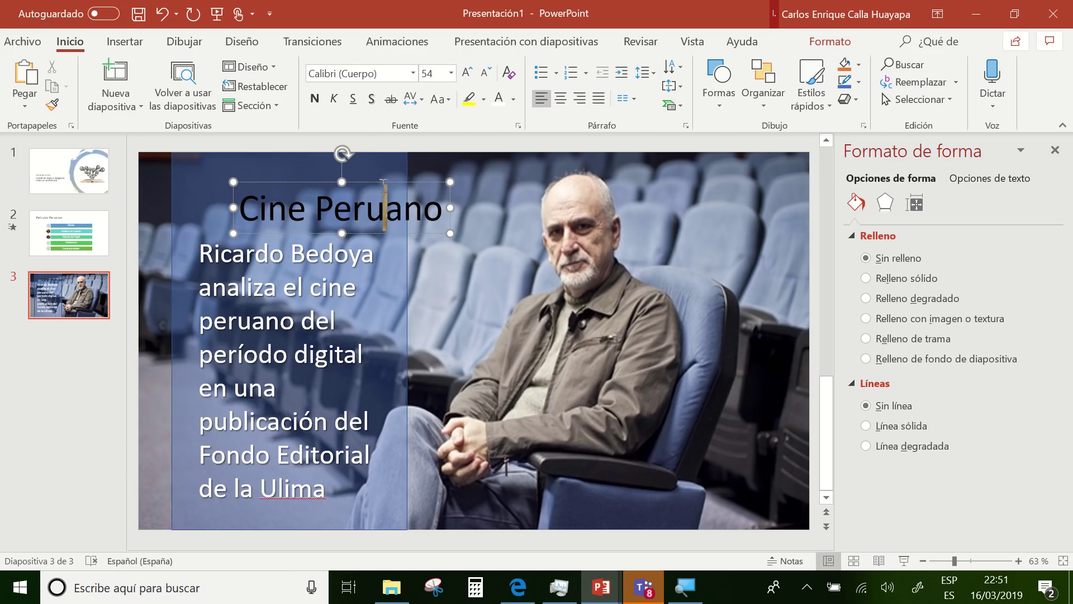
pyautogui.moveTo(377, 187); pyautogui.dragTo(333, 178)
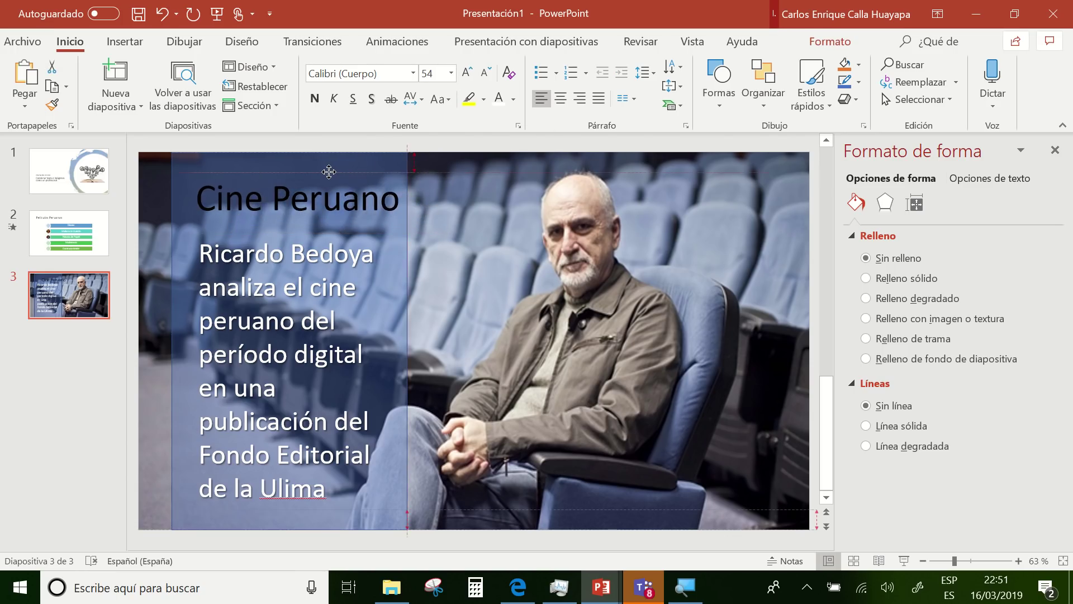
pyautogui.click(413, 73)
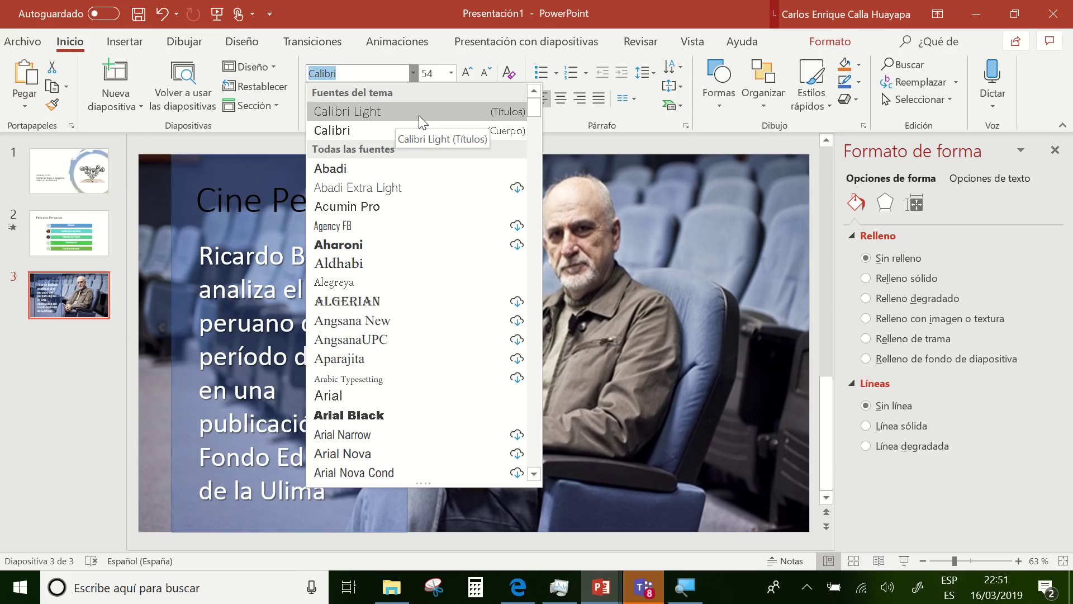
# Make the title shadowed white Arial Black and narrow its box to wrap onto two lines.
pyautogui.click(398, 415)
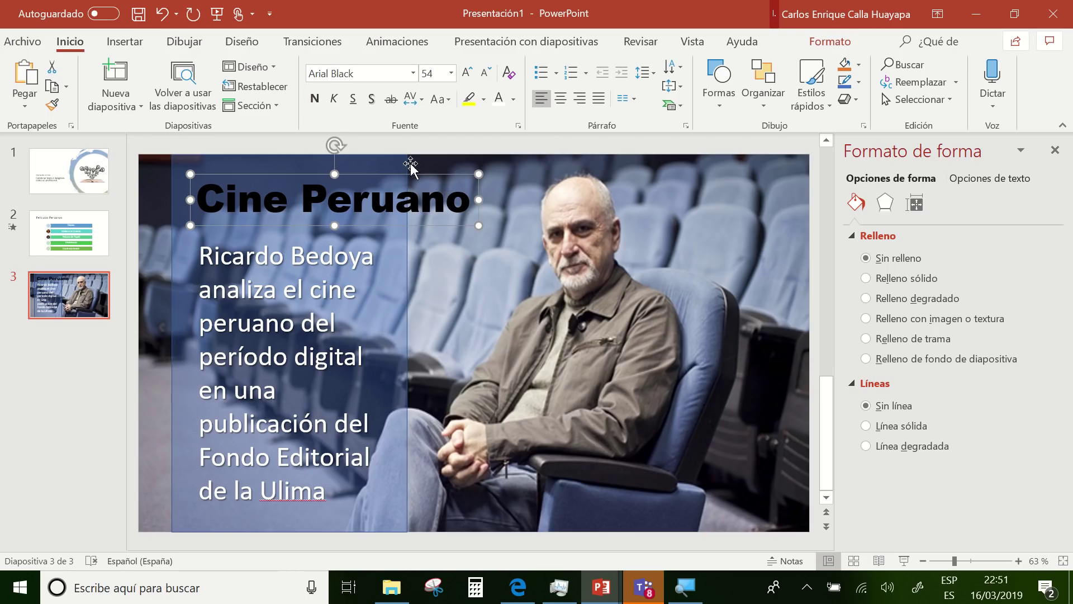
pyautogui.click(379, 102)
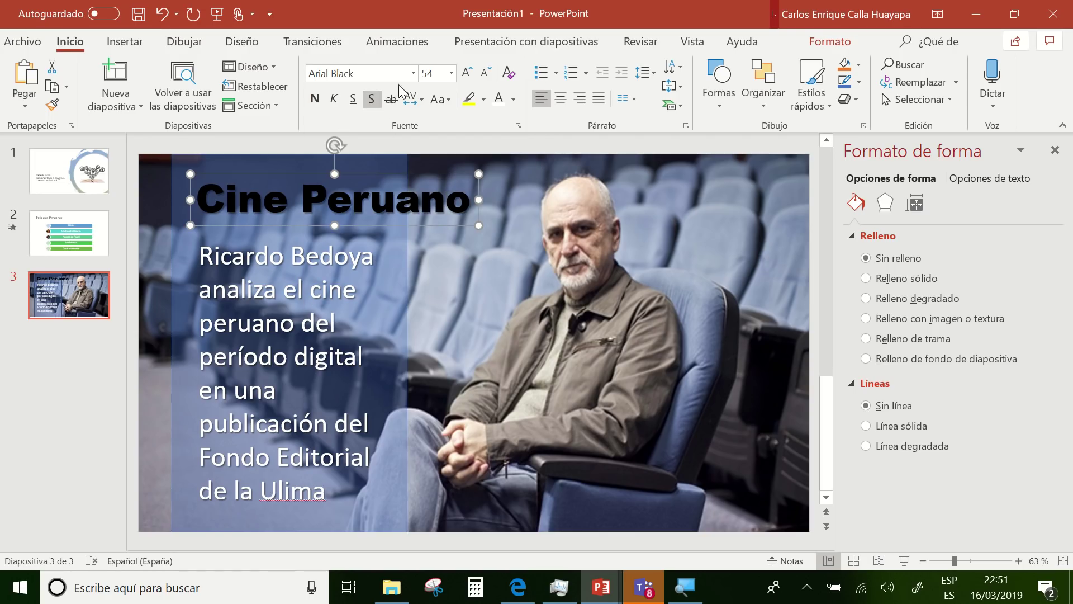
pyautogui.click(499, 99)
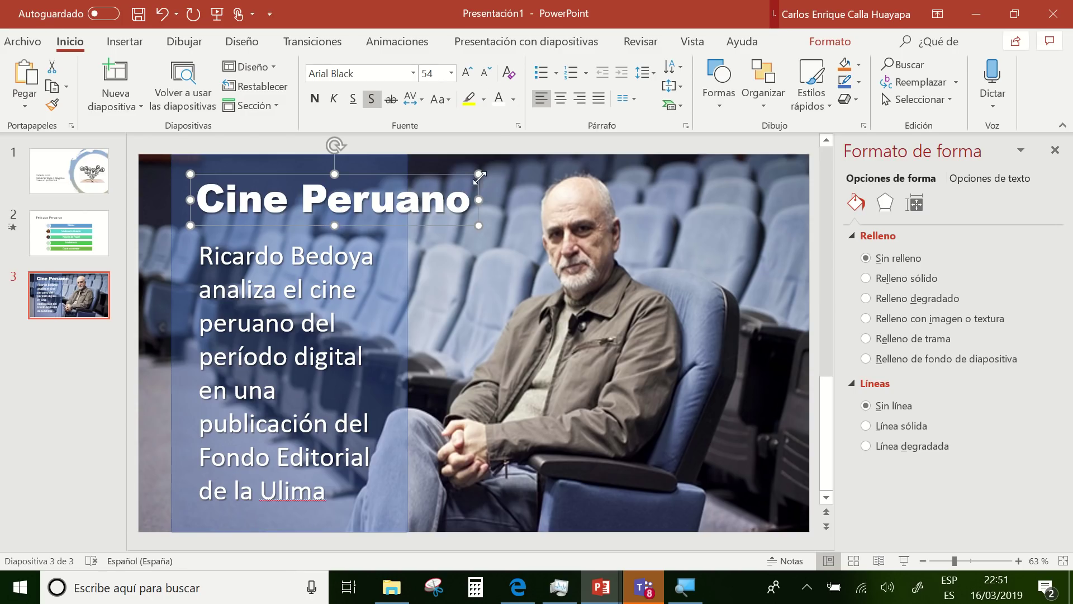
pyautogui.moveTo(479, 199); pyautogui.dragTo(397, 213)
# Move the body text below the title and reduce it from 40 to 36 pt.
pyautogui.click(356, 327)
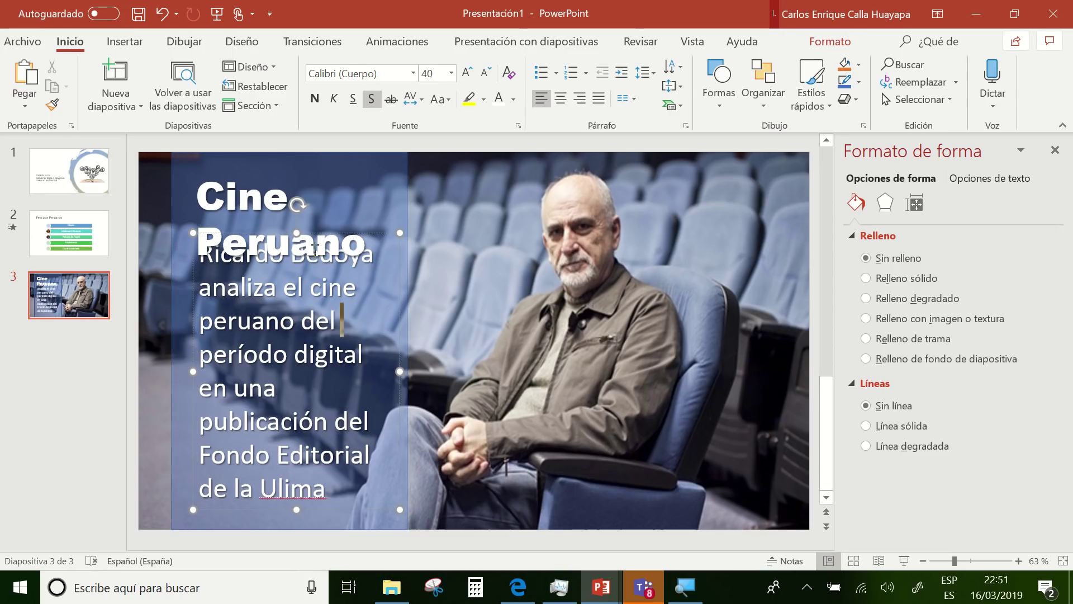
pyautogui.moveTo(282, 238); pyautogui.dragTo(282, 272)
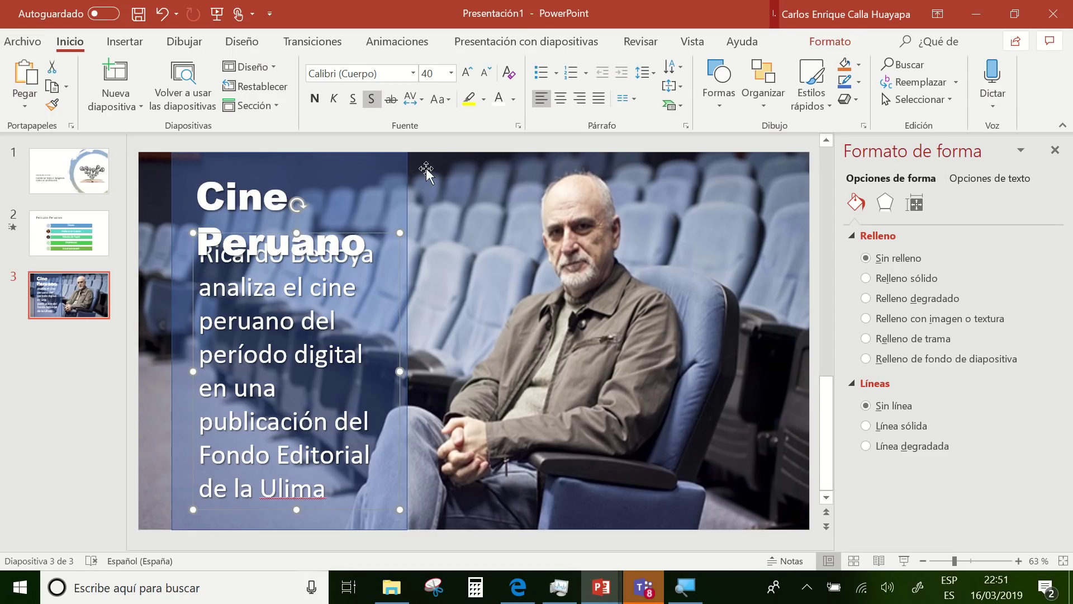
pyautogui.click(485, 72)
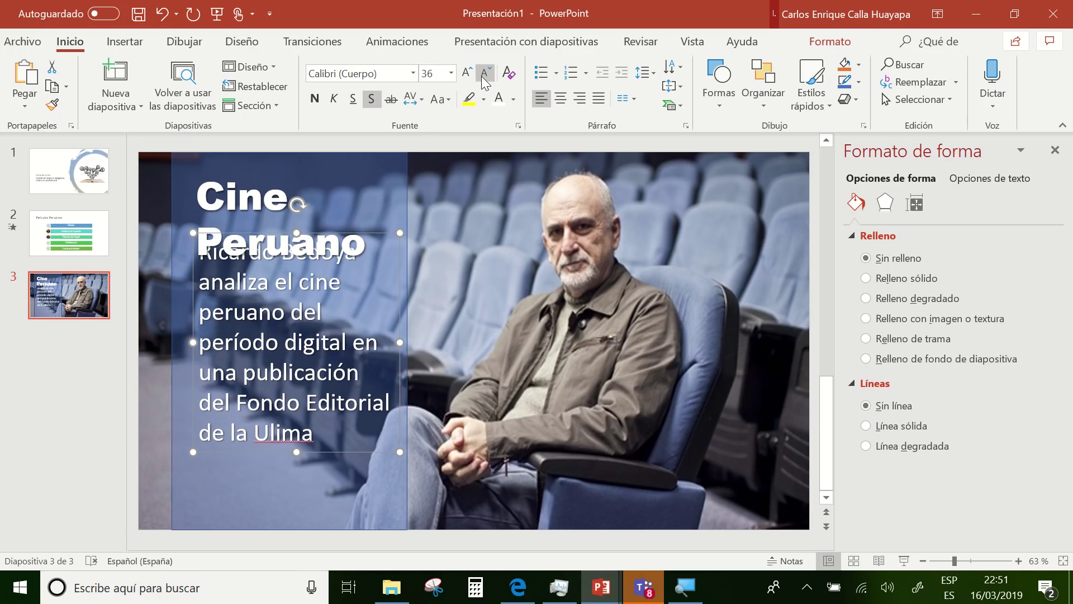
pyautogui.click(363, 244)
pyautogui.moveTo(362, 246)
pyautogui.mouseDown()
pyautogui.moveTo(372, 252)
pyautogui.moveTo(373, 296)
pyautogui.mouseUp()
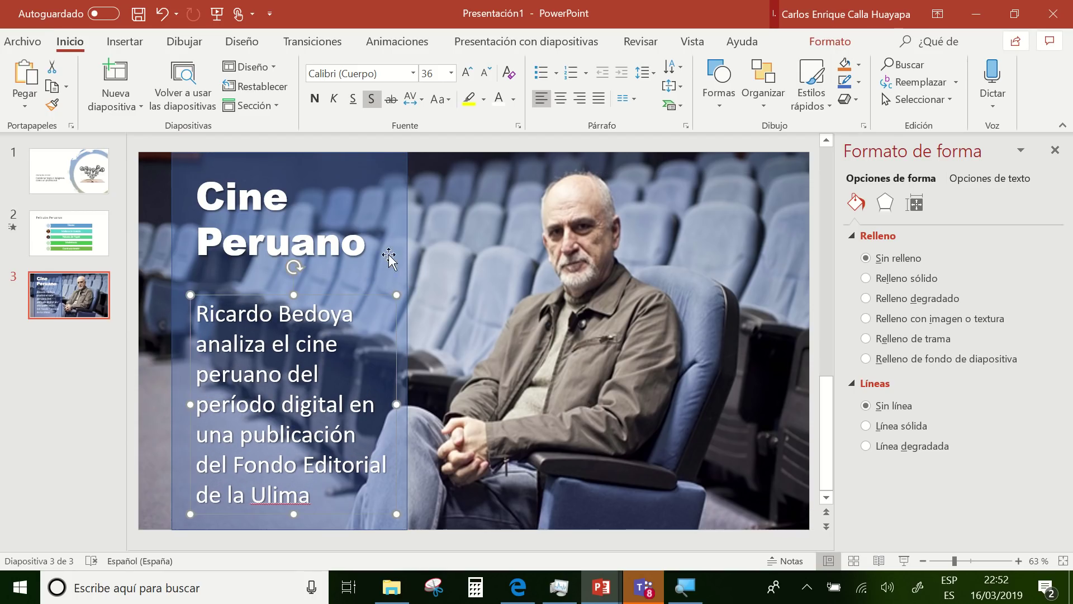
pyautogui.click(434, 256)
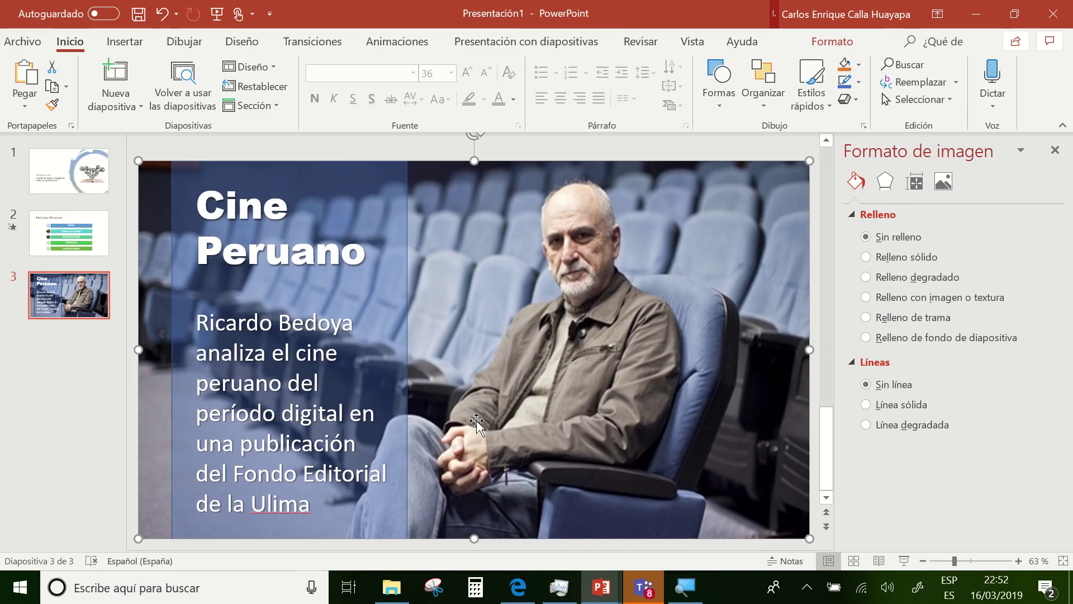
# Set the translucent blue panel's shape outline to Sin contorno.
pyautogui.click(408, 339)
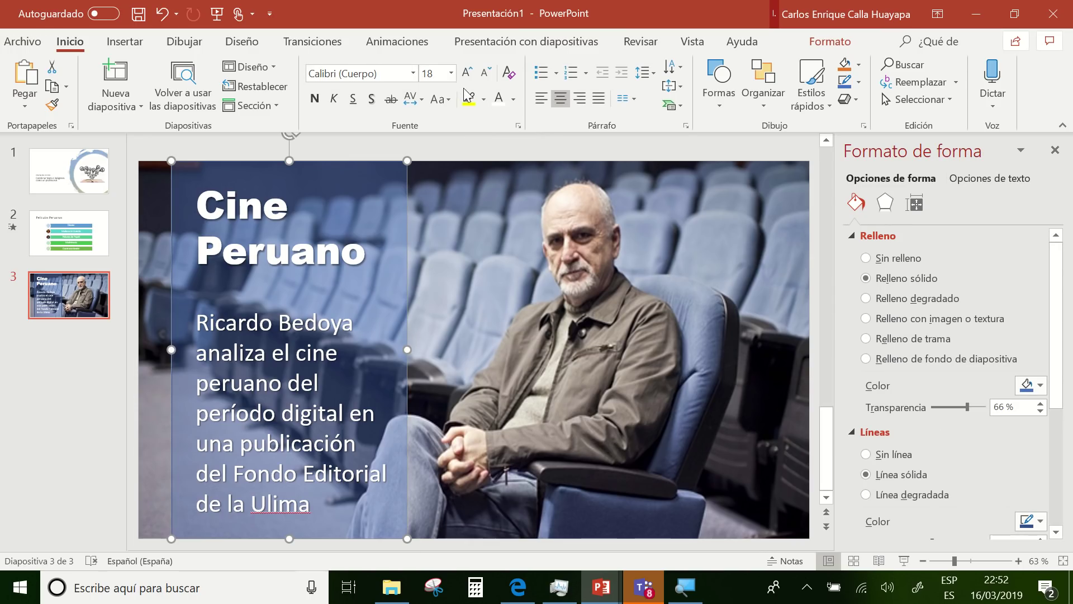
pyautogui.click(388, 229)
pyautogui.click(389, 302)
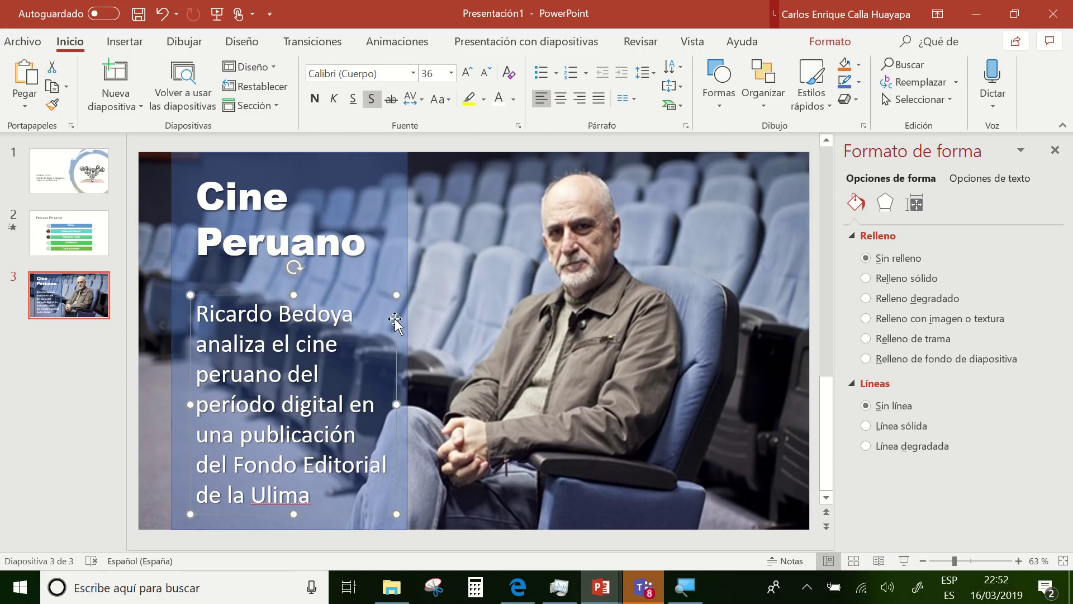
pyautogui.click(401, 327)
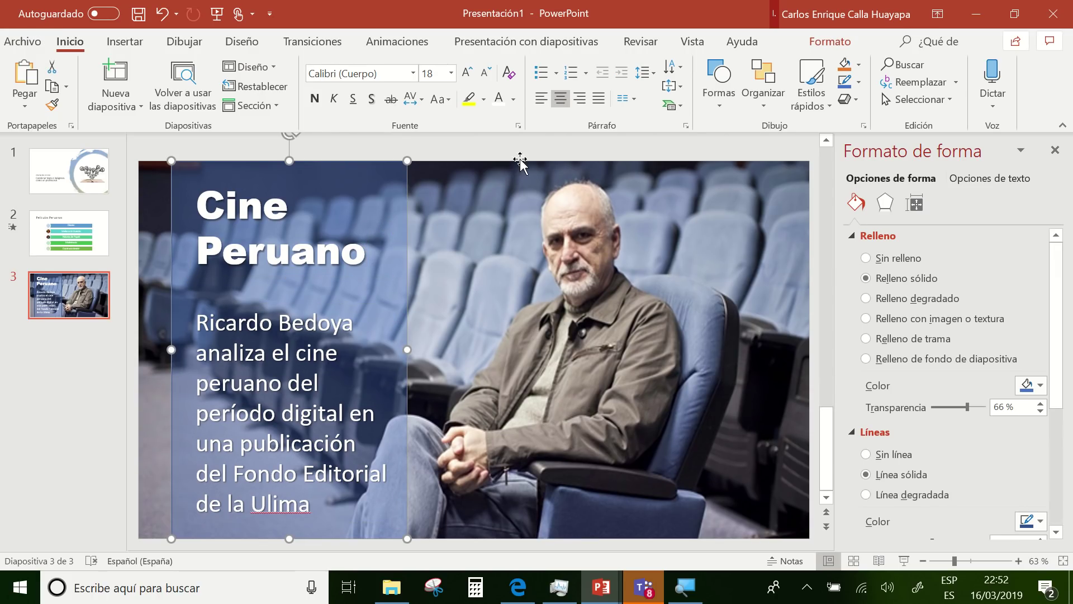
pyautogui.click(826, 42)
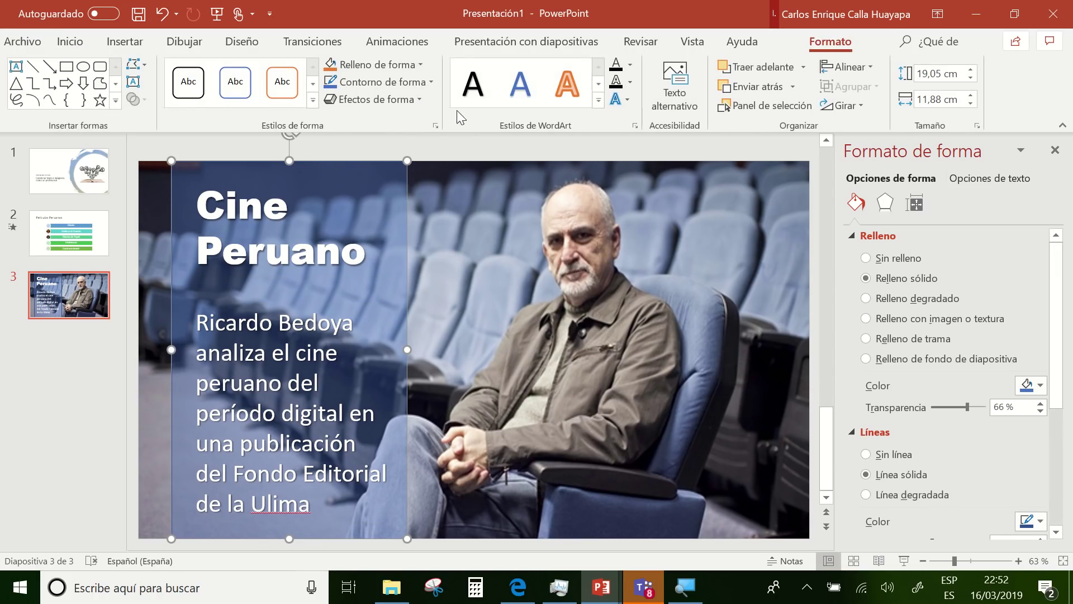
pyautogui.click(430, 84)
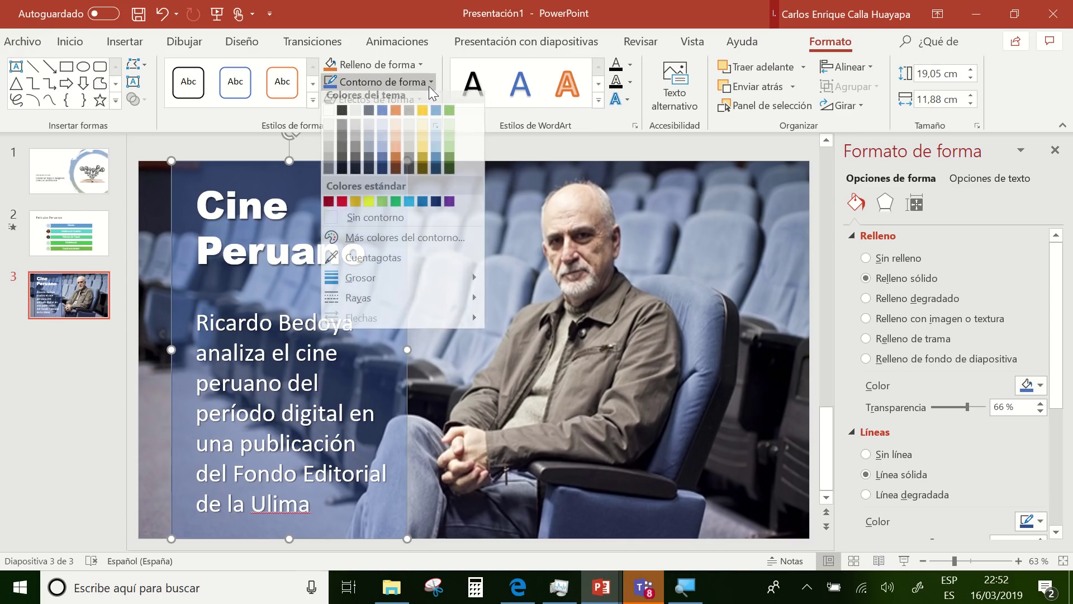
pyautogui.click(384, 225)
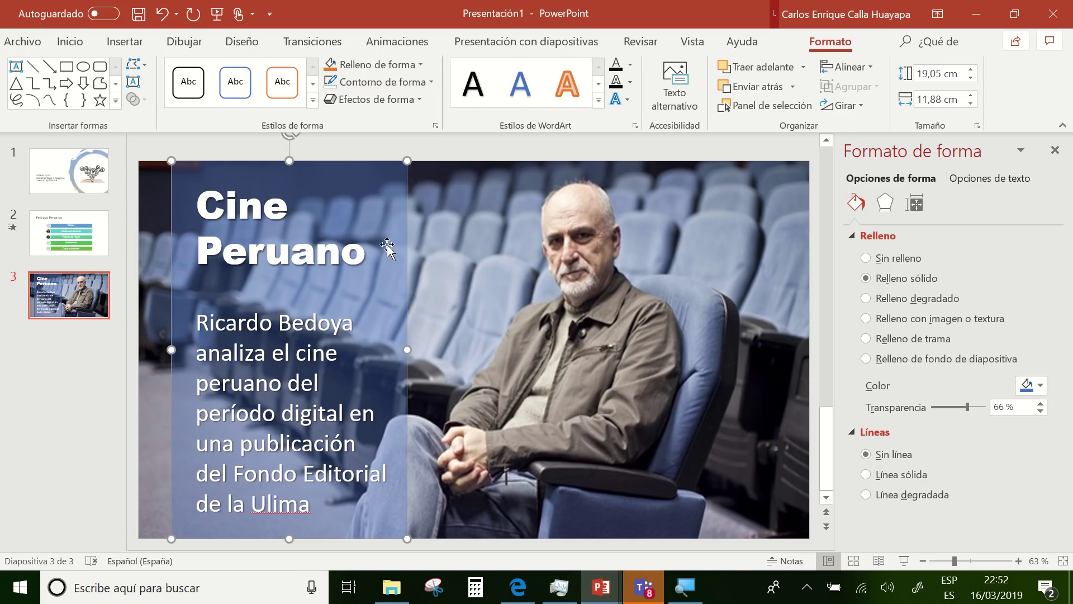
pyautogui.click(426, 287)
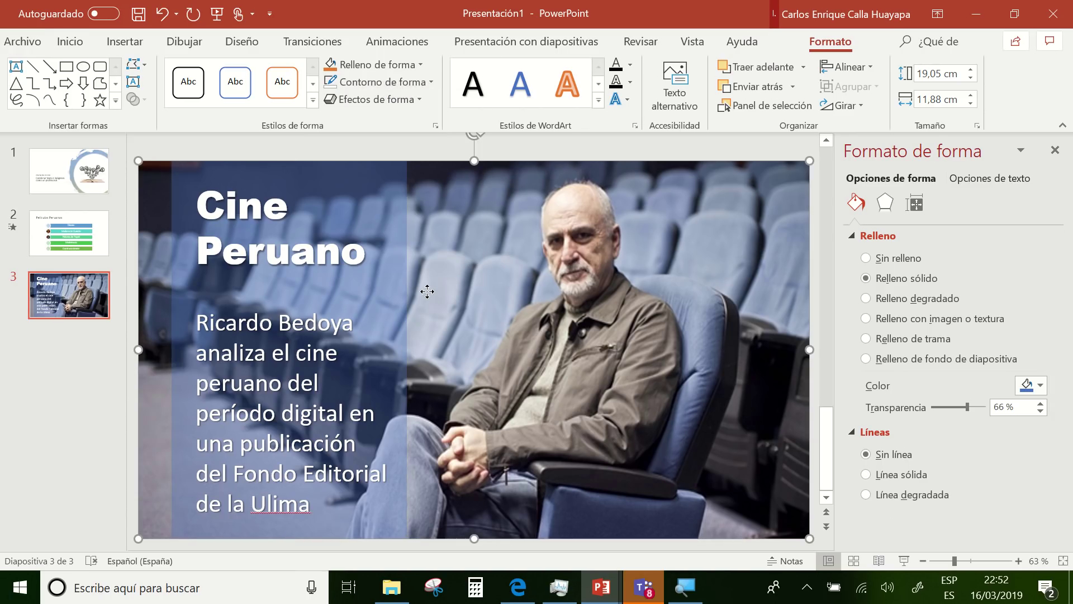
# Start the slideshow from slide 3 in full screen.
pyautogui.click(906, 558)
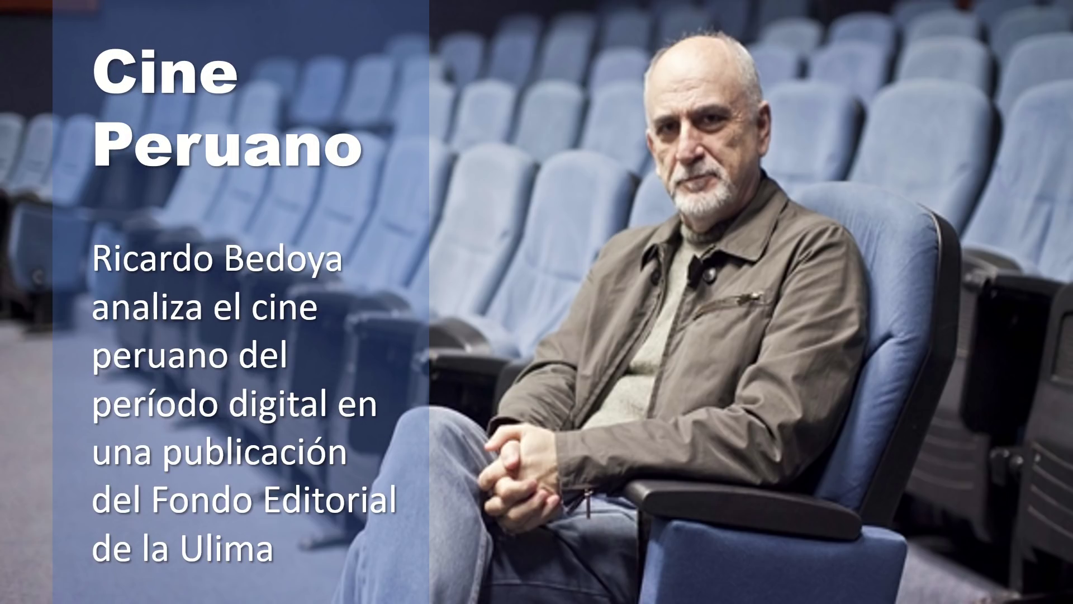